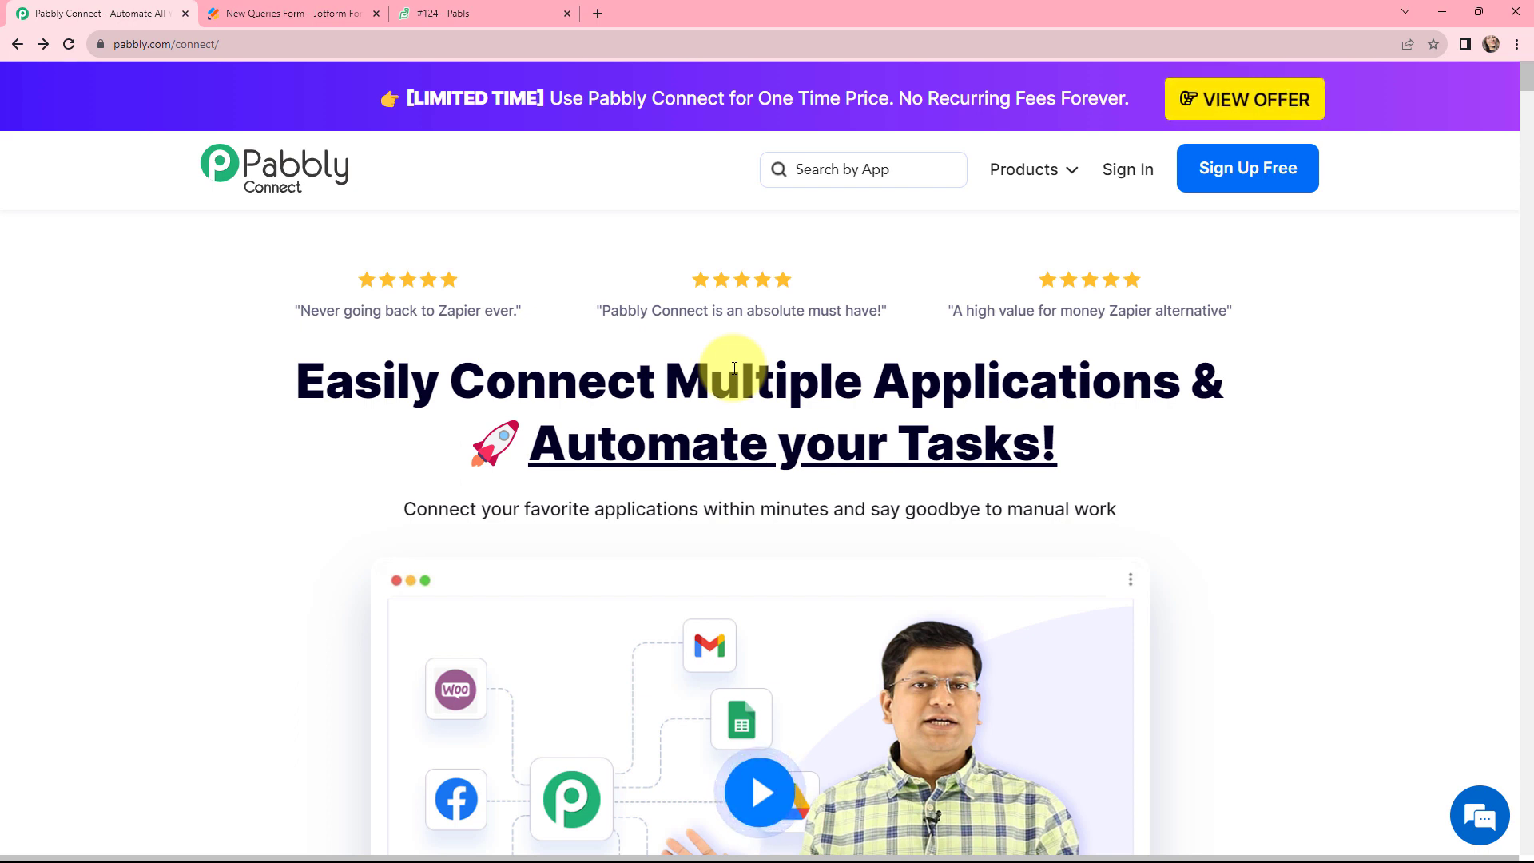
key(ctrl+Tab)
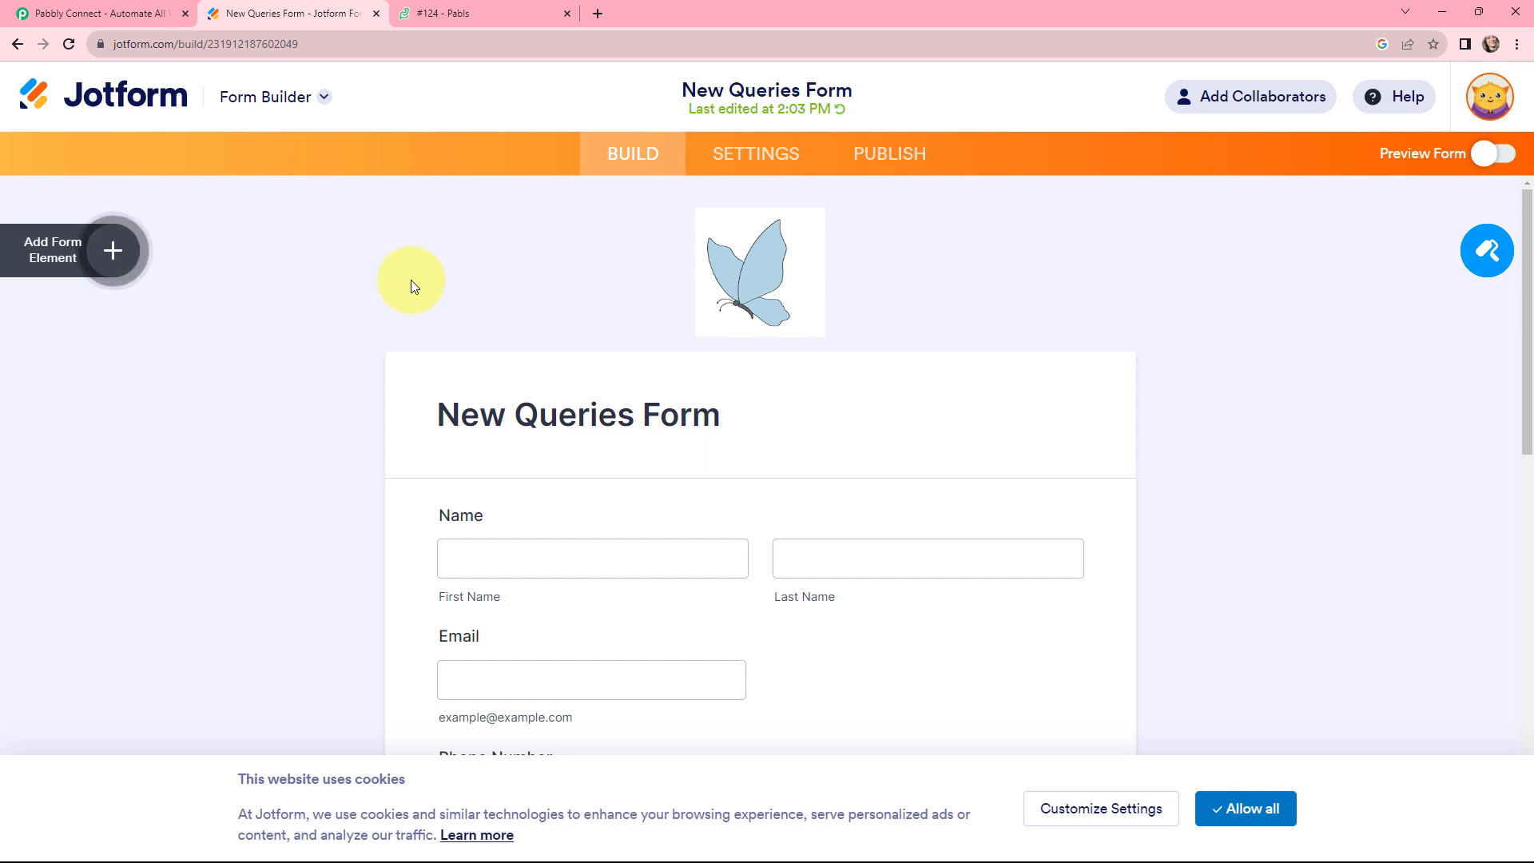
key(ctrl+Tab)
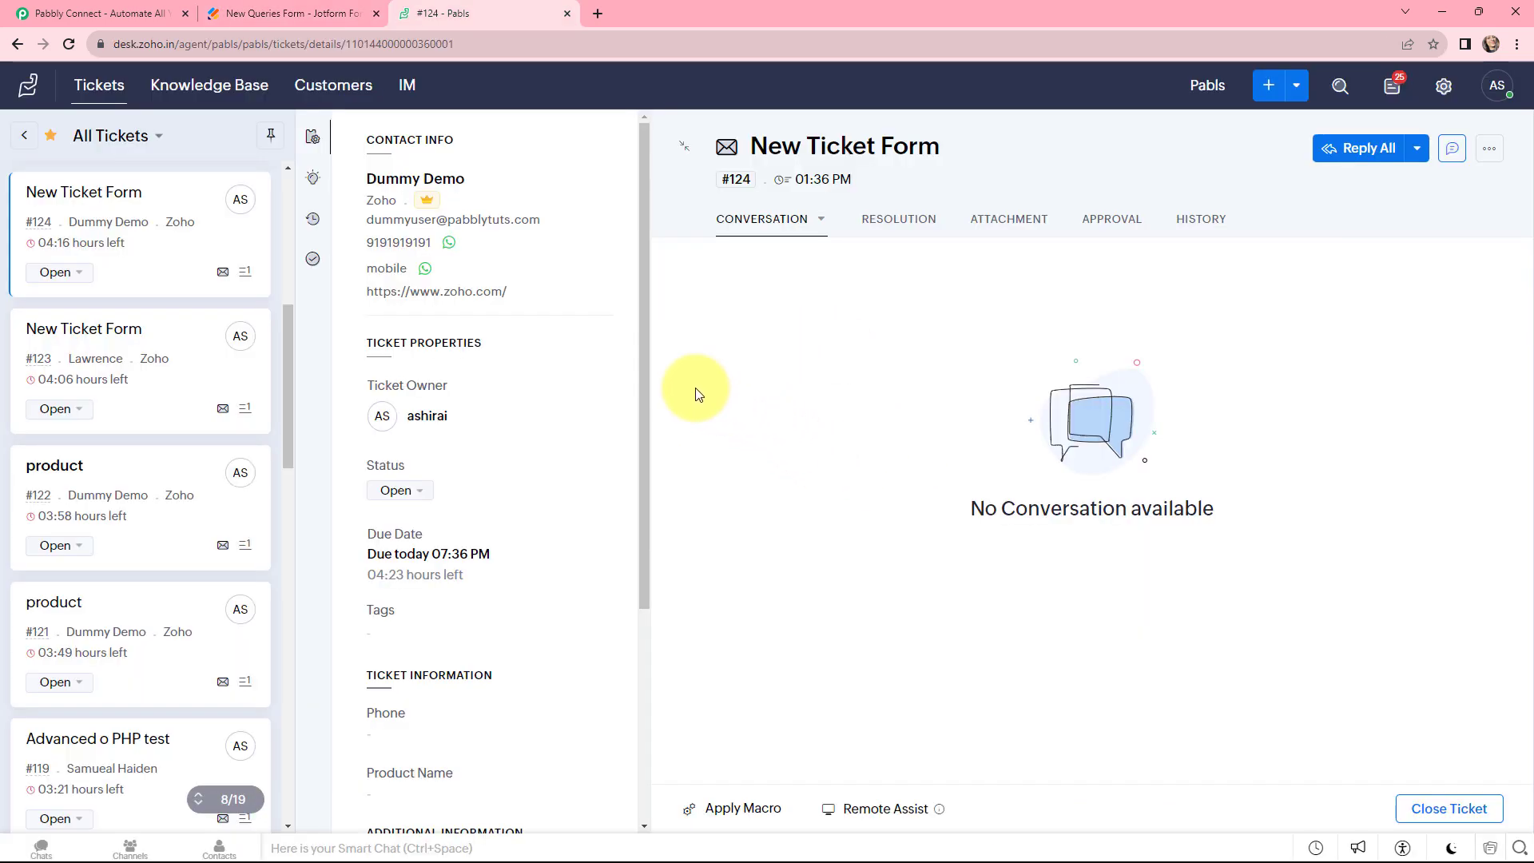
key(ctrl+Tab)
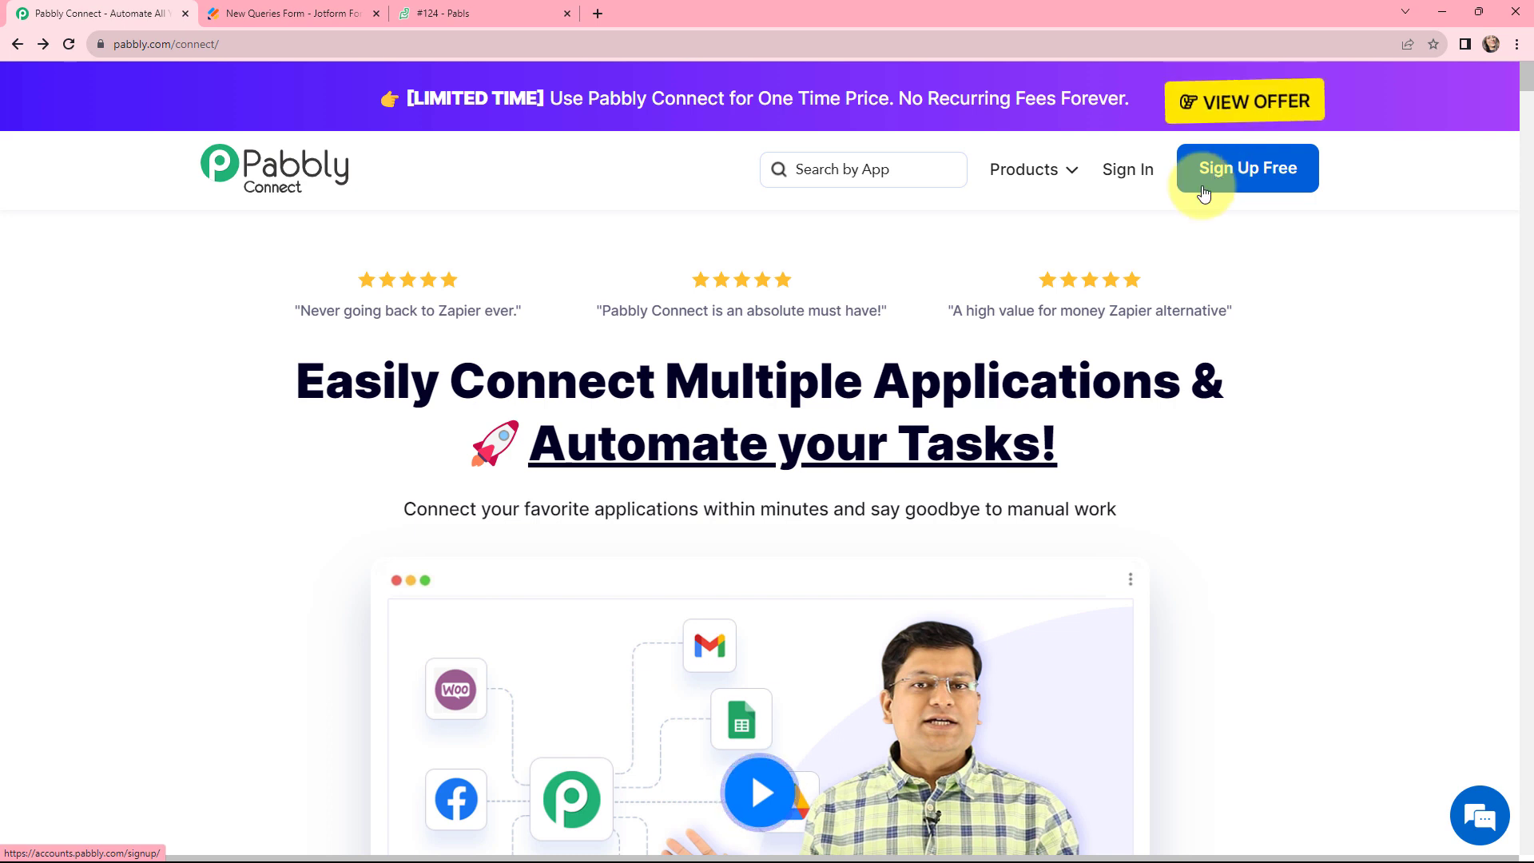
- Sign in to Pabbly Connect and create a workflow named "Create Zoho Desk Ticket from Webhook Response" in the Zoho Desk folder
click(1117, 171)
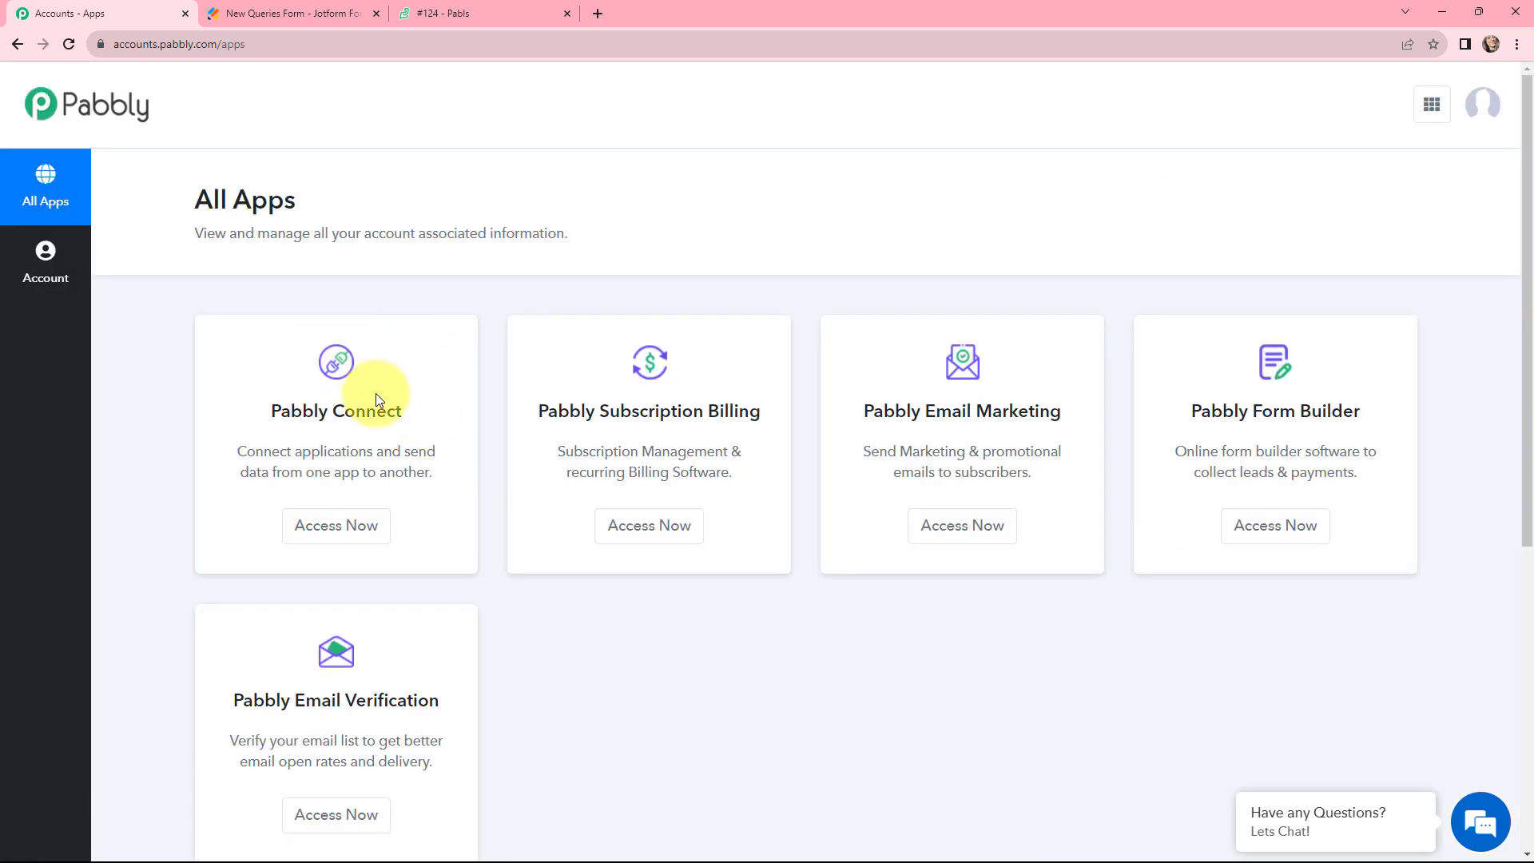
click(332, 530)
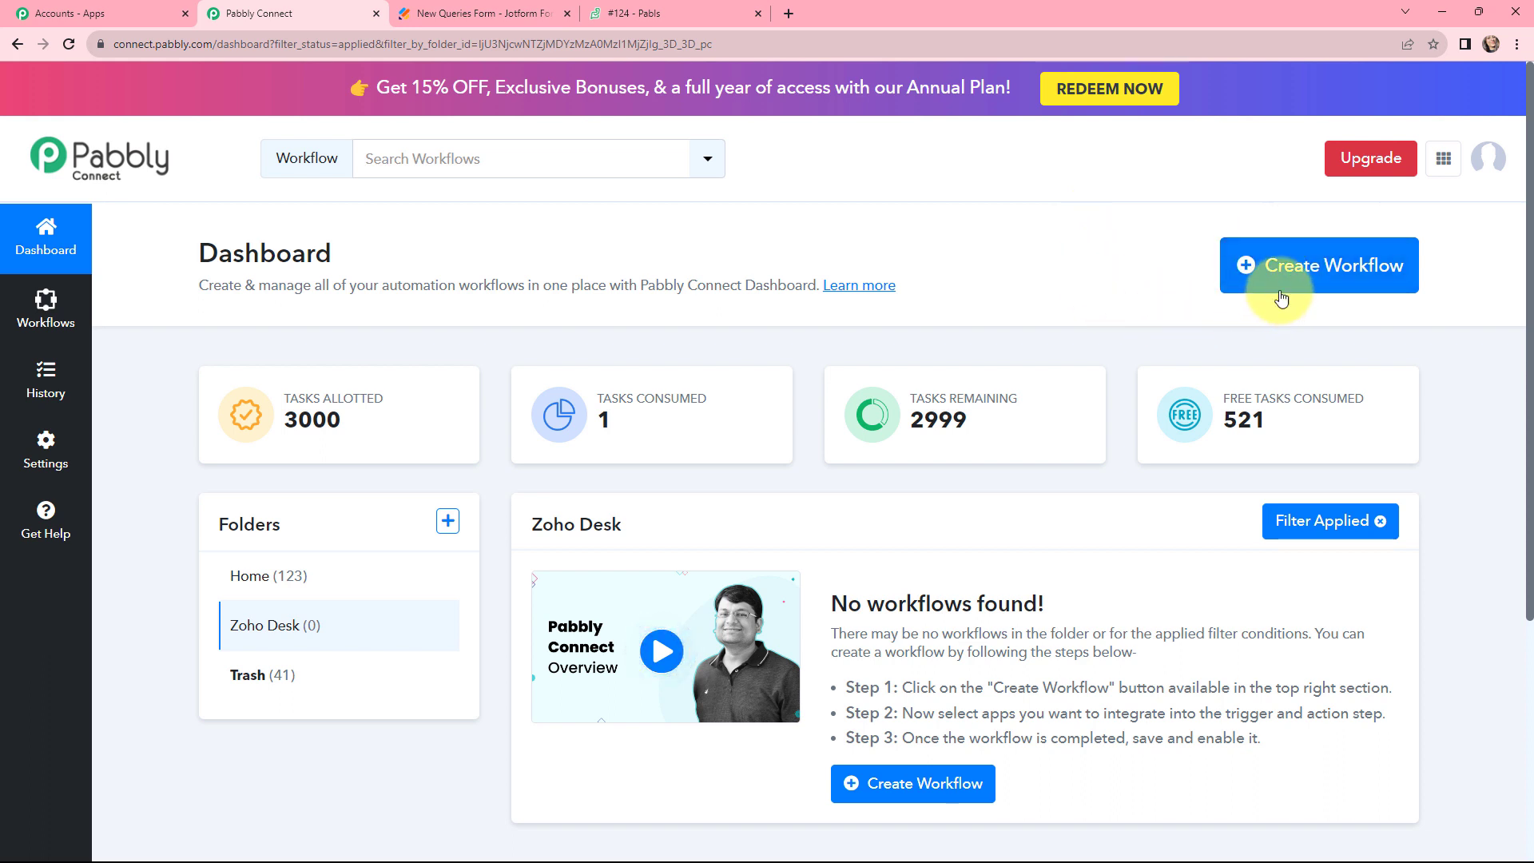
click(1297, 268)
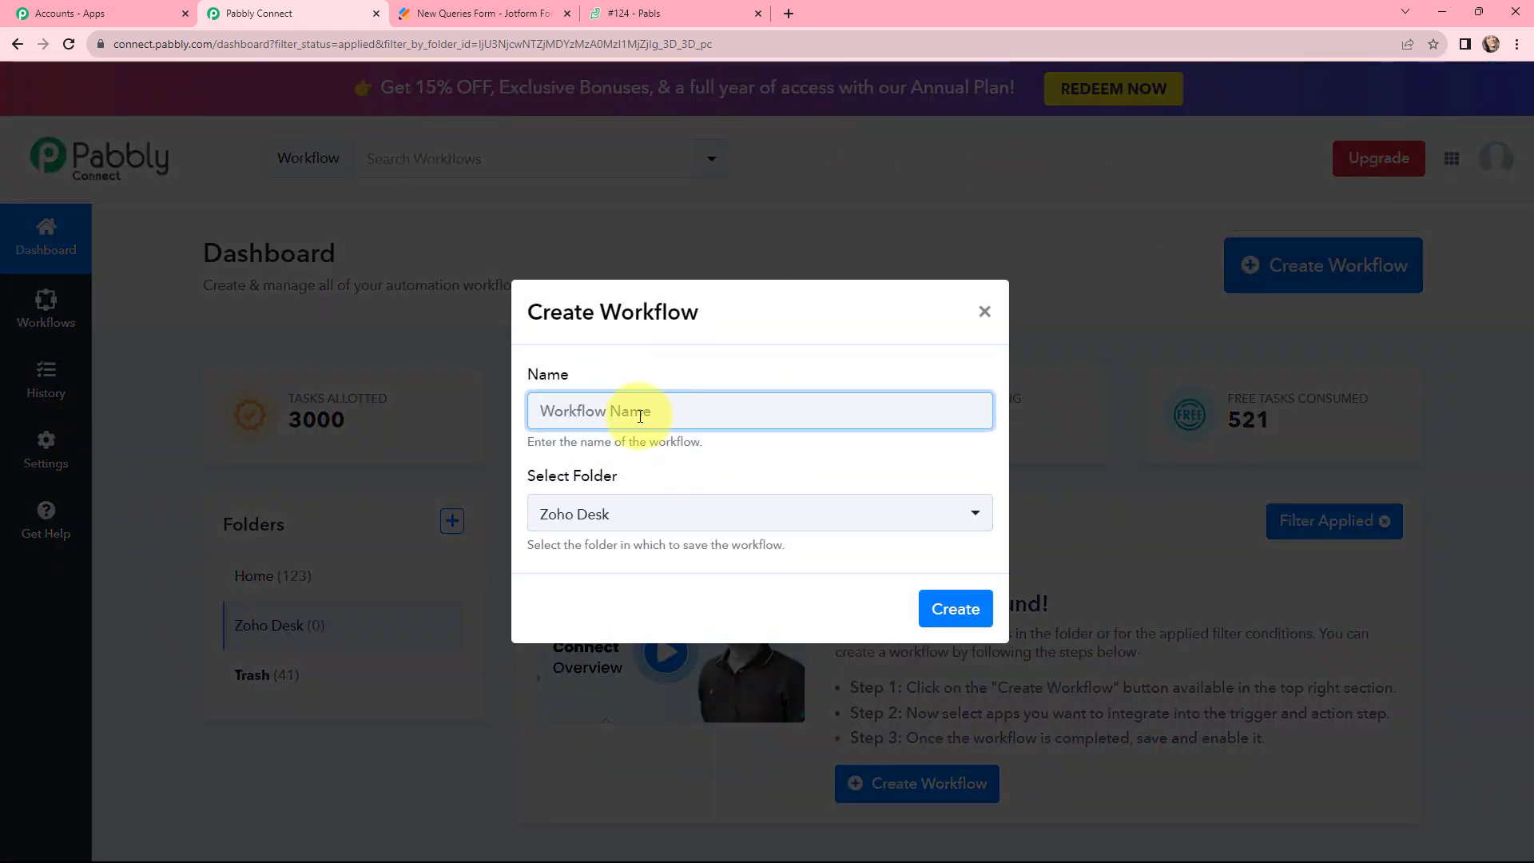
text(Create Zoho Desk Ticket from Webhook Response)
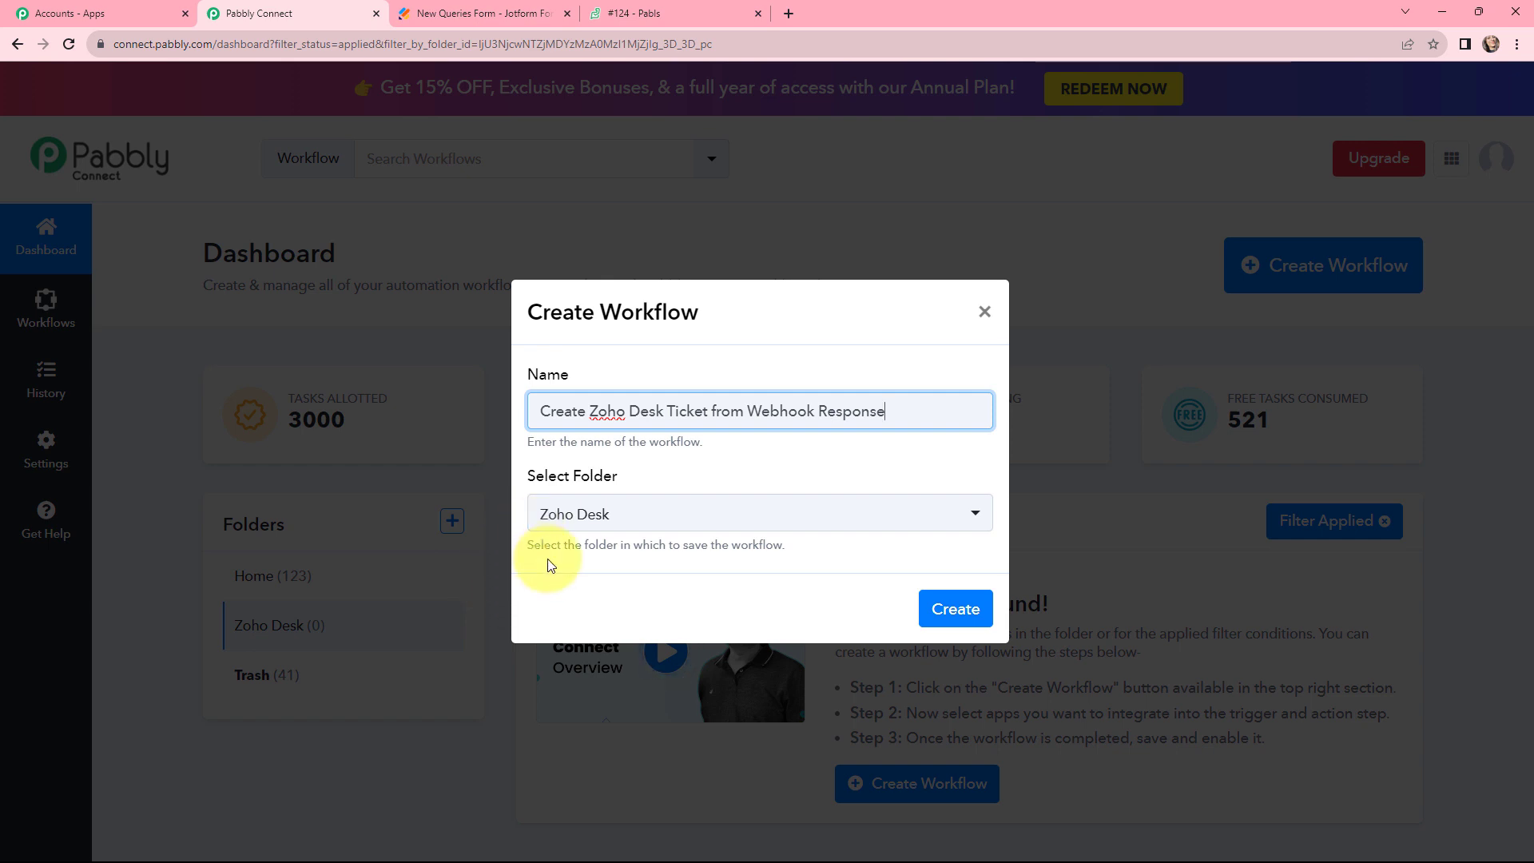
click(958, 610)
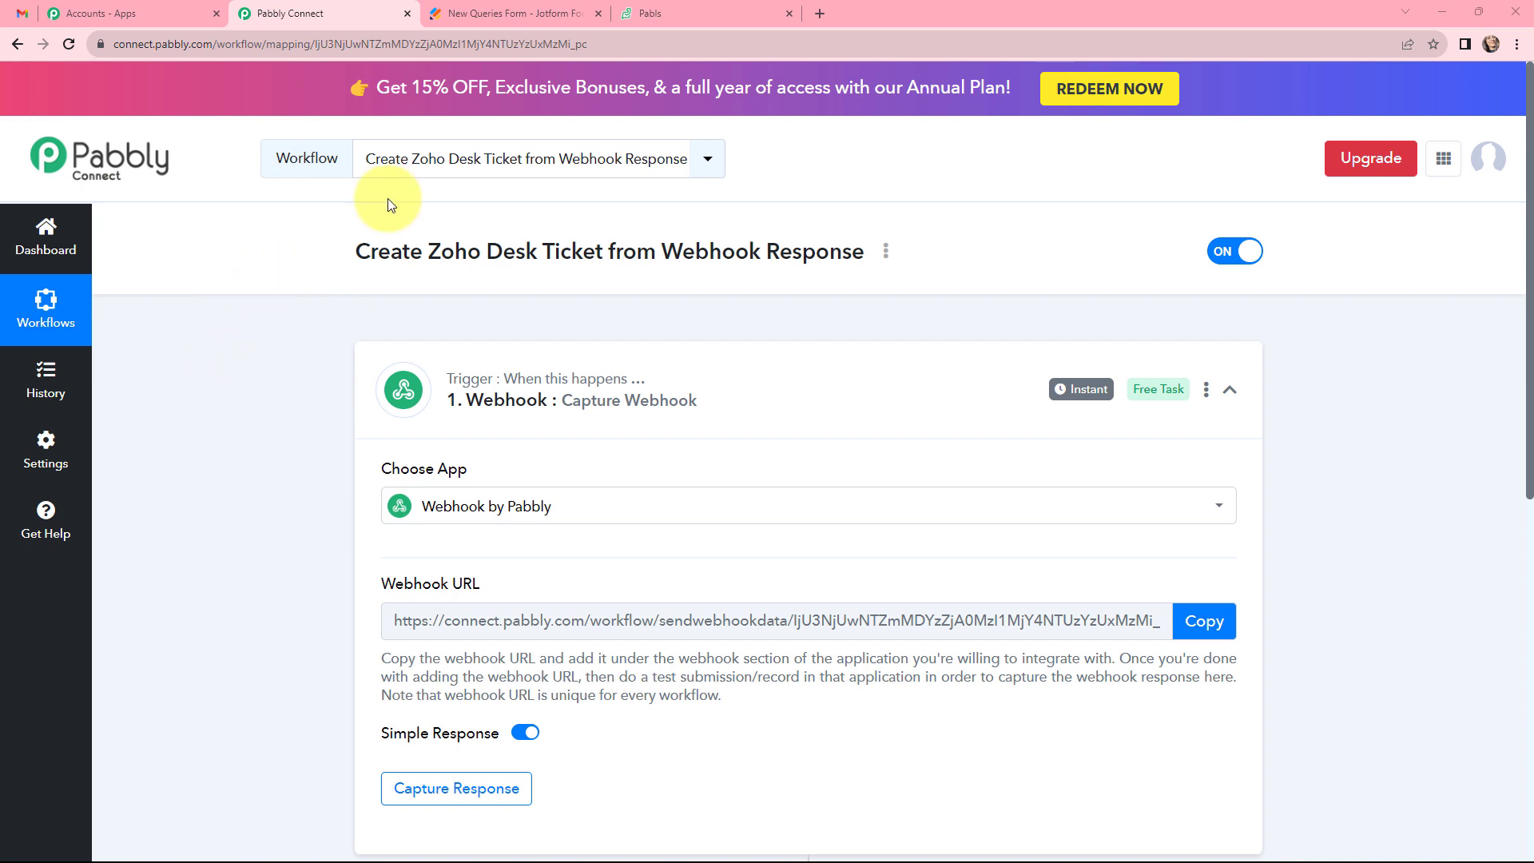
- Switch to Jotform and examine the fields of the New Queries Form, from Name down to Query
click(447, 14)
scroll(631, 233, down, 5)
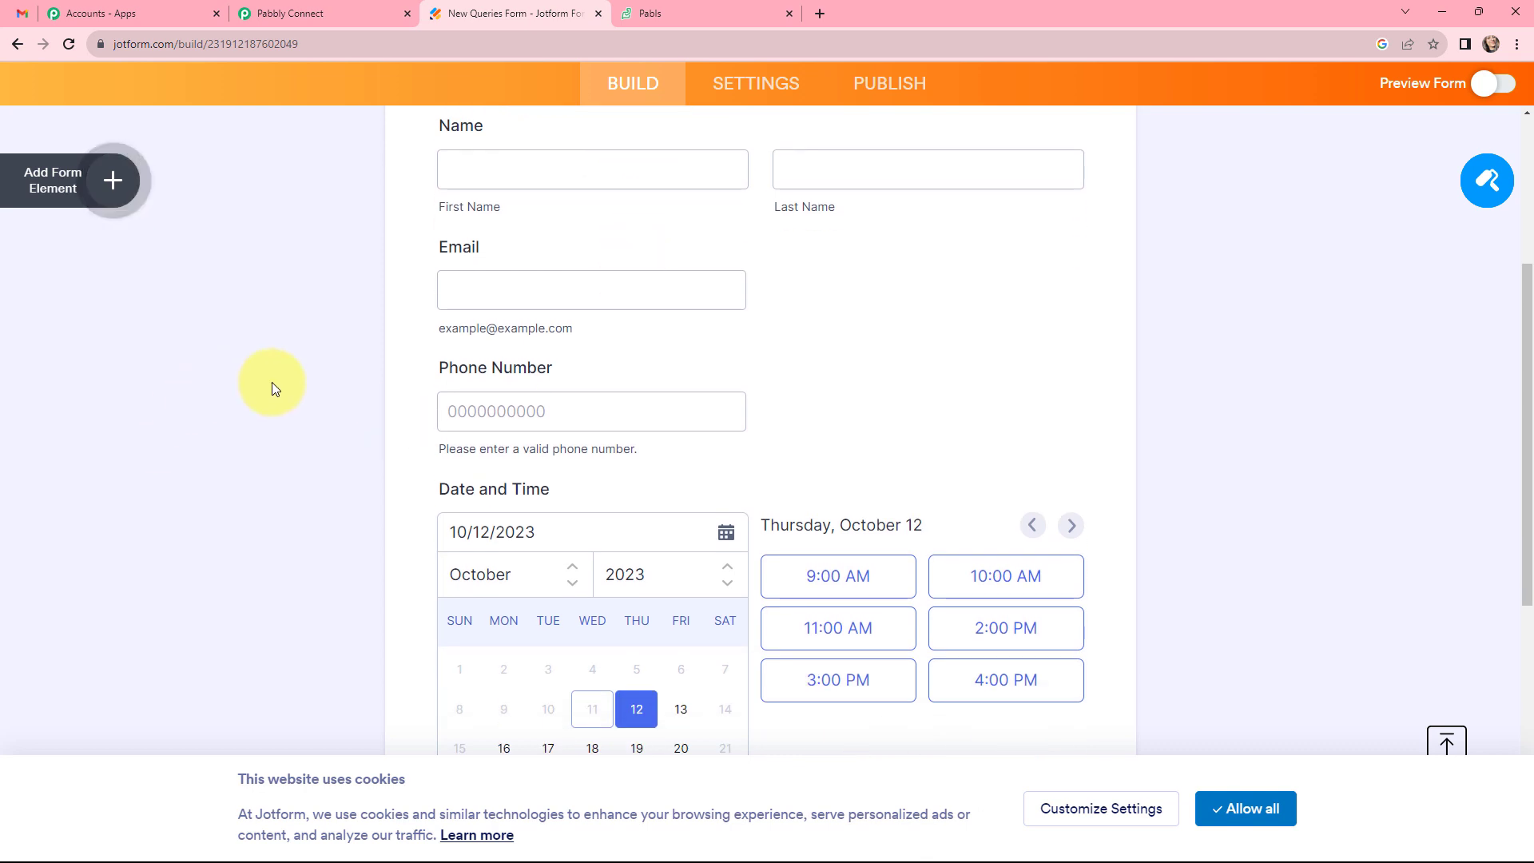
scroll(357, 273, up, 1)
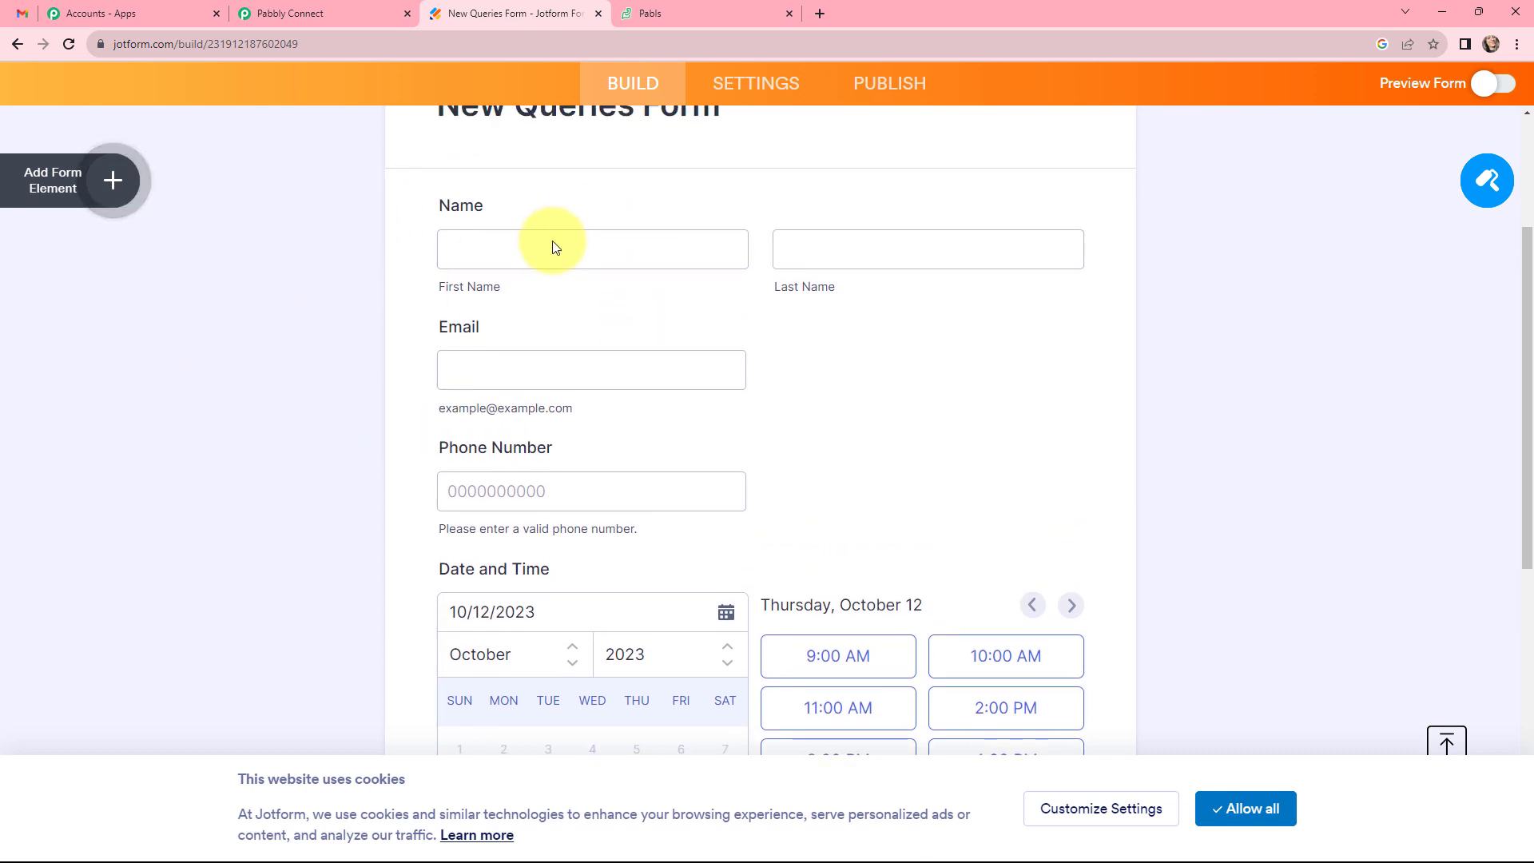
scroll(402, 332, down, 5)
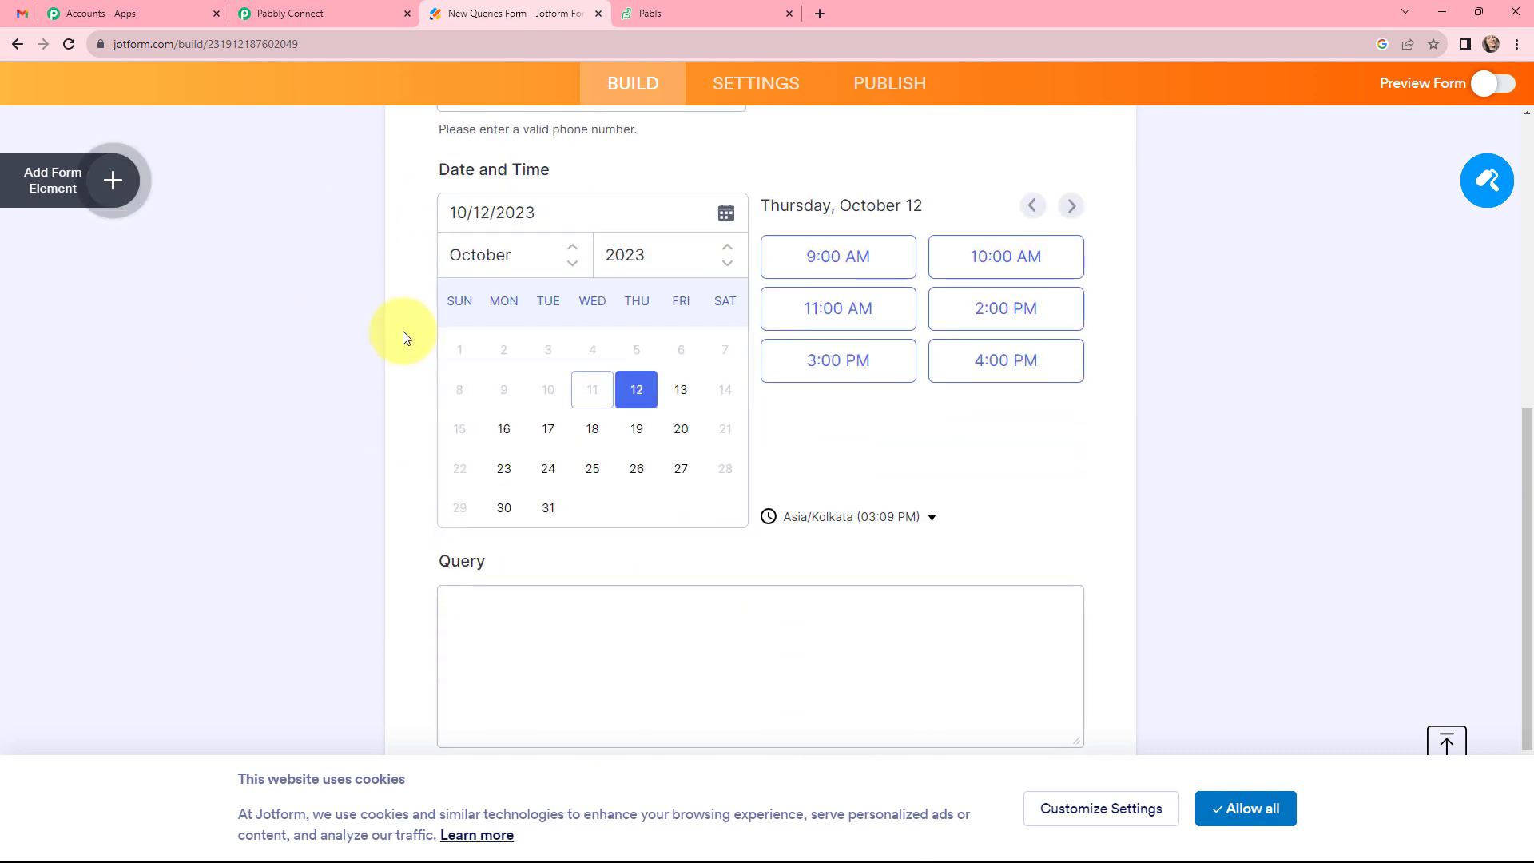
scroll(397, 403, down, 2)
scroll(397, 405, down, 1)
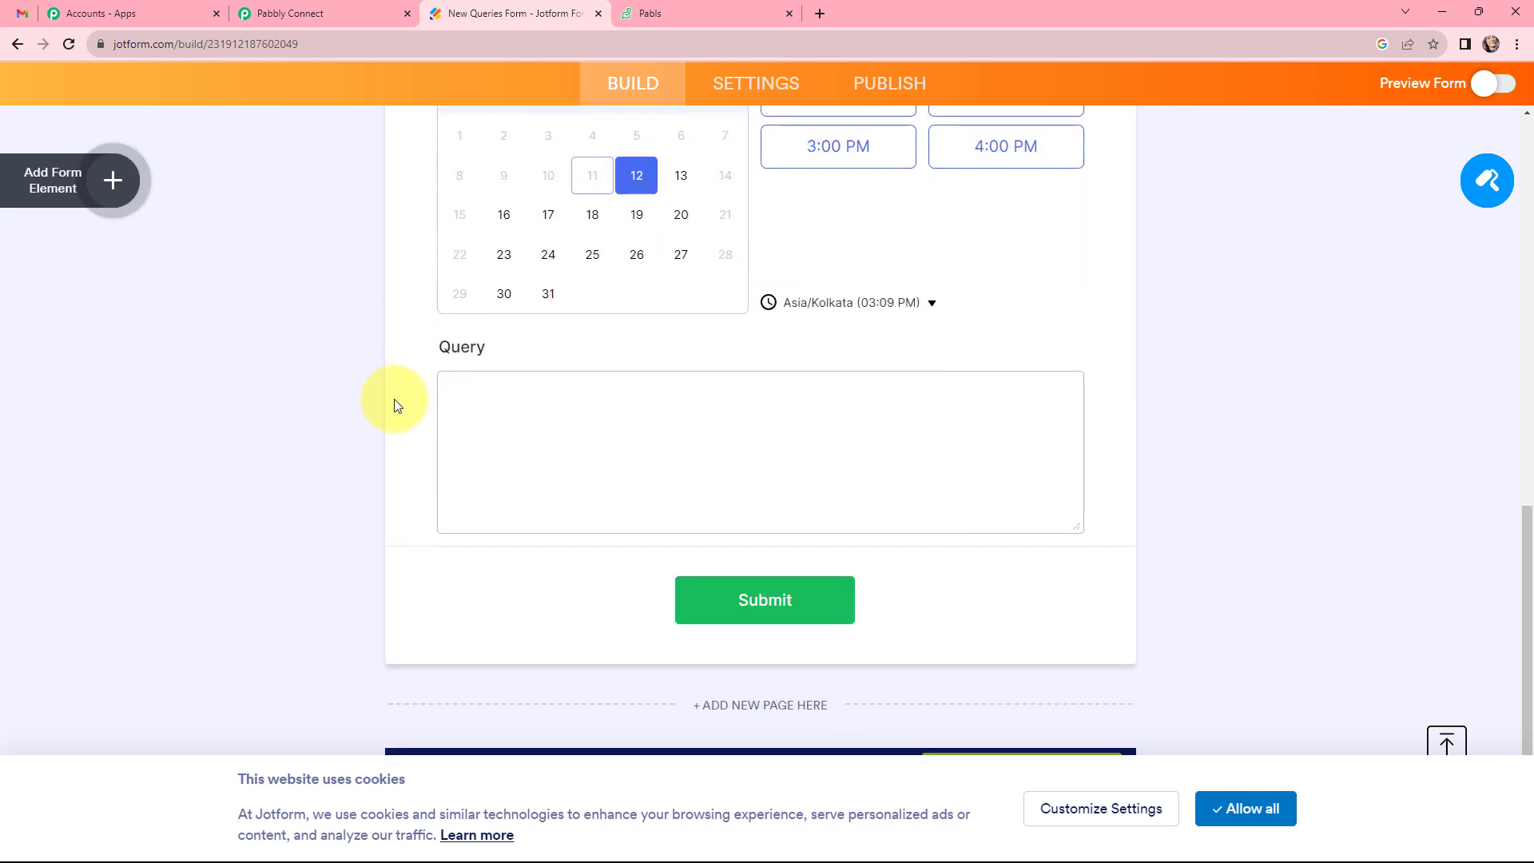
scroll(298, 423, up, 3)
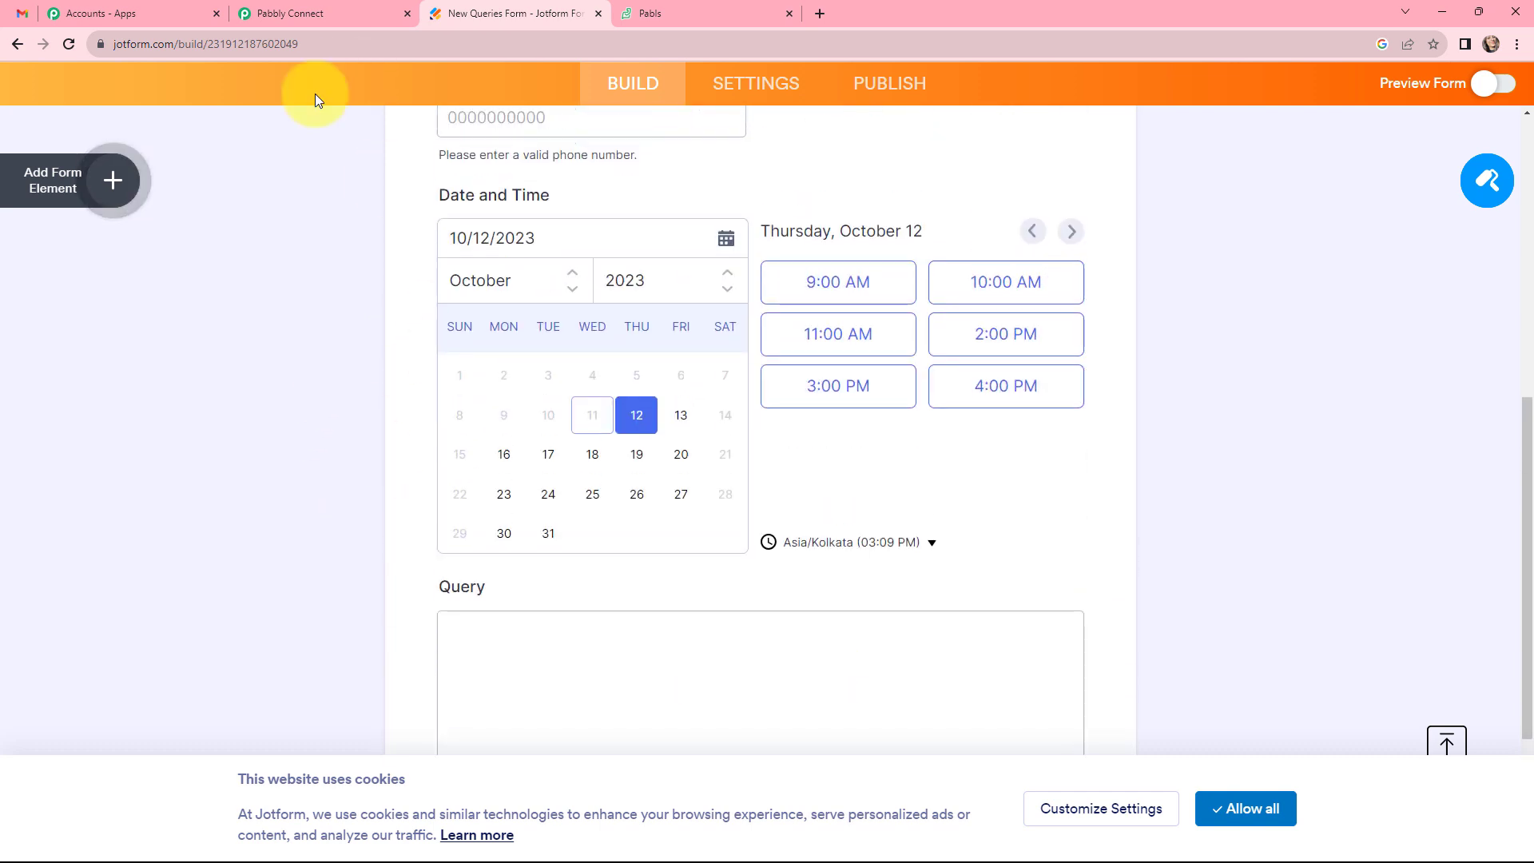
- Copy the trigger's webhook URL in Pabbly Connect and open the WebHooks integration in the settings of Jotform's New Queries Form
click(356, 14)
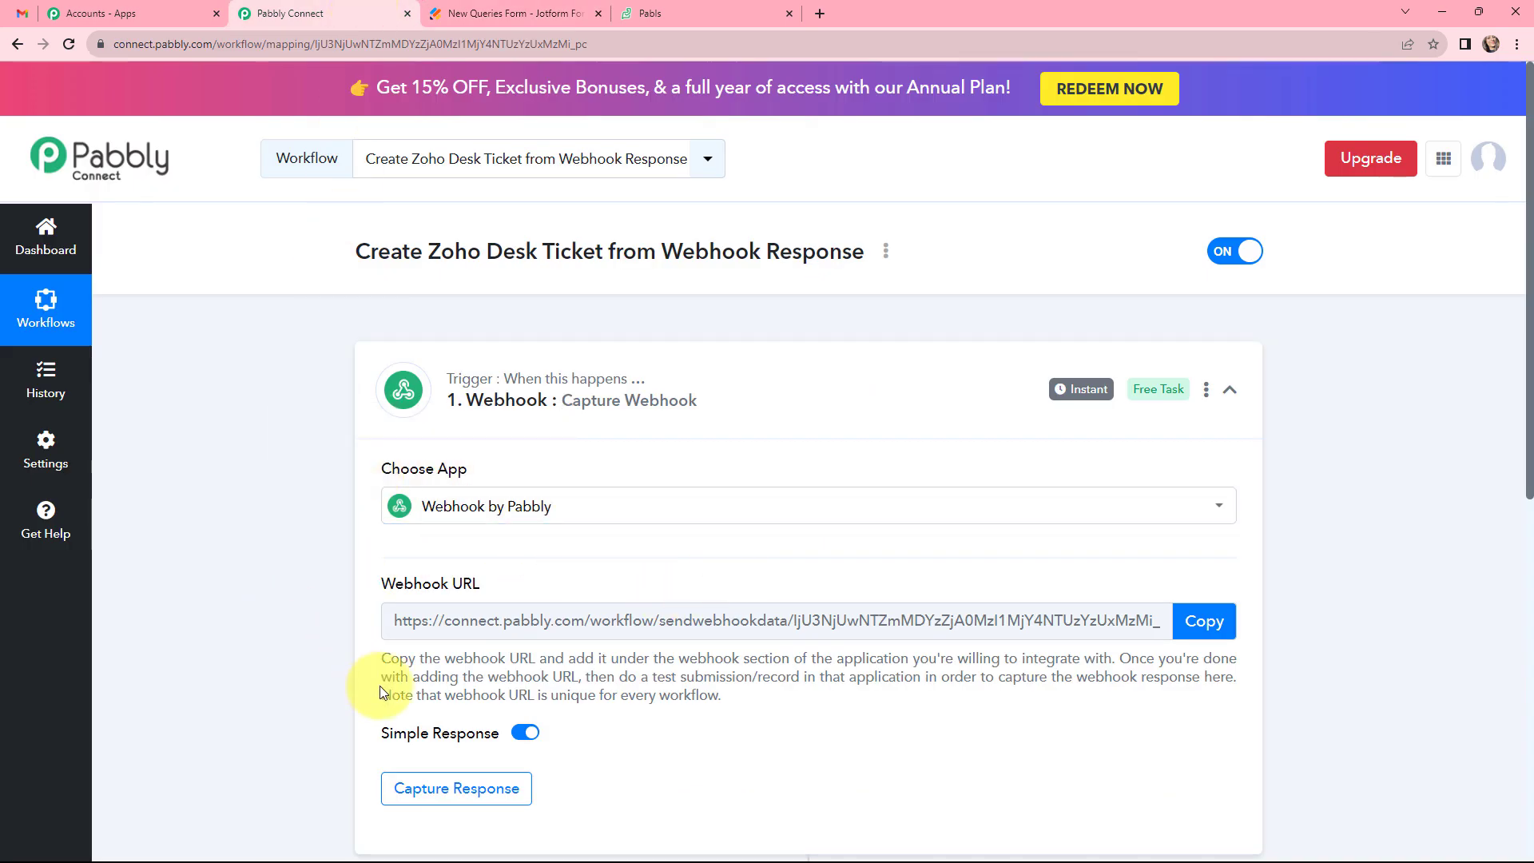
click(1207, 622)
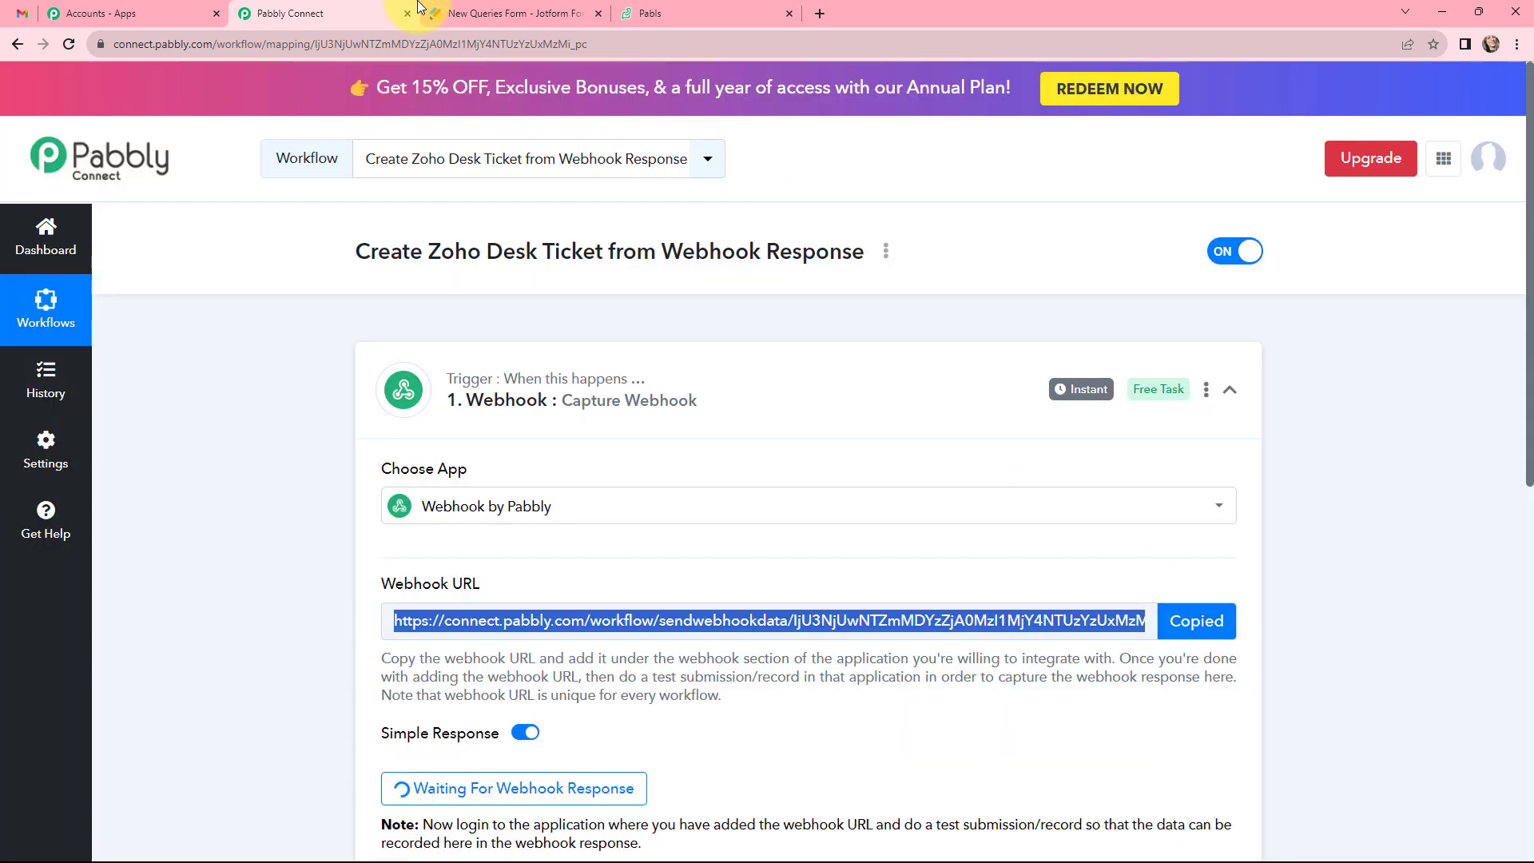
click(423, 9)
scroll(258, 473, up, 10)
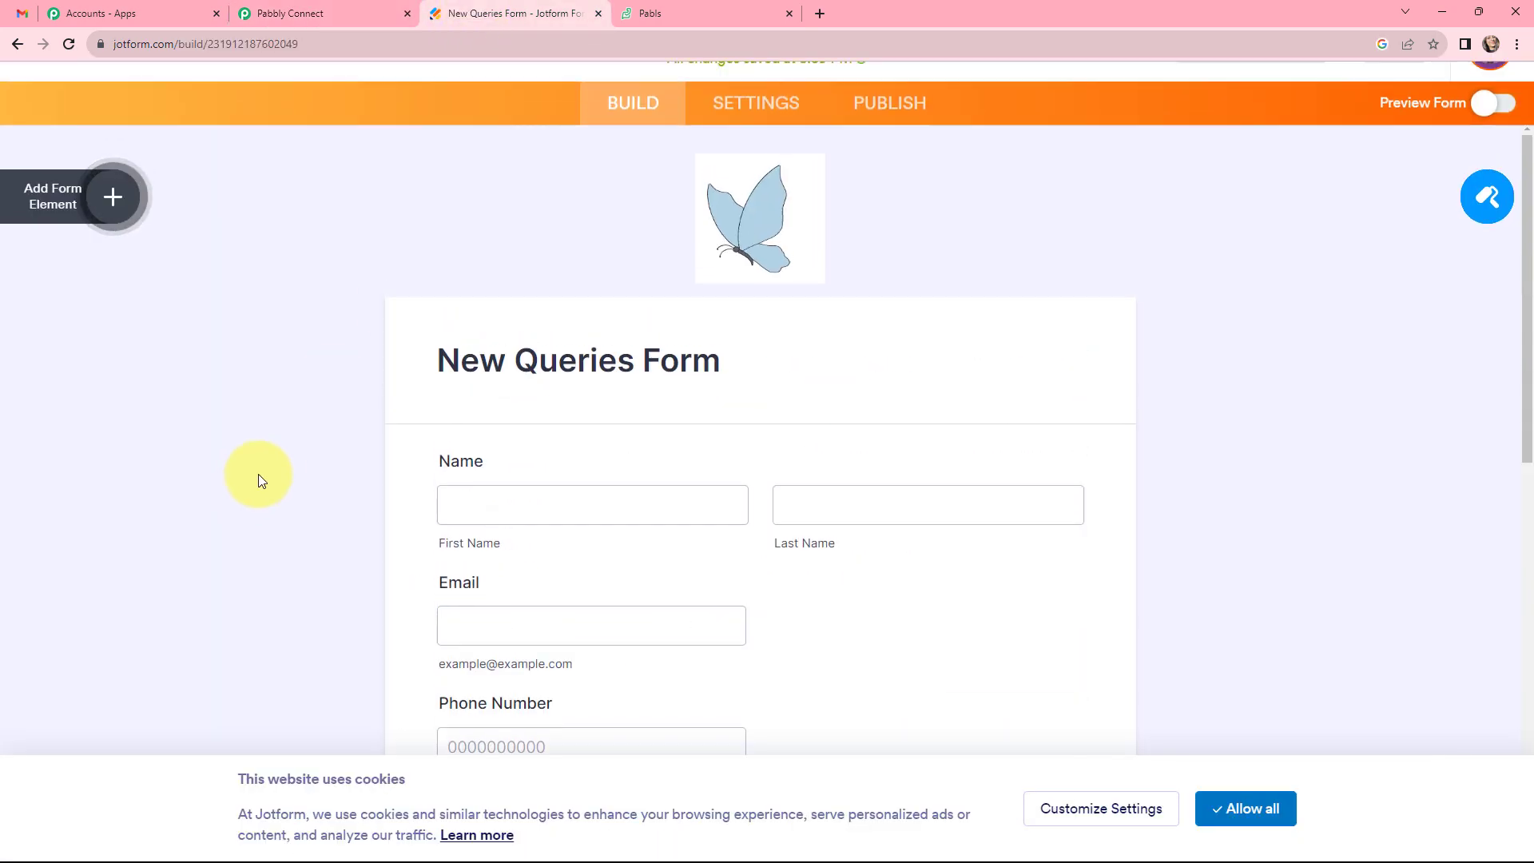
scroll(257, 480, up, 1)
click(757, 165)
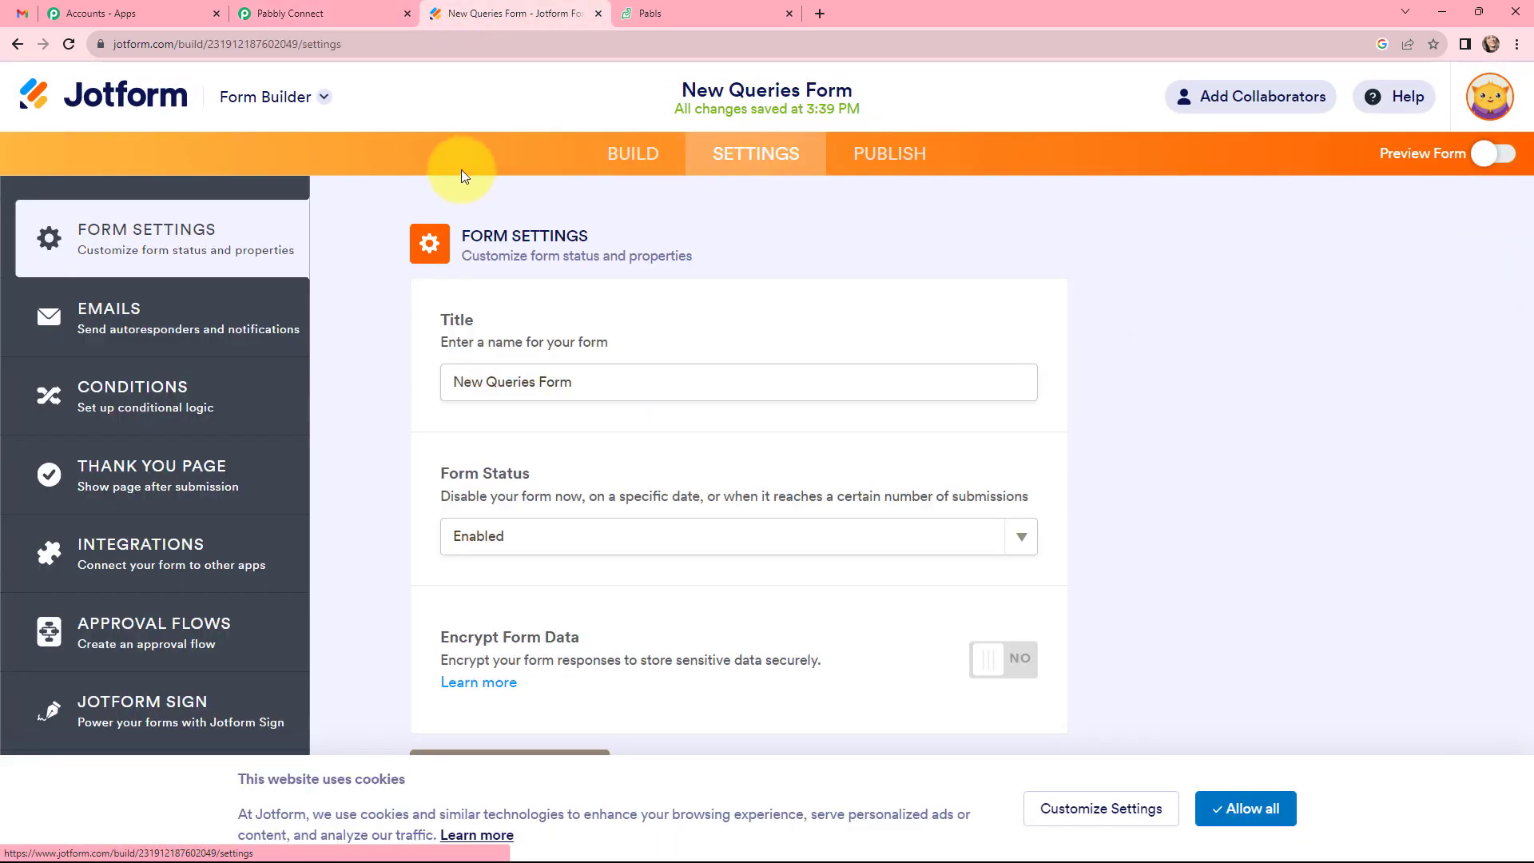
click(142, 557)
click(759, 290)
text(webhook)
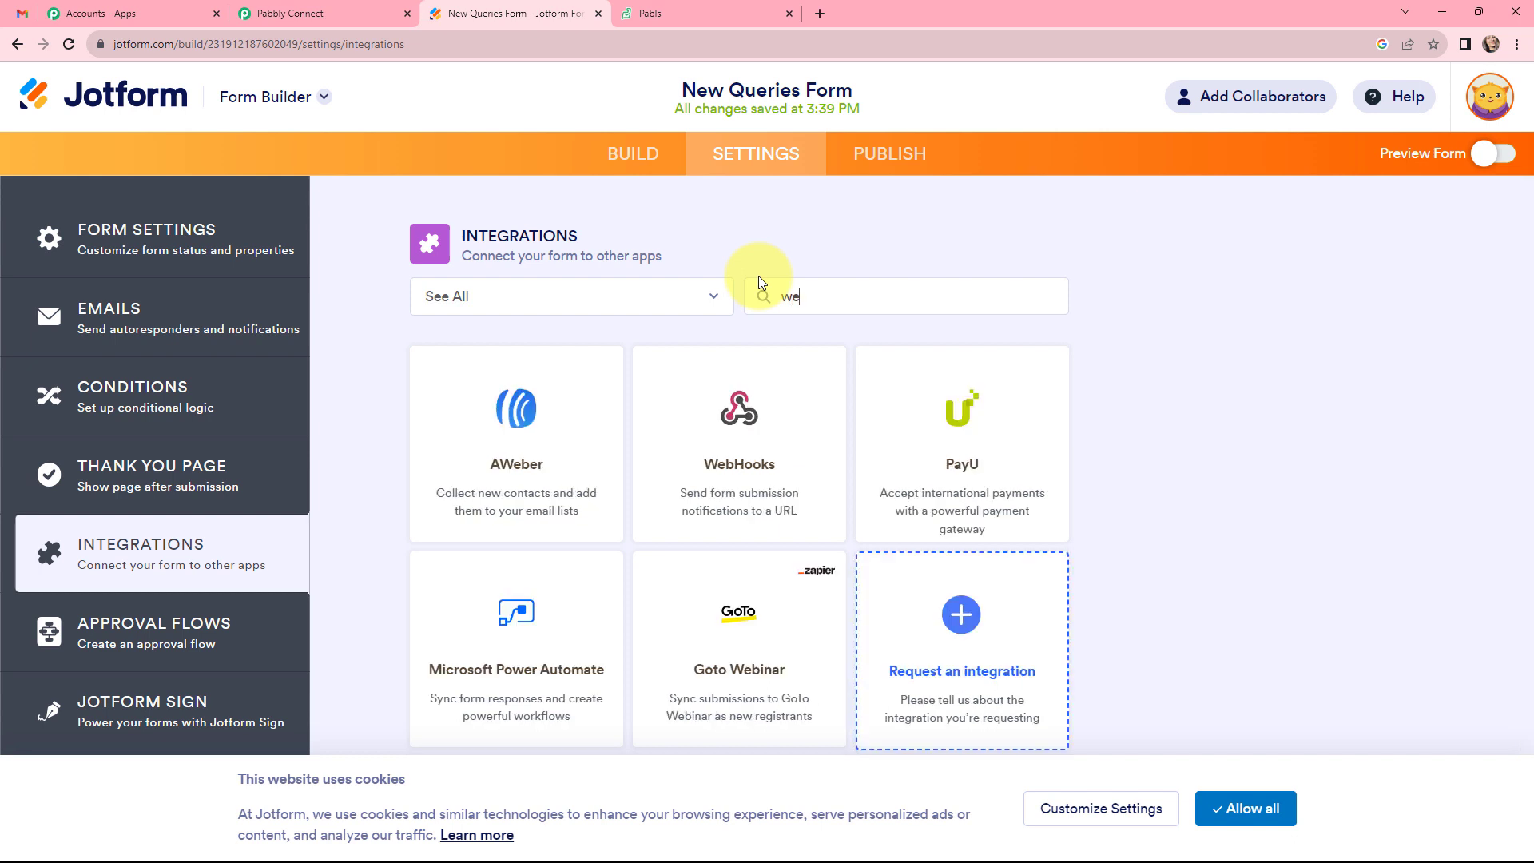
click(486, 438)
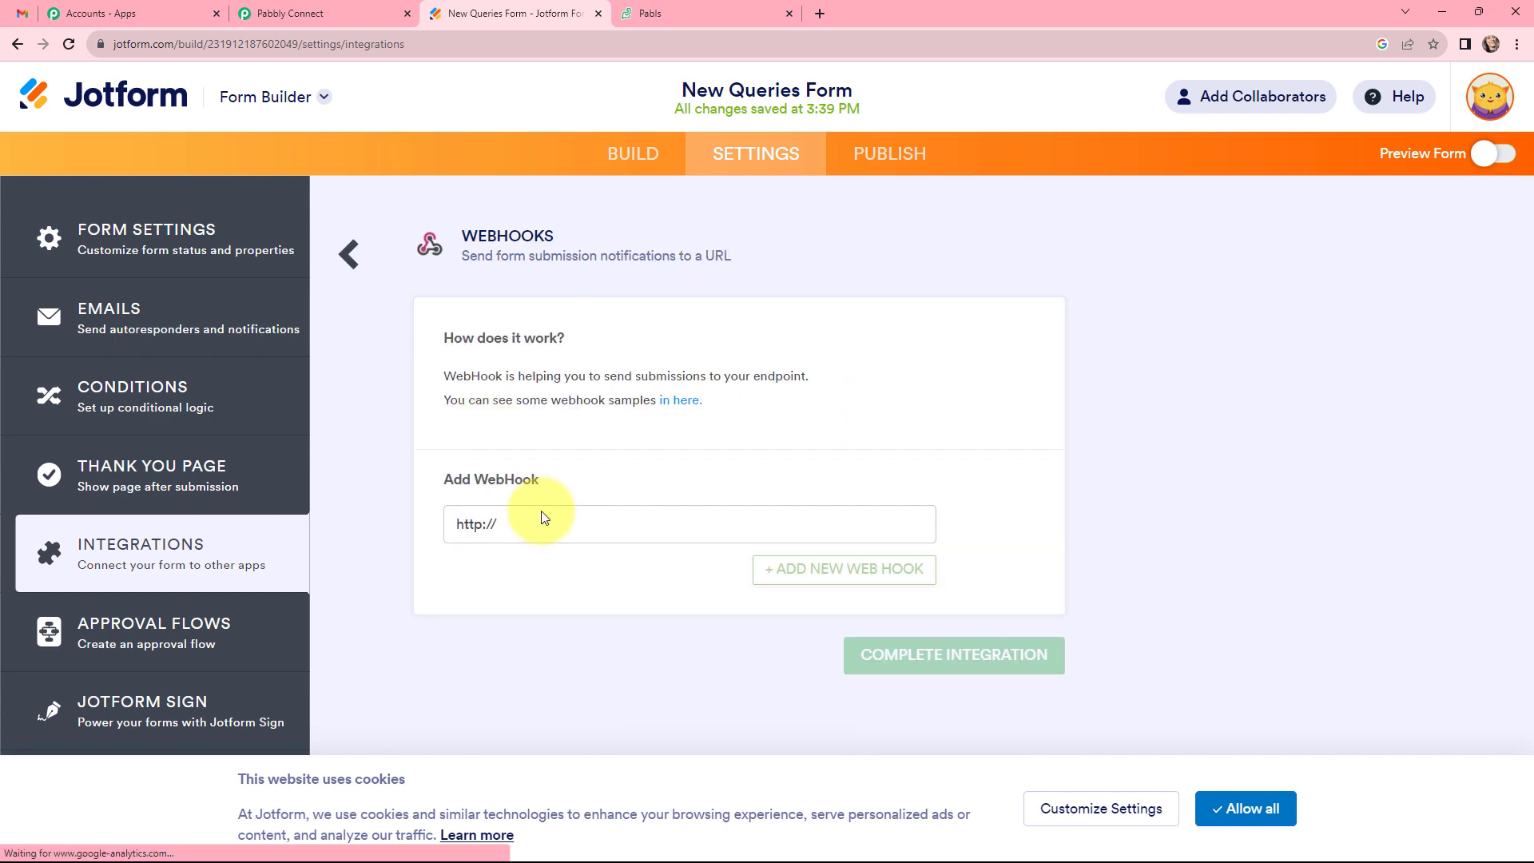
drag(531, 524, 446, 527)
key(BackSpace)
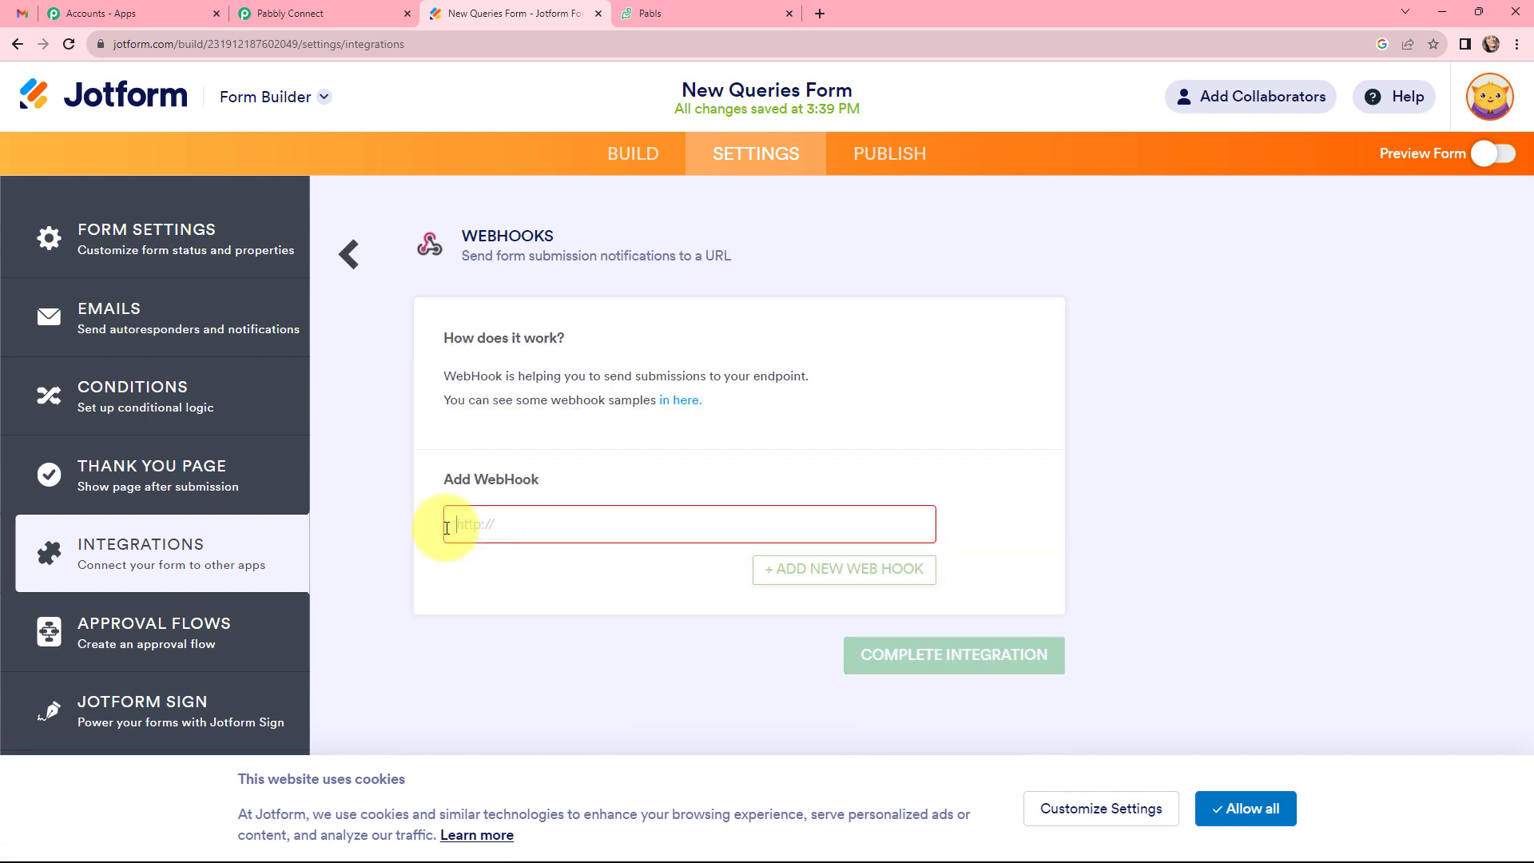
key(ctrl+v)
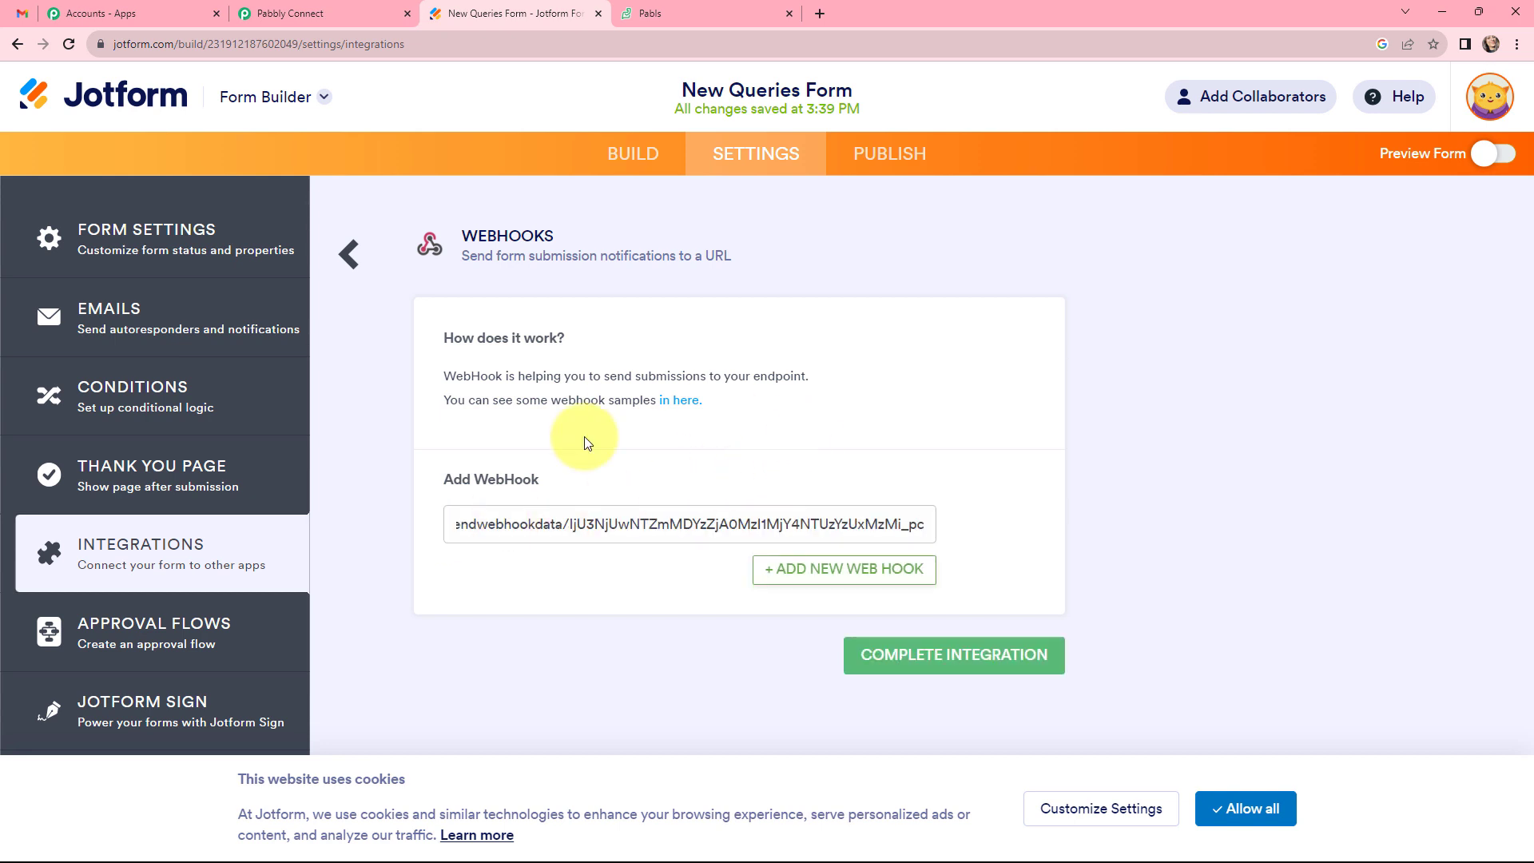
click(929, 658)
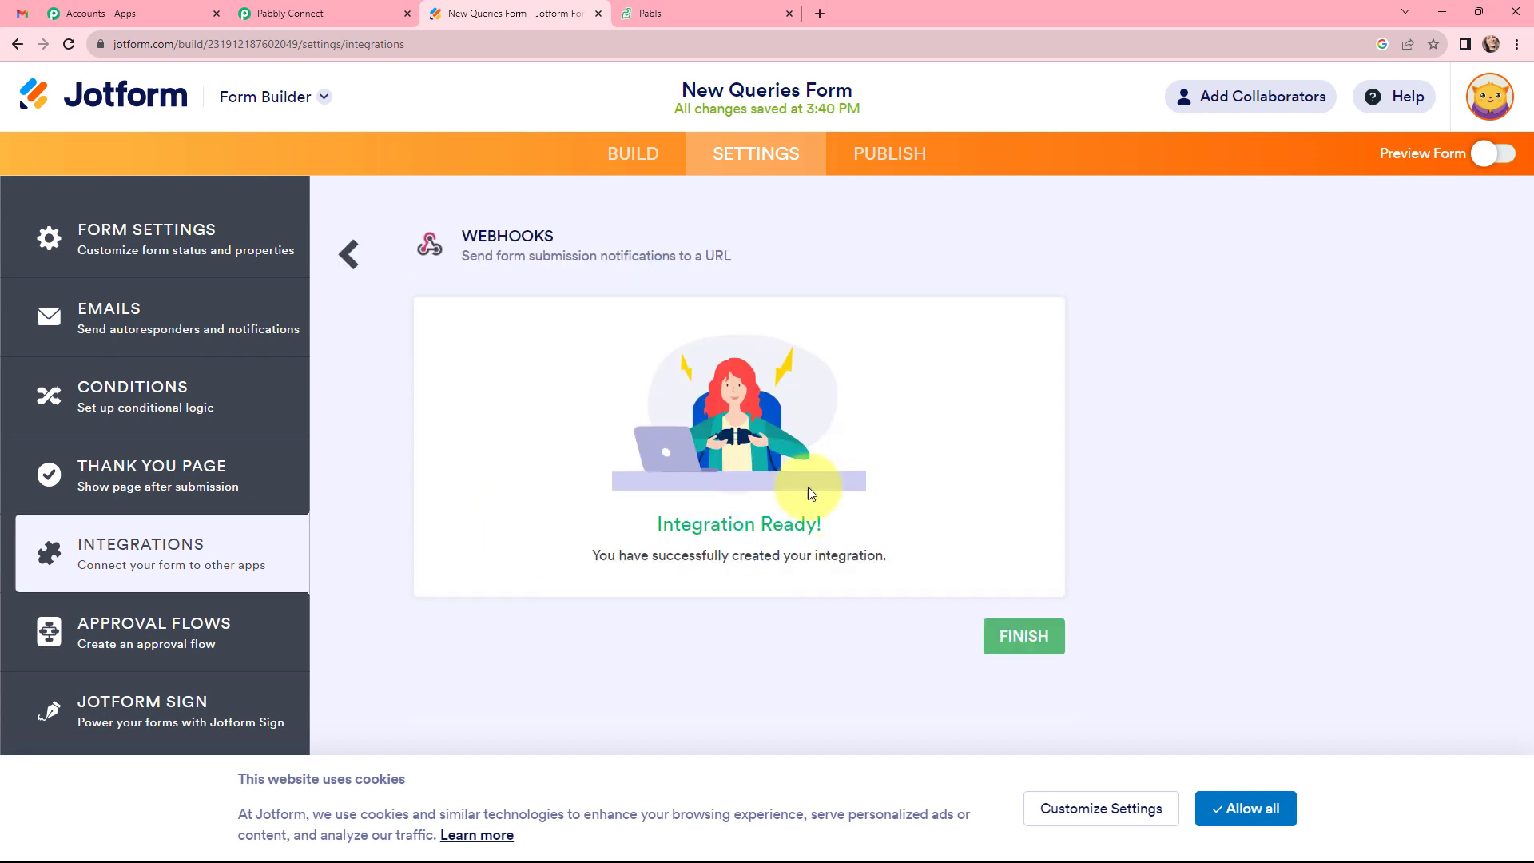
drag(662, 518, 831, 530)
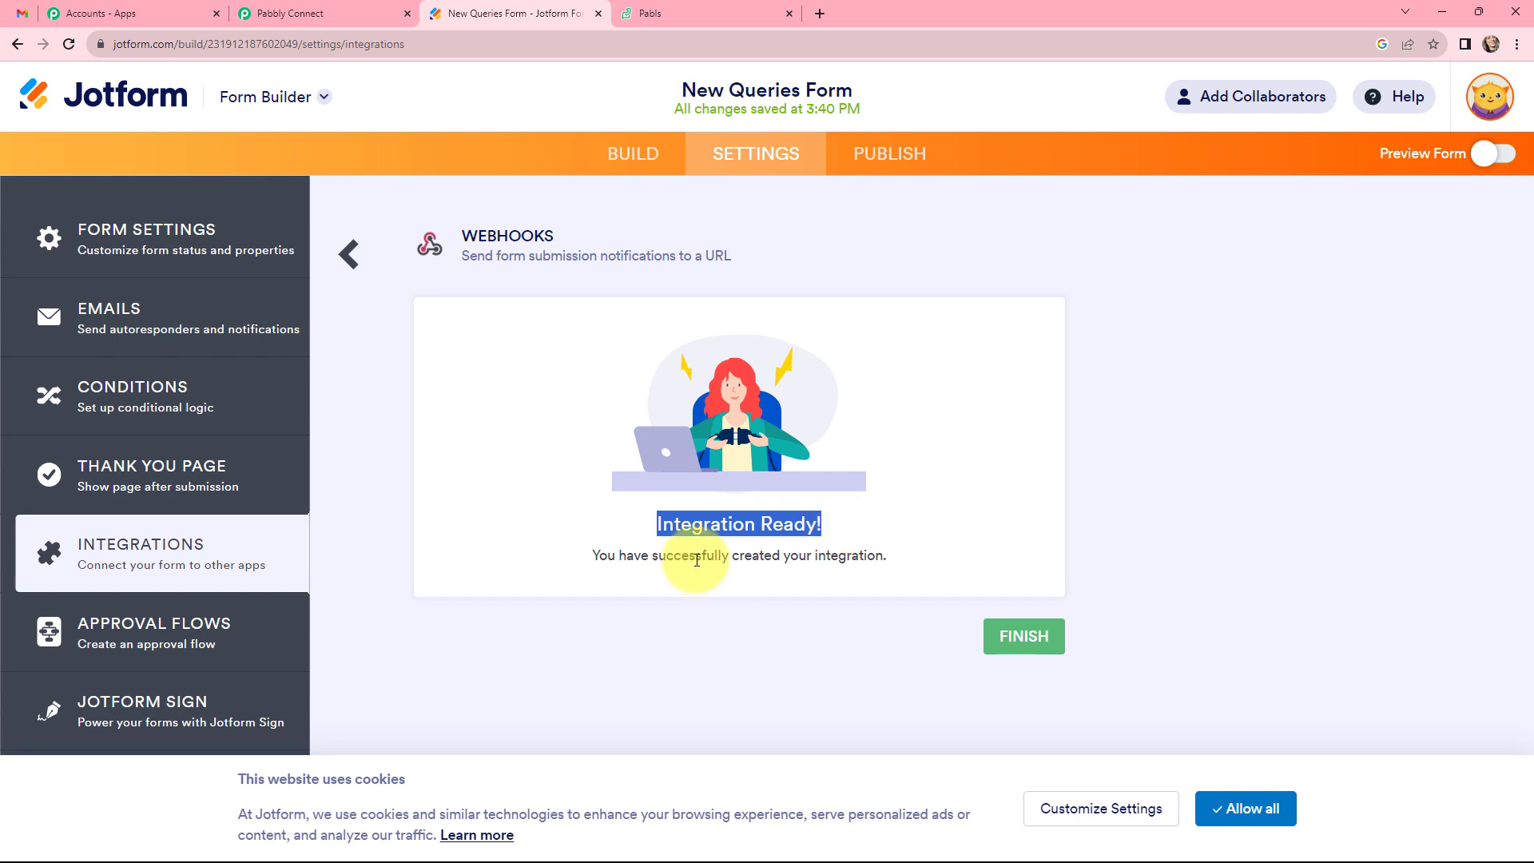
click(935, 545)
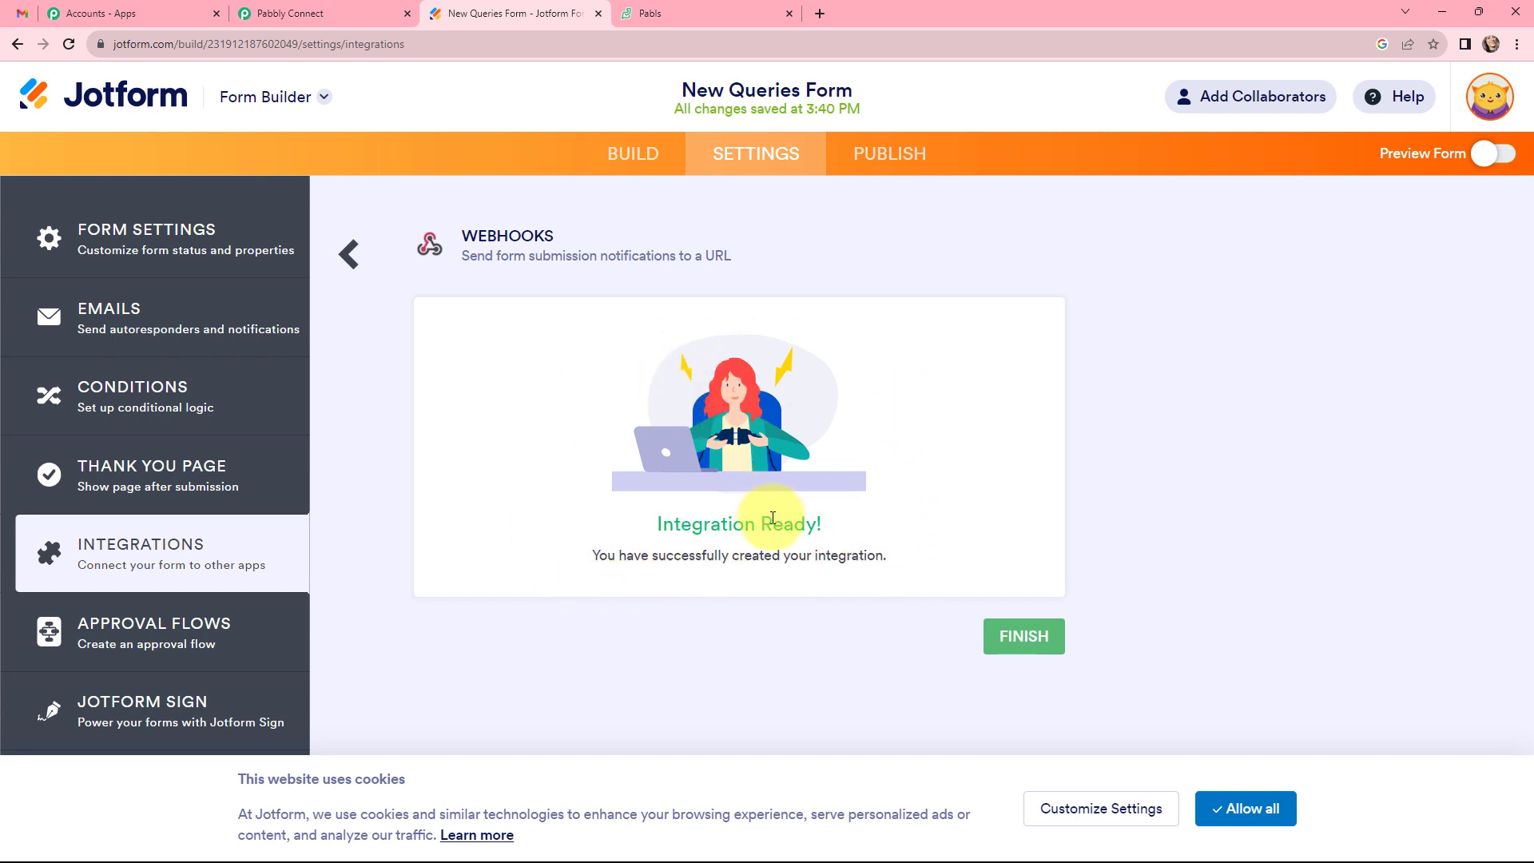
- Copy the New Queries Form's share link and open the published form in a new browser tab
click(873, 152)
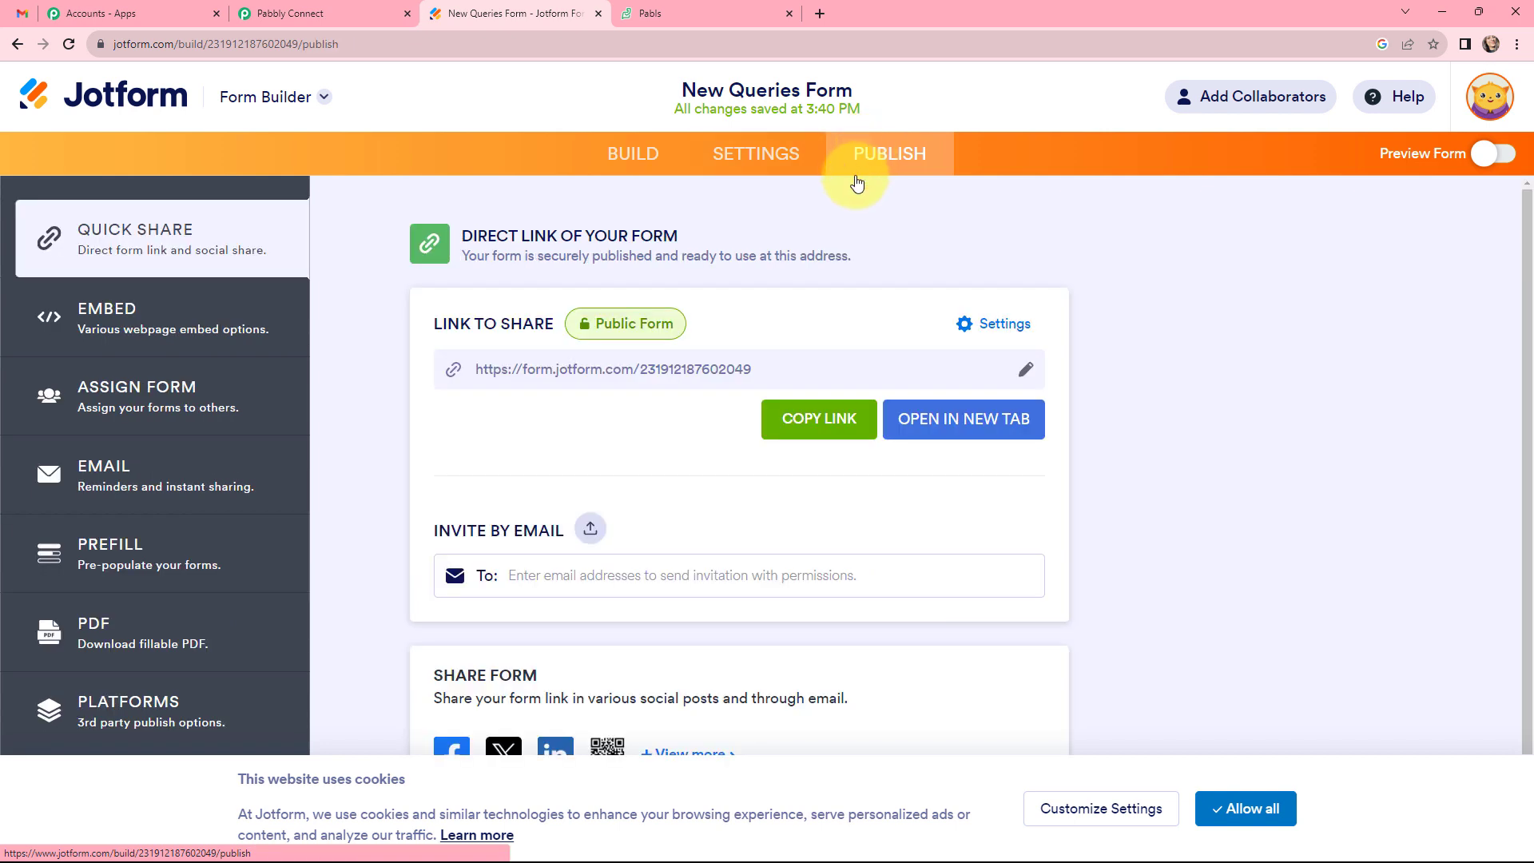
click(821, 417)
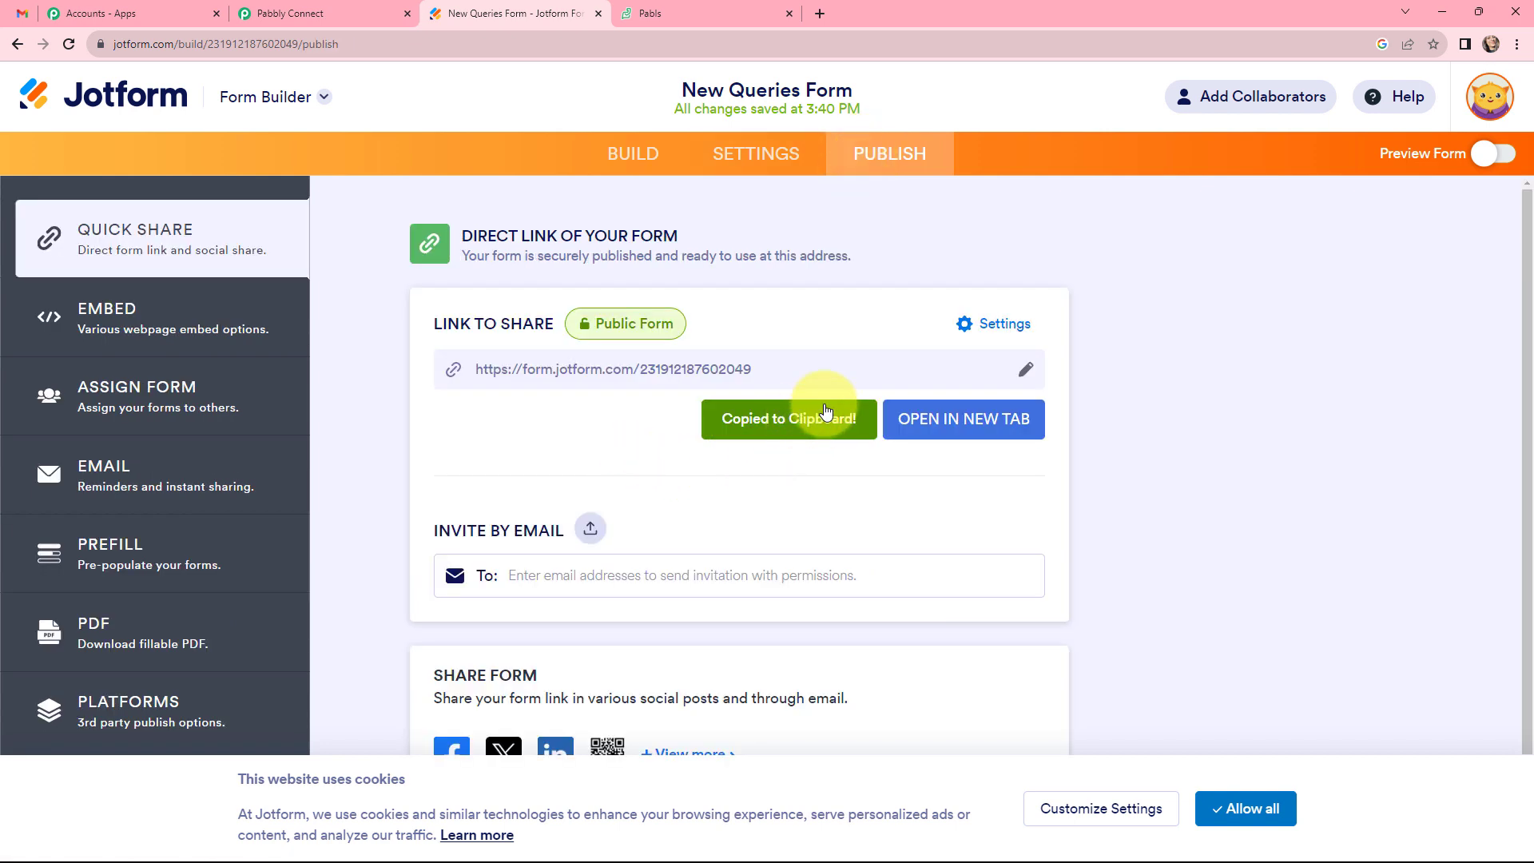
click(963, 418)
scroll(326, 321, down, 2)
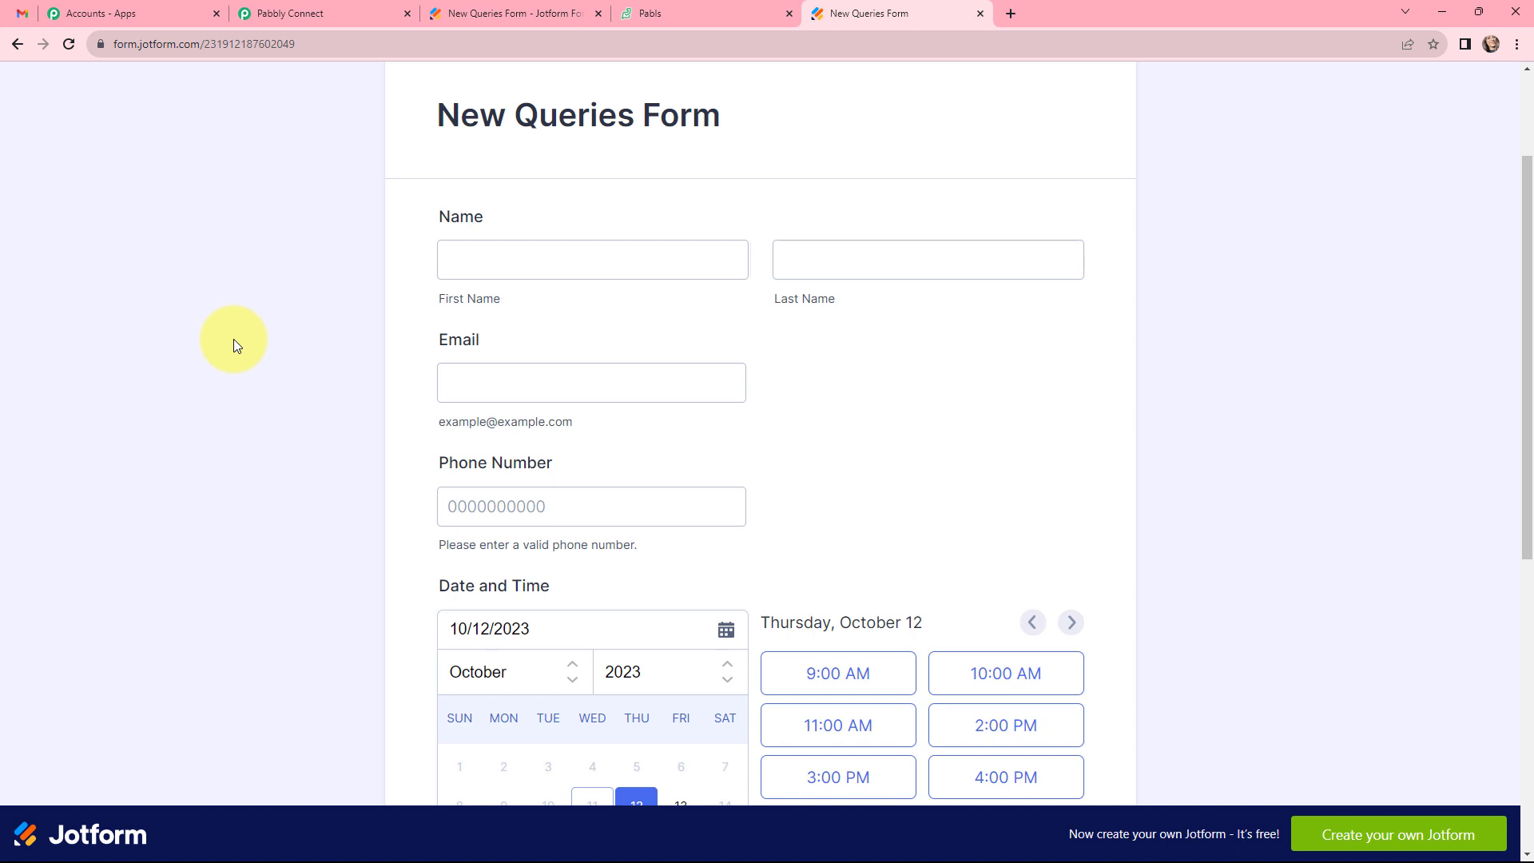
- Copy the demo contact's email from the Zoho Desk customer record into the Email field of the published form
click(649, 13)
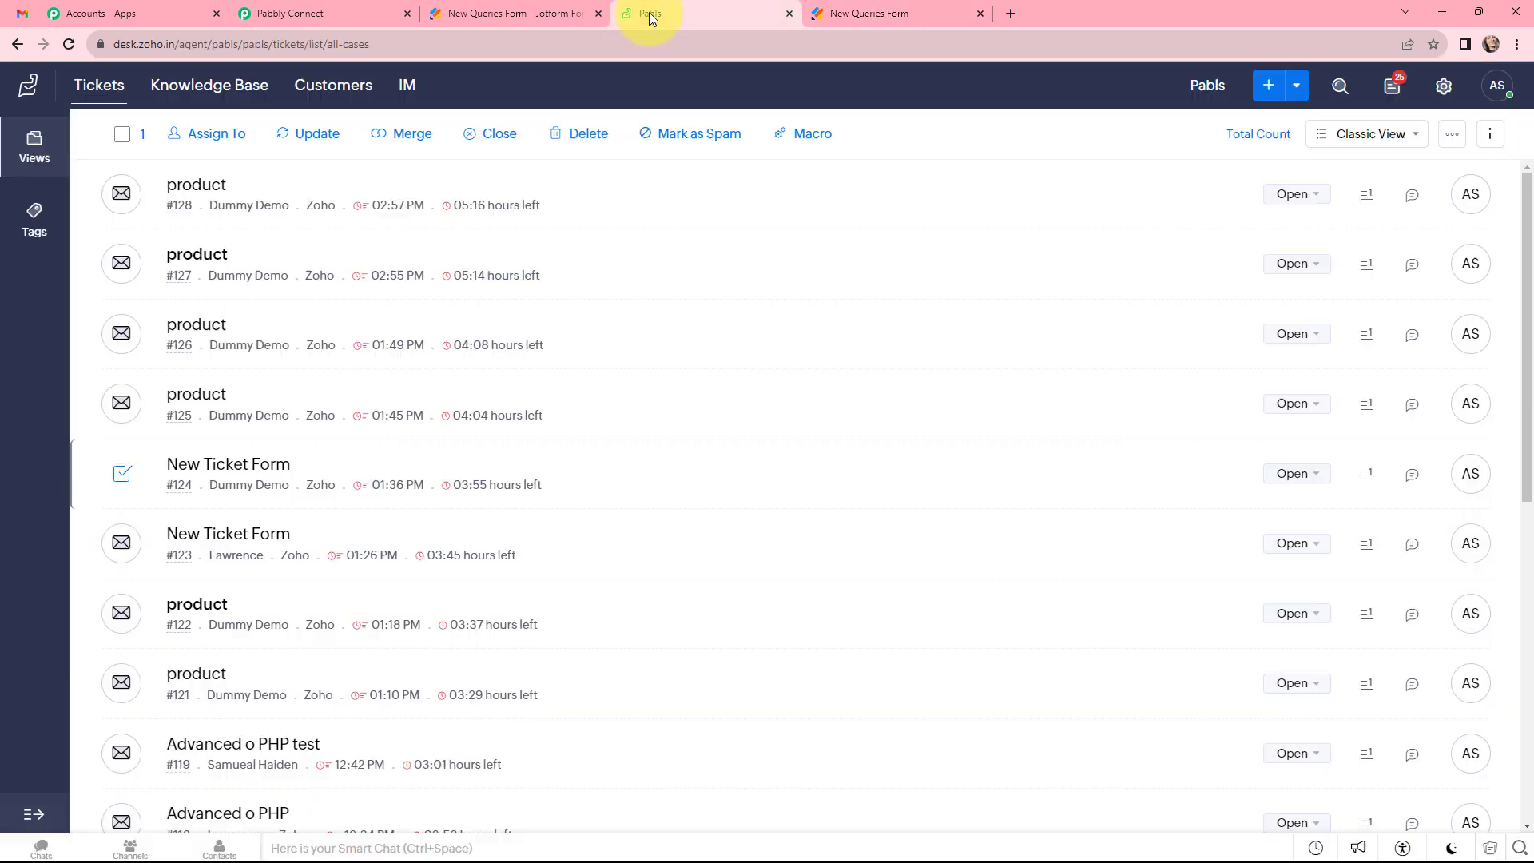
click(369, 90)
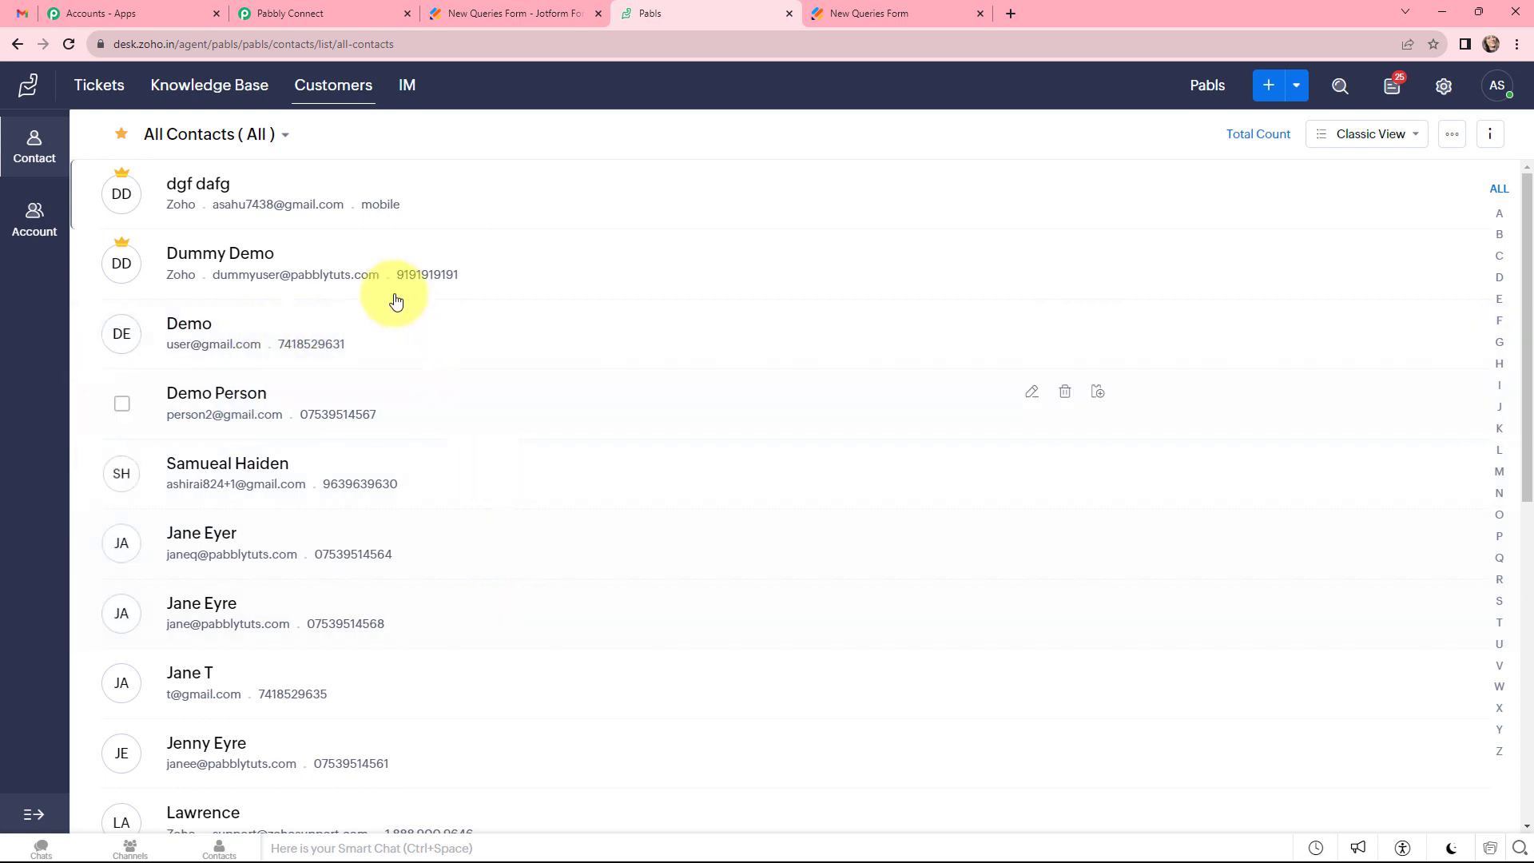
click(374, 261)
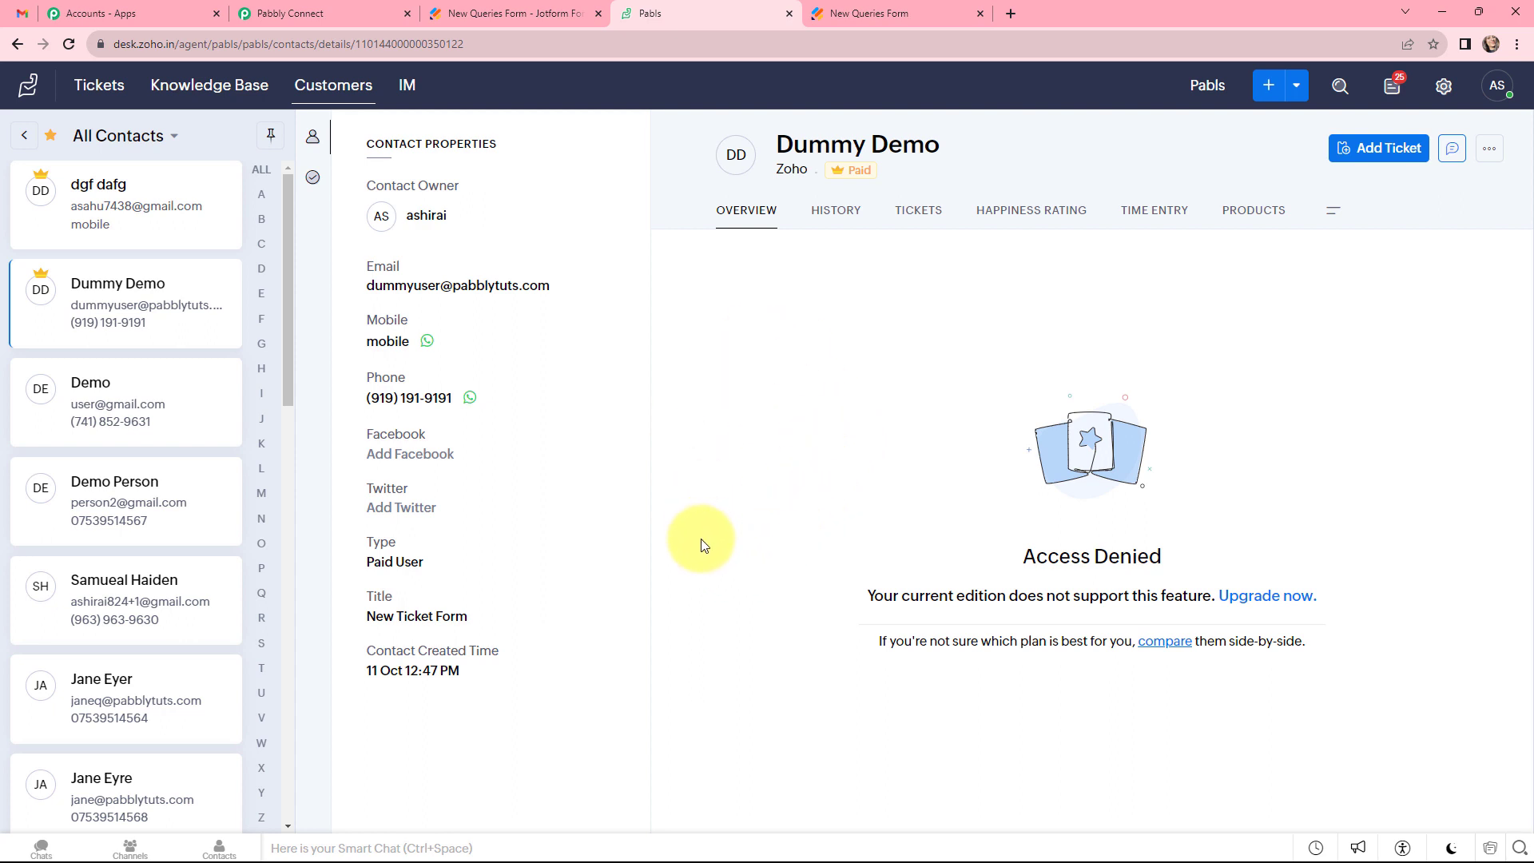
drag(551, 286, 369, 287)
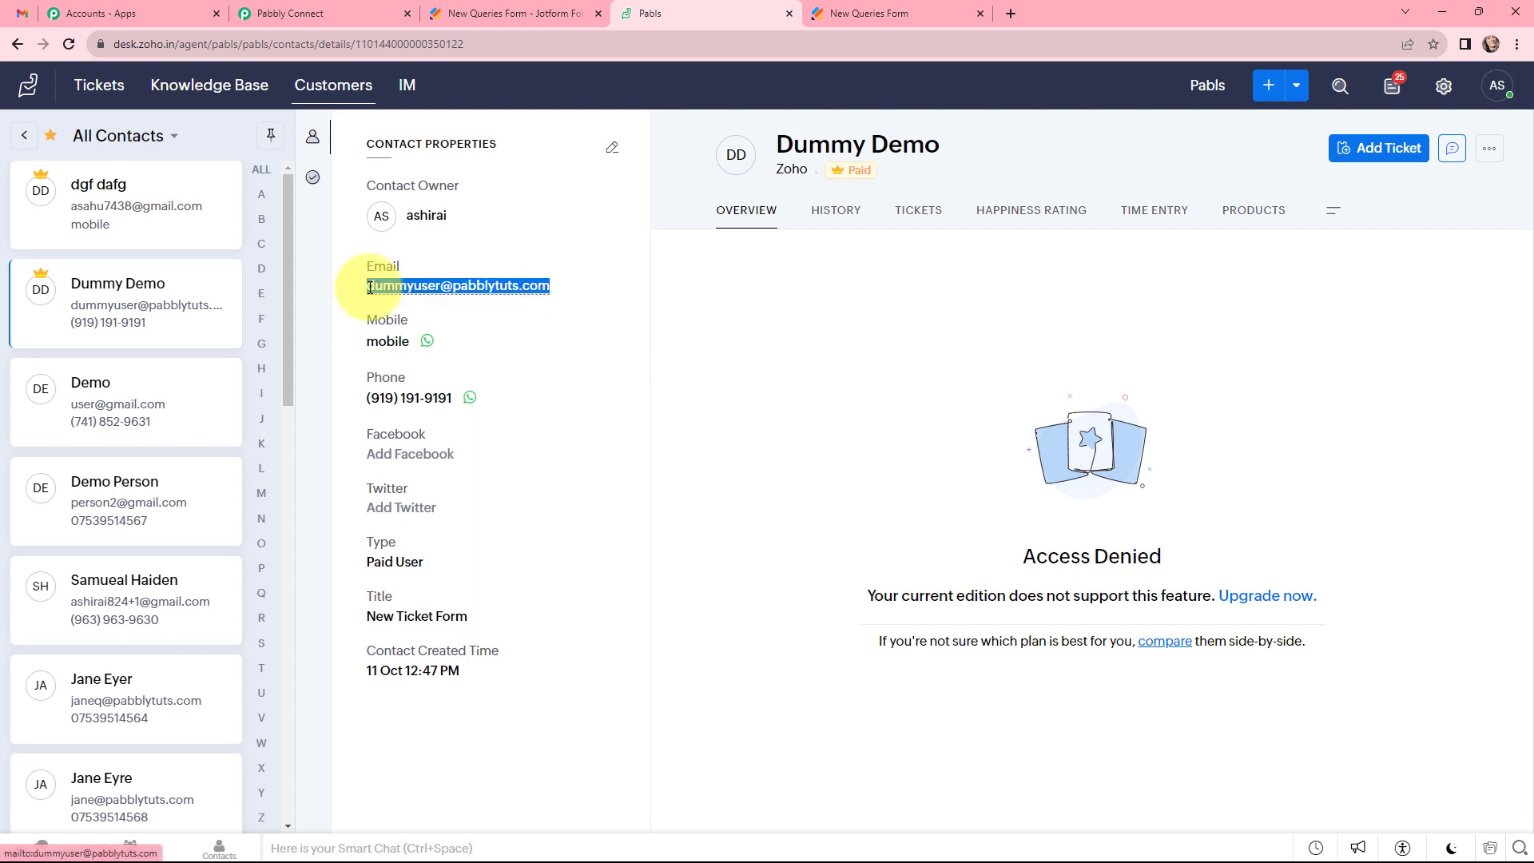
click(879, 13)
click(593, 388)
key(ctrl+v)
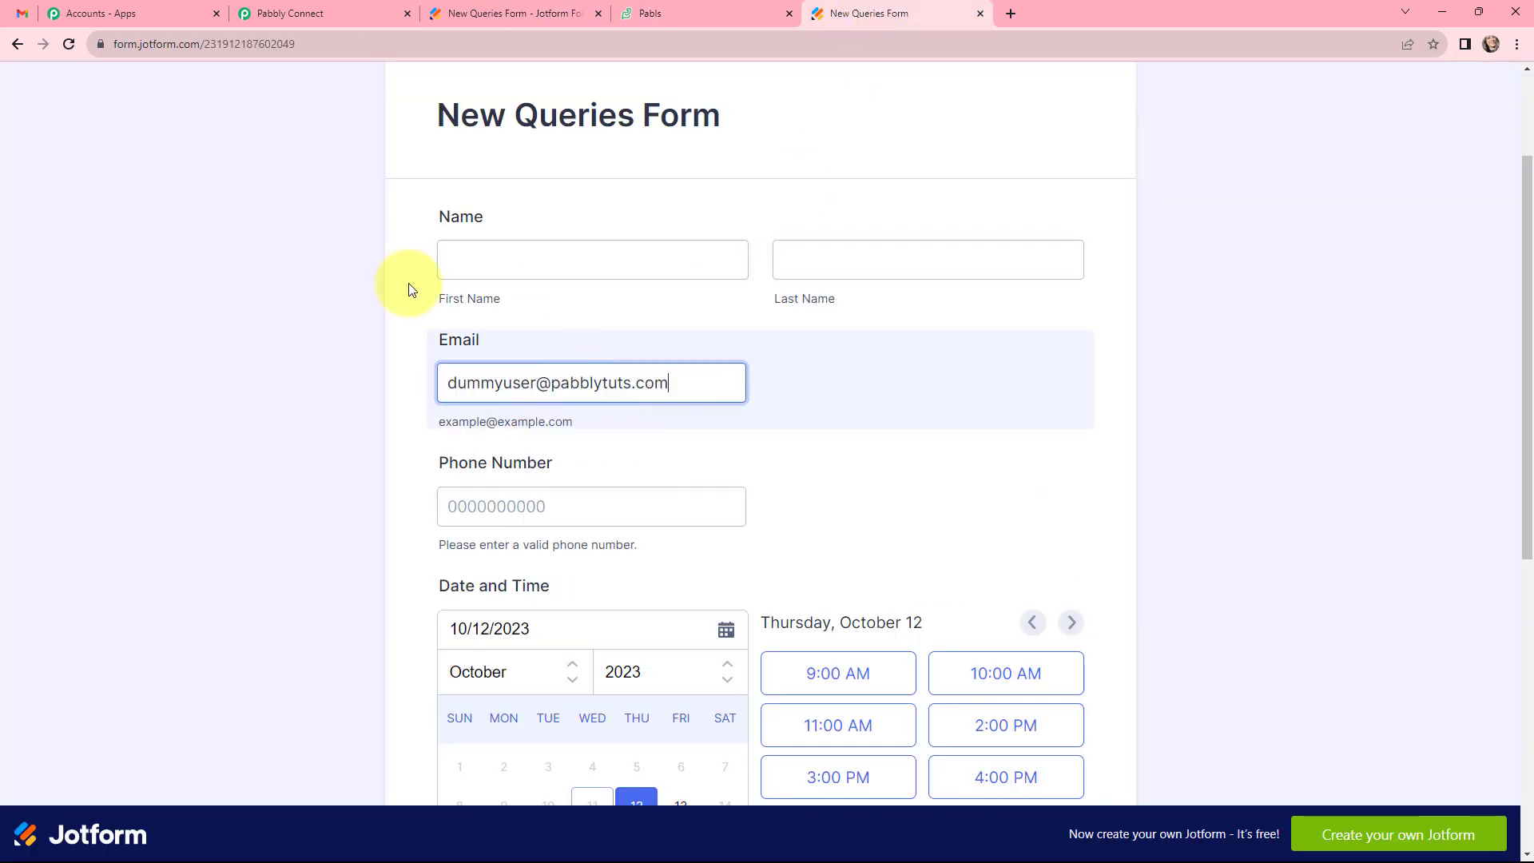
- Copy the demo contact's name from the Zoho Desk record into the form's First Name field, keeping only the first name
click(542, 275)
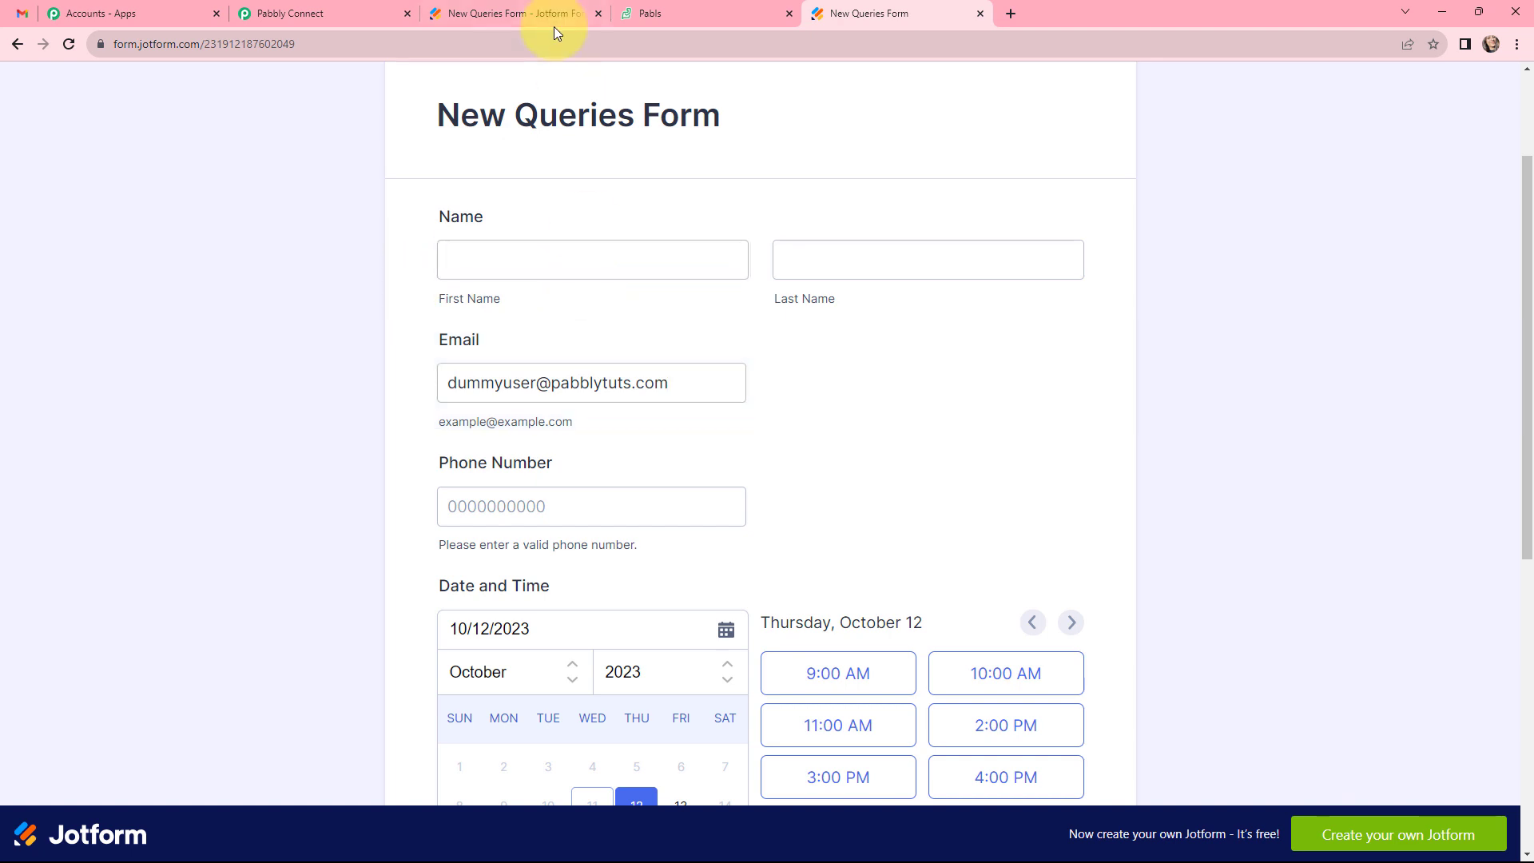
click(647, 11)
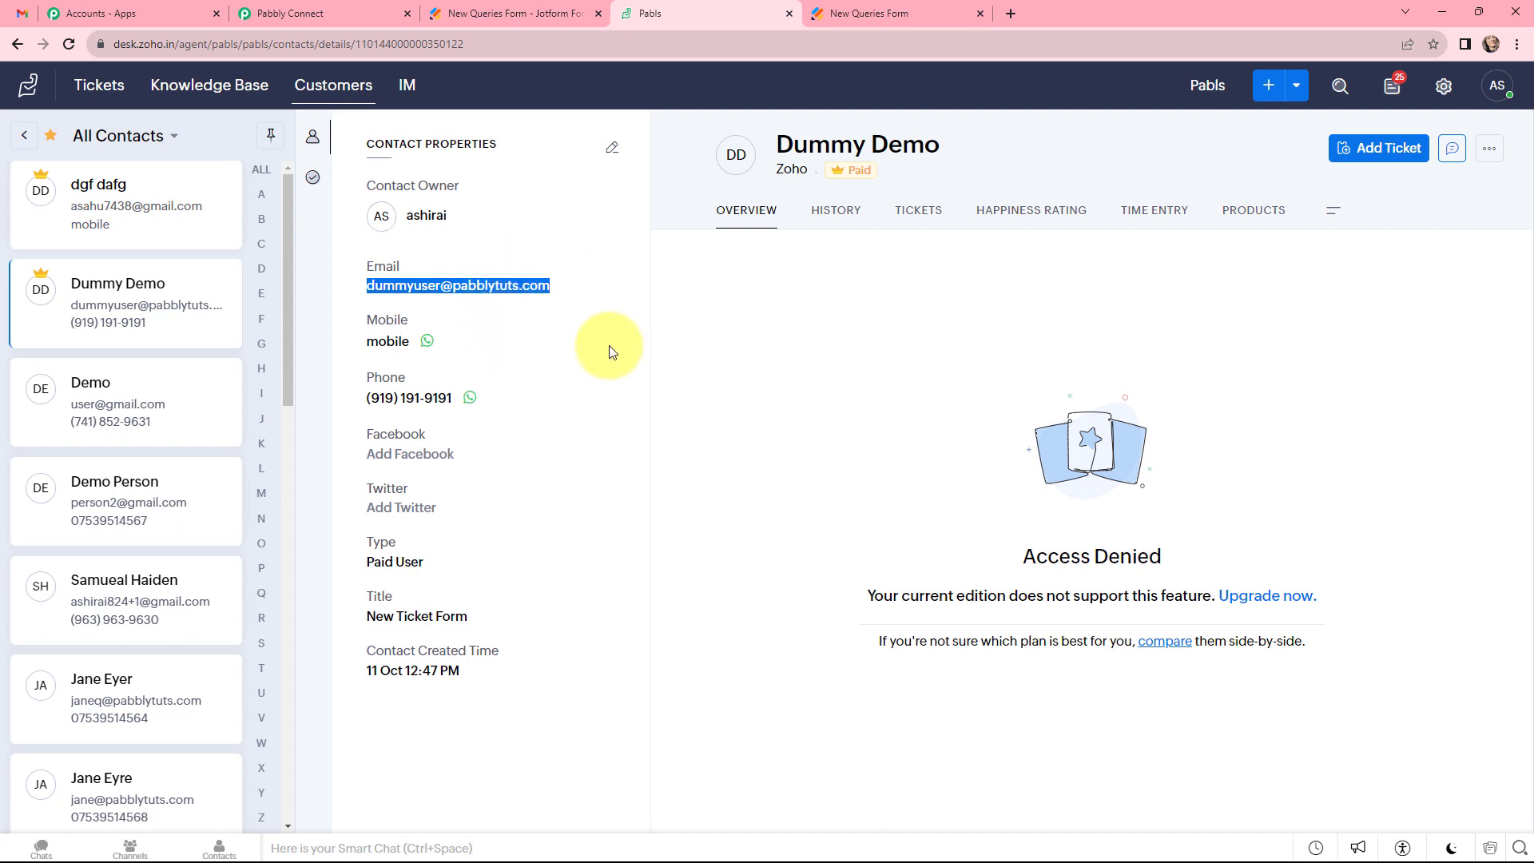
drag(939, 144, 789, 142)
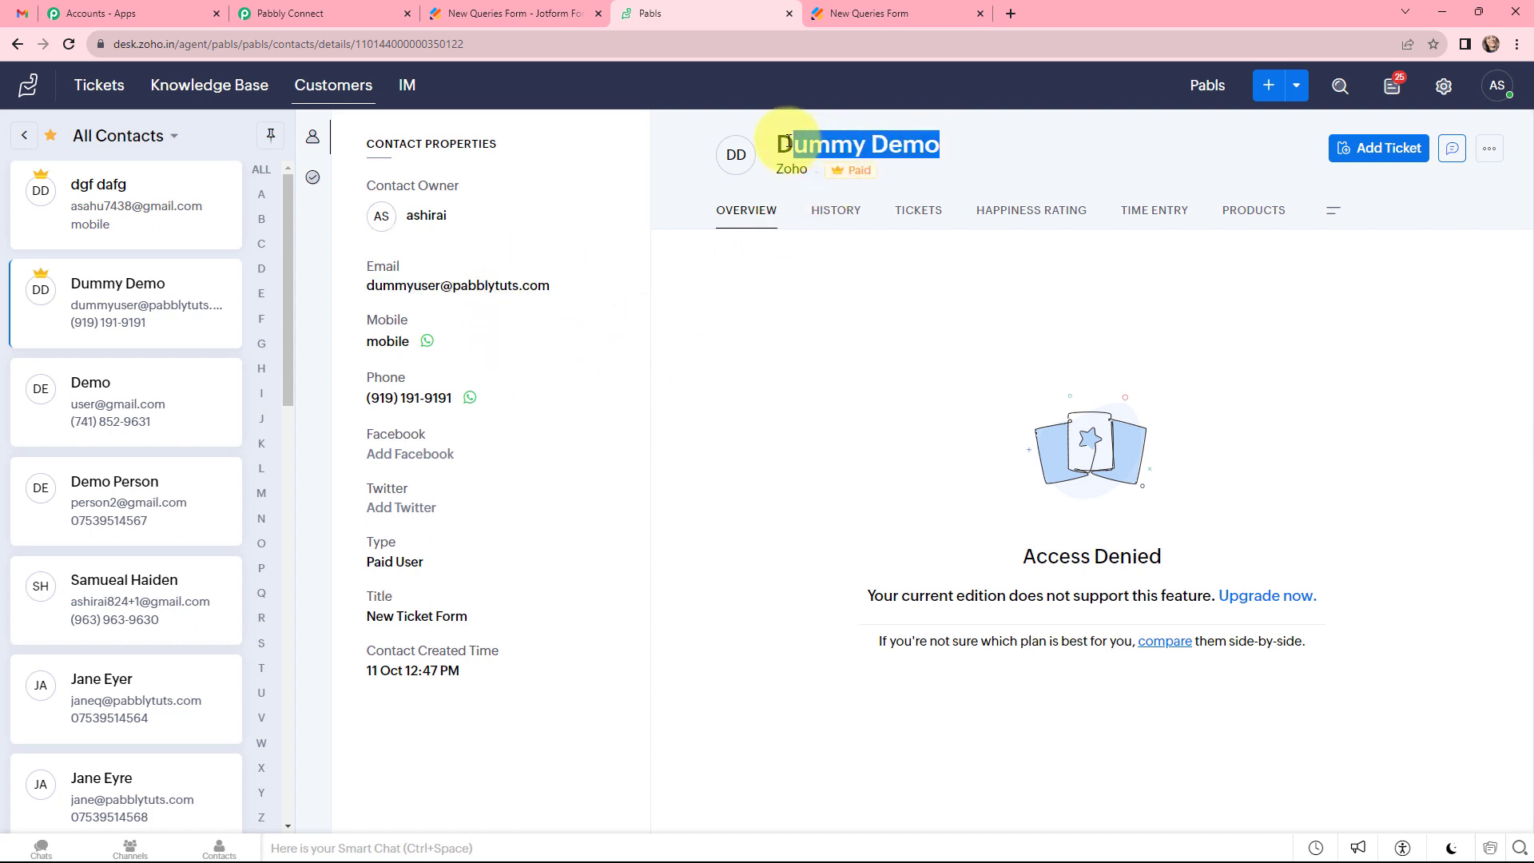
click(884, 11)
click(536, 270)
text(Dummy Demo)
double_click(531, 260)
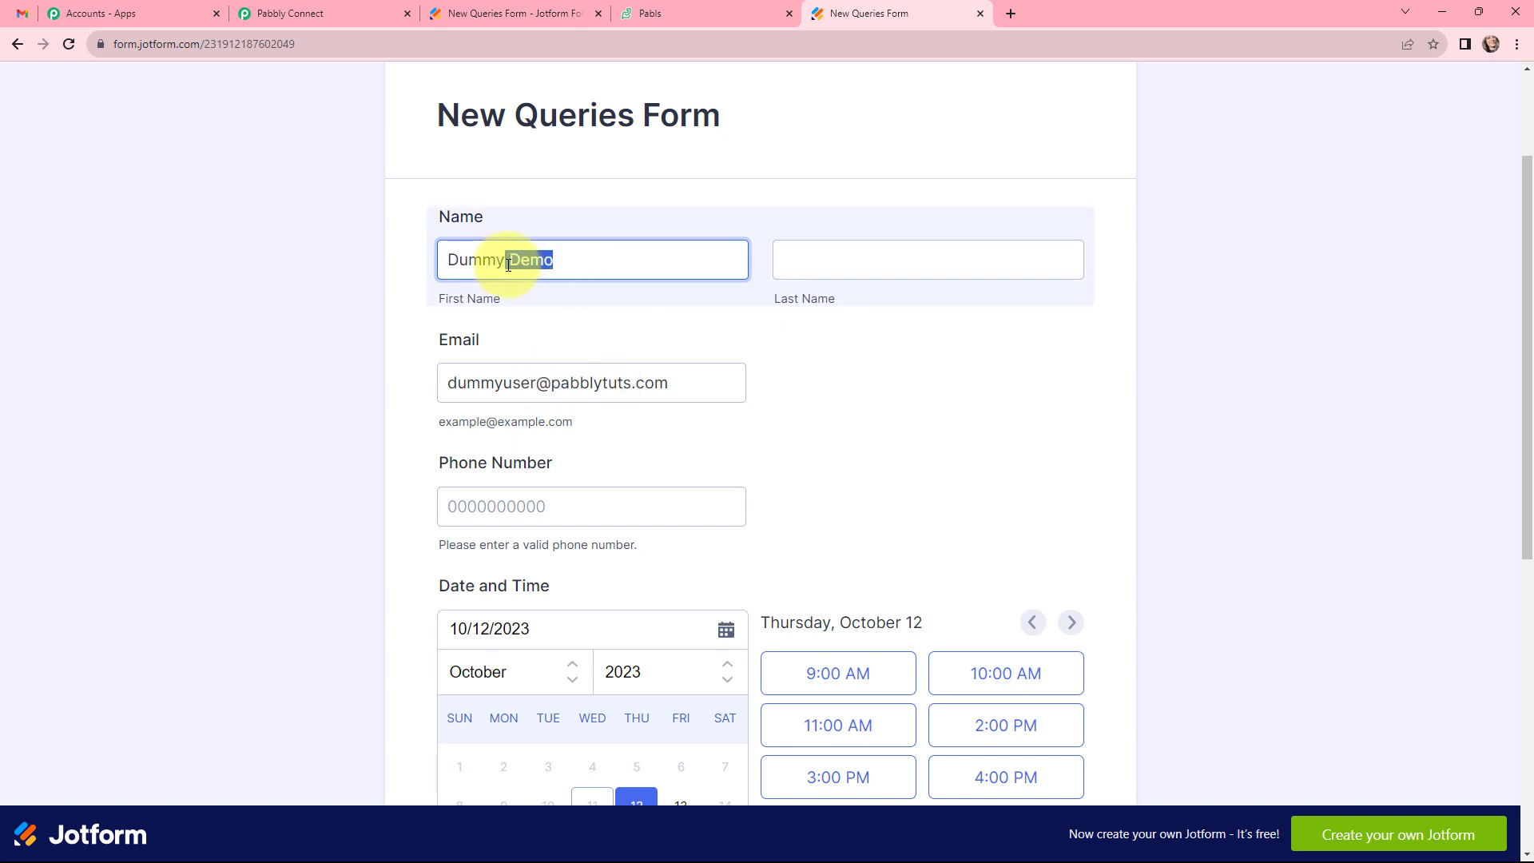
key(BackSpace)
- Fill in the demo contact's last name and phone number in the New Queries Form
click(813, 267)
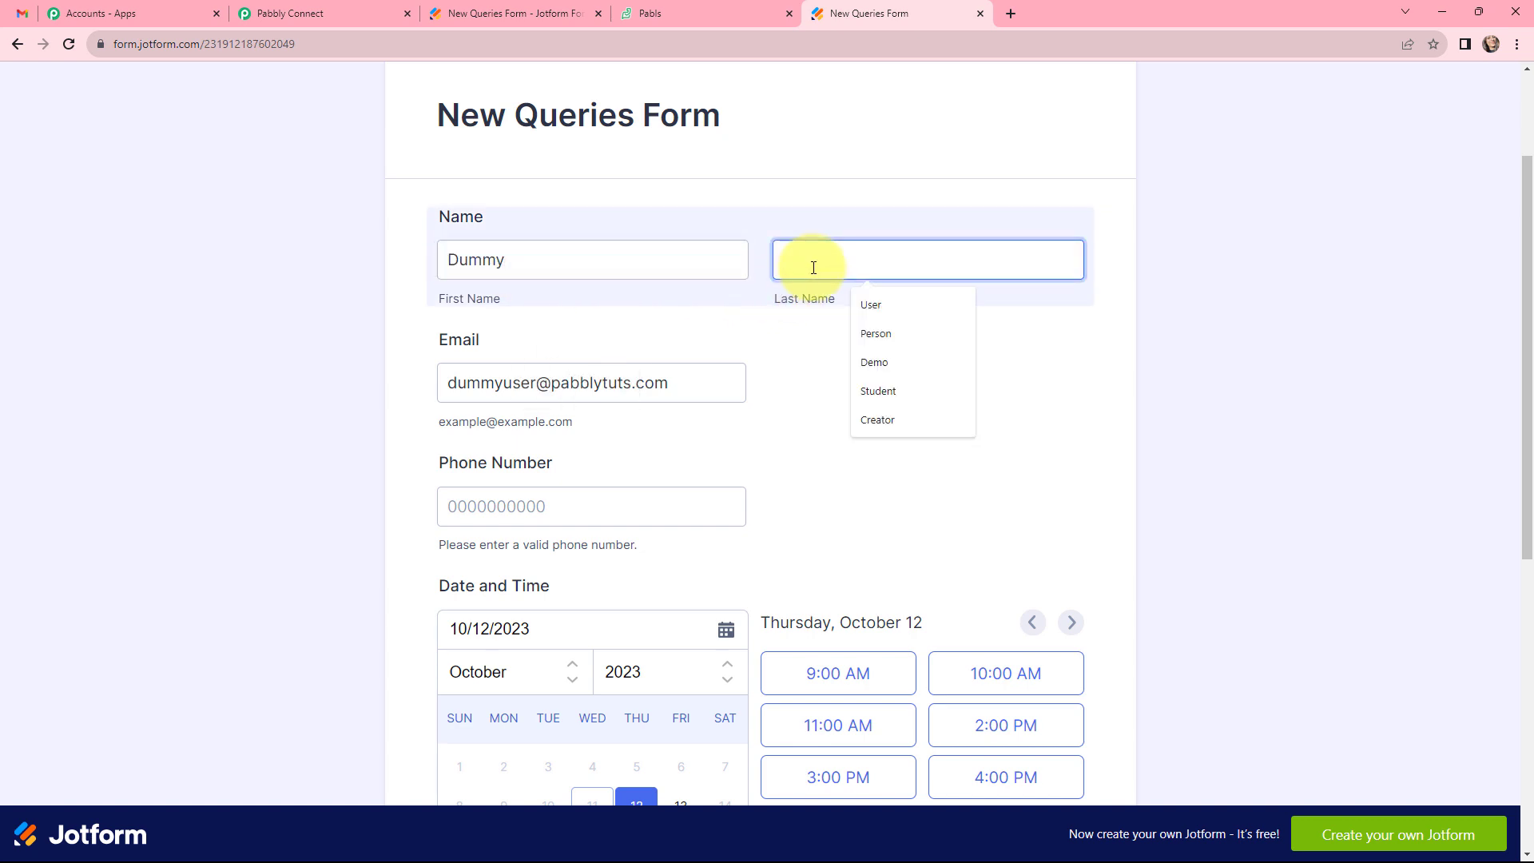
key(Down)
key(Down)
key(Down)
key(Return)
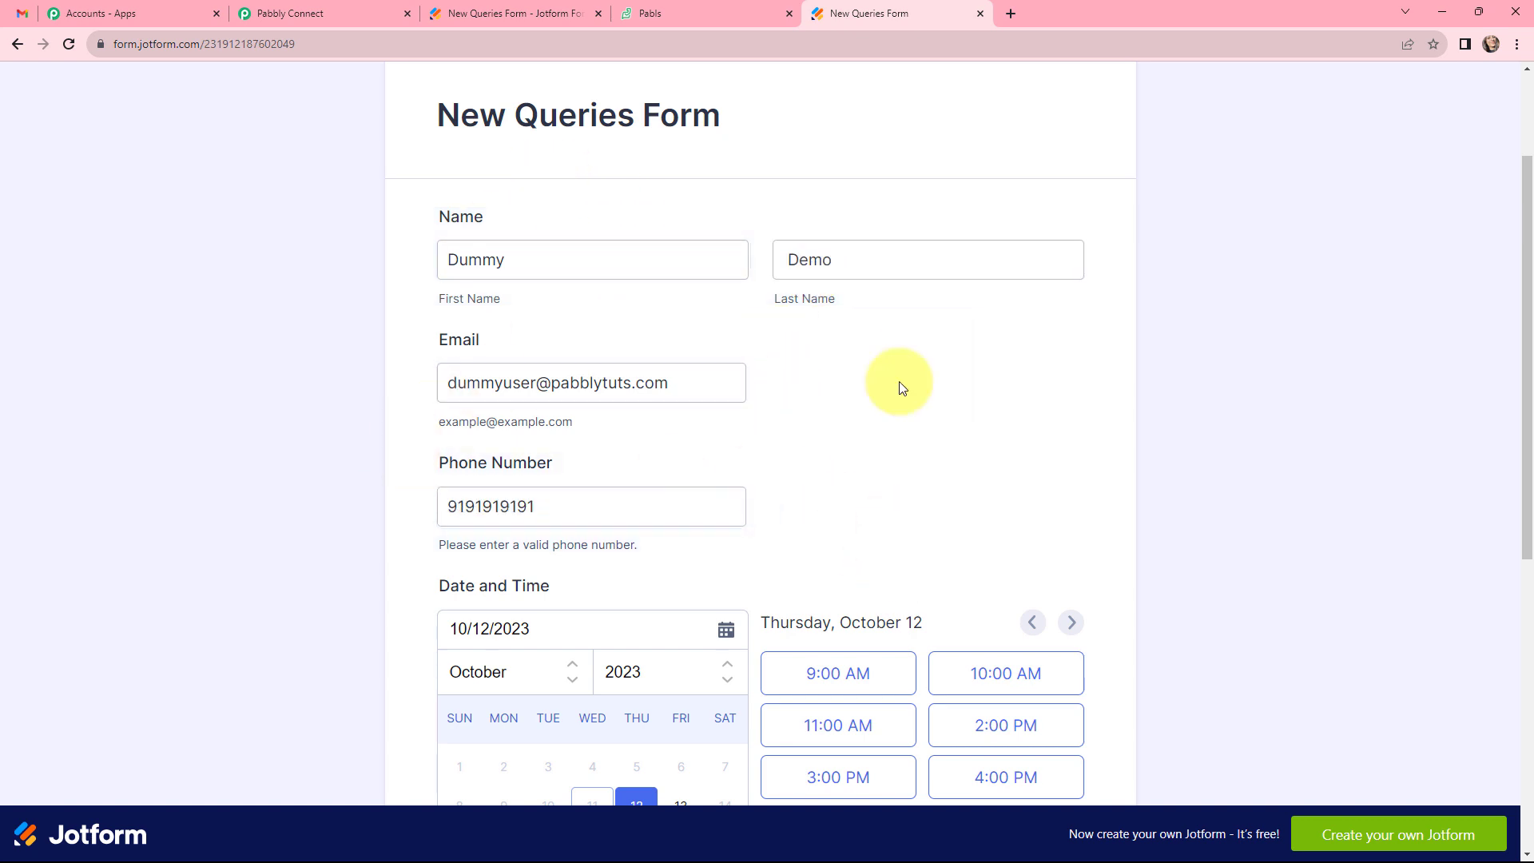
- Set the form's appointment to October 26, 2023 at 4:00 PM
scroll(901, 387, down, 3)
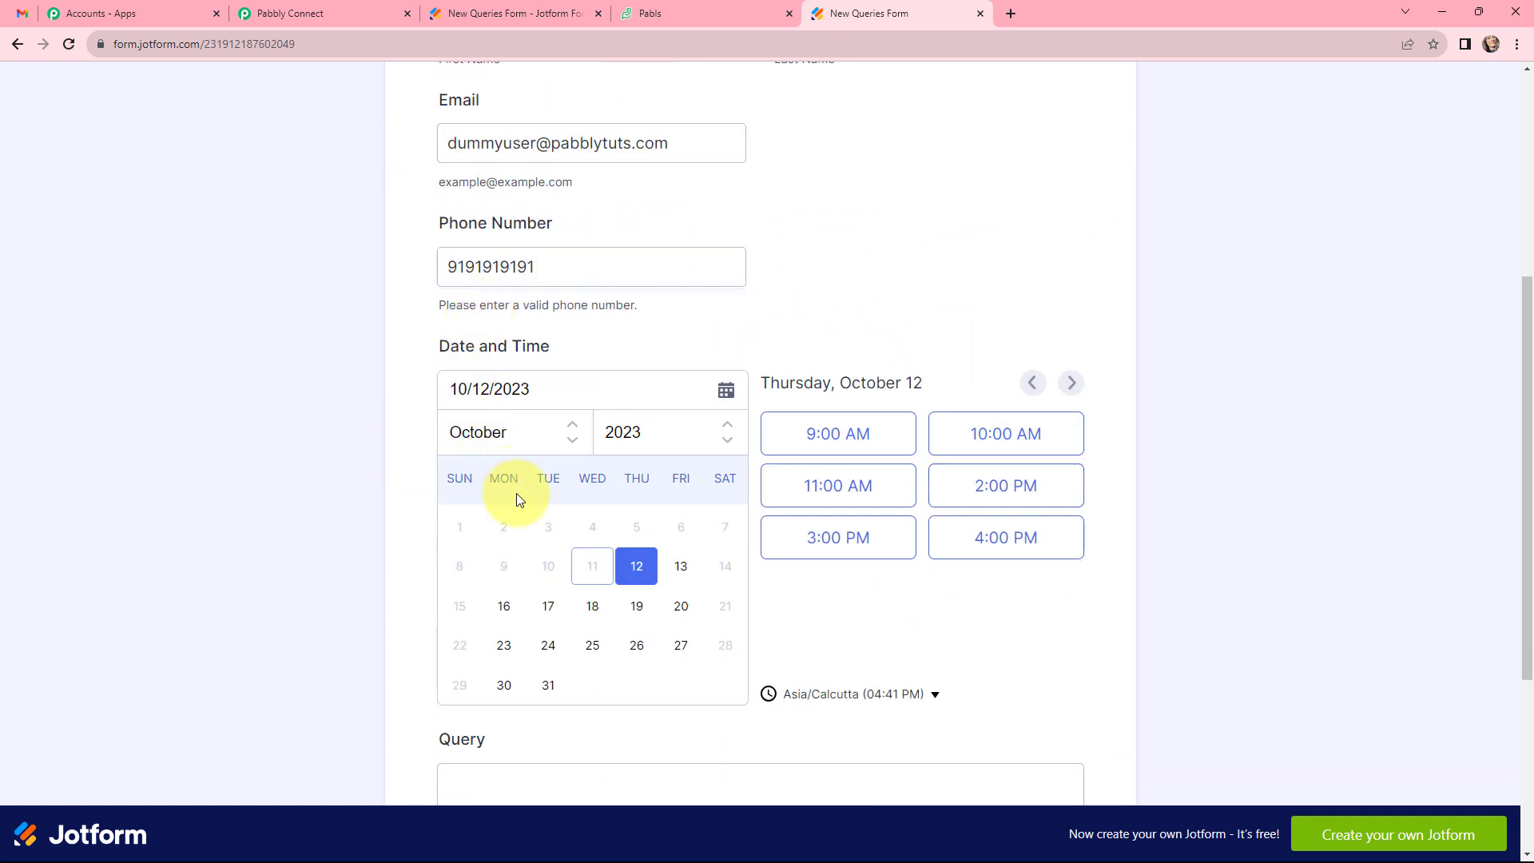
click(638, 654)
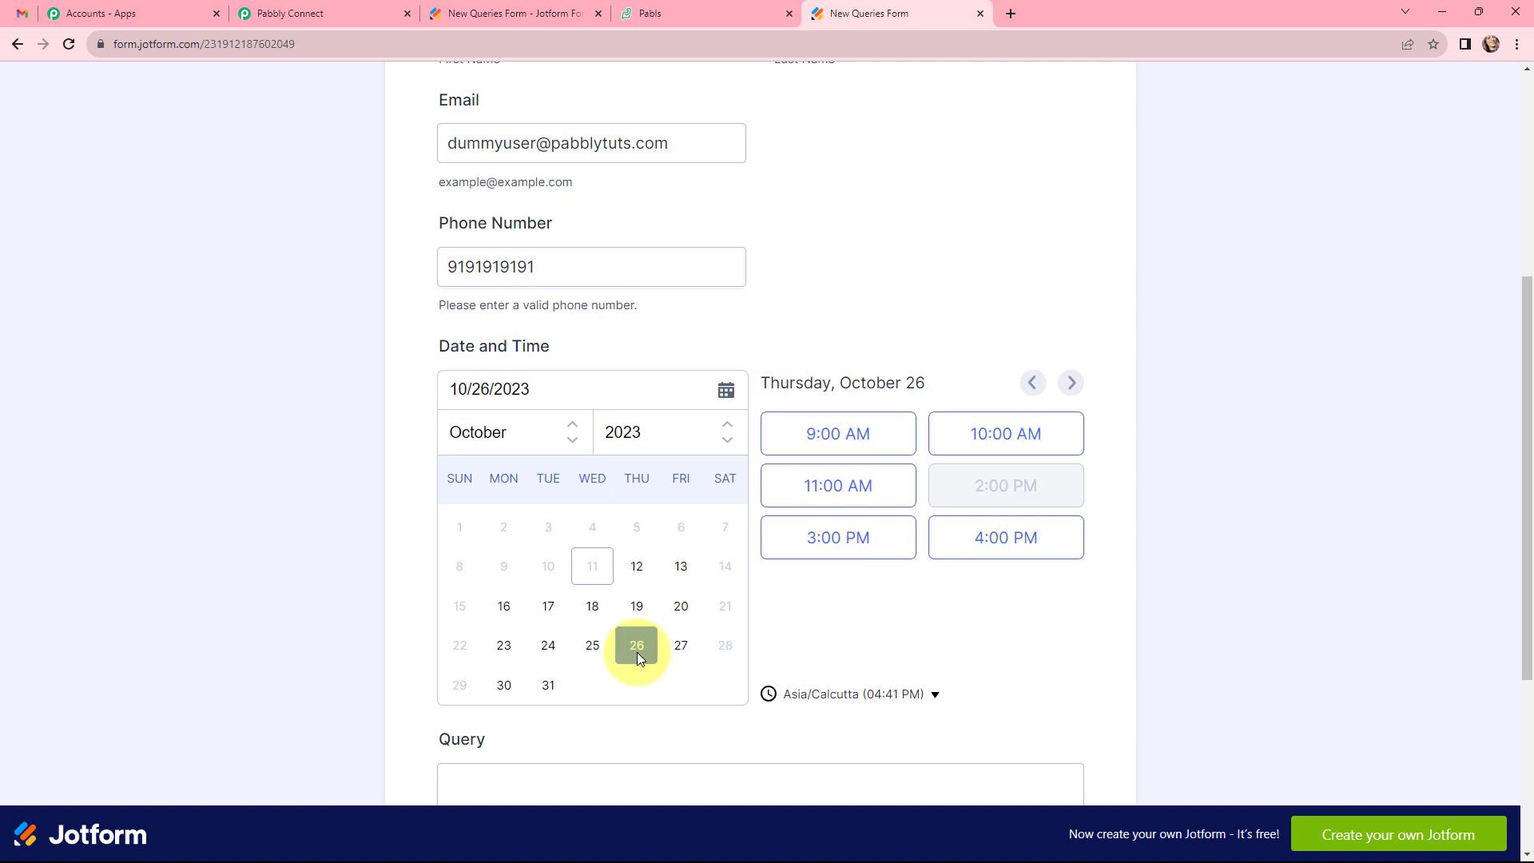
click(1008, 539)
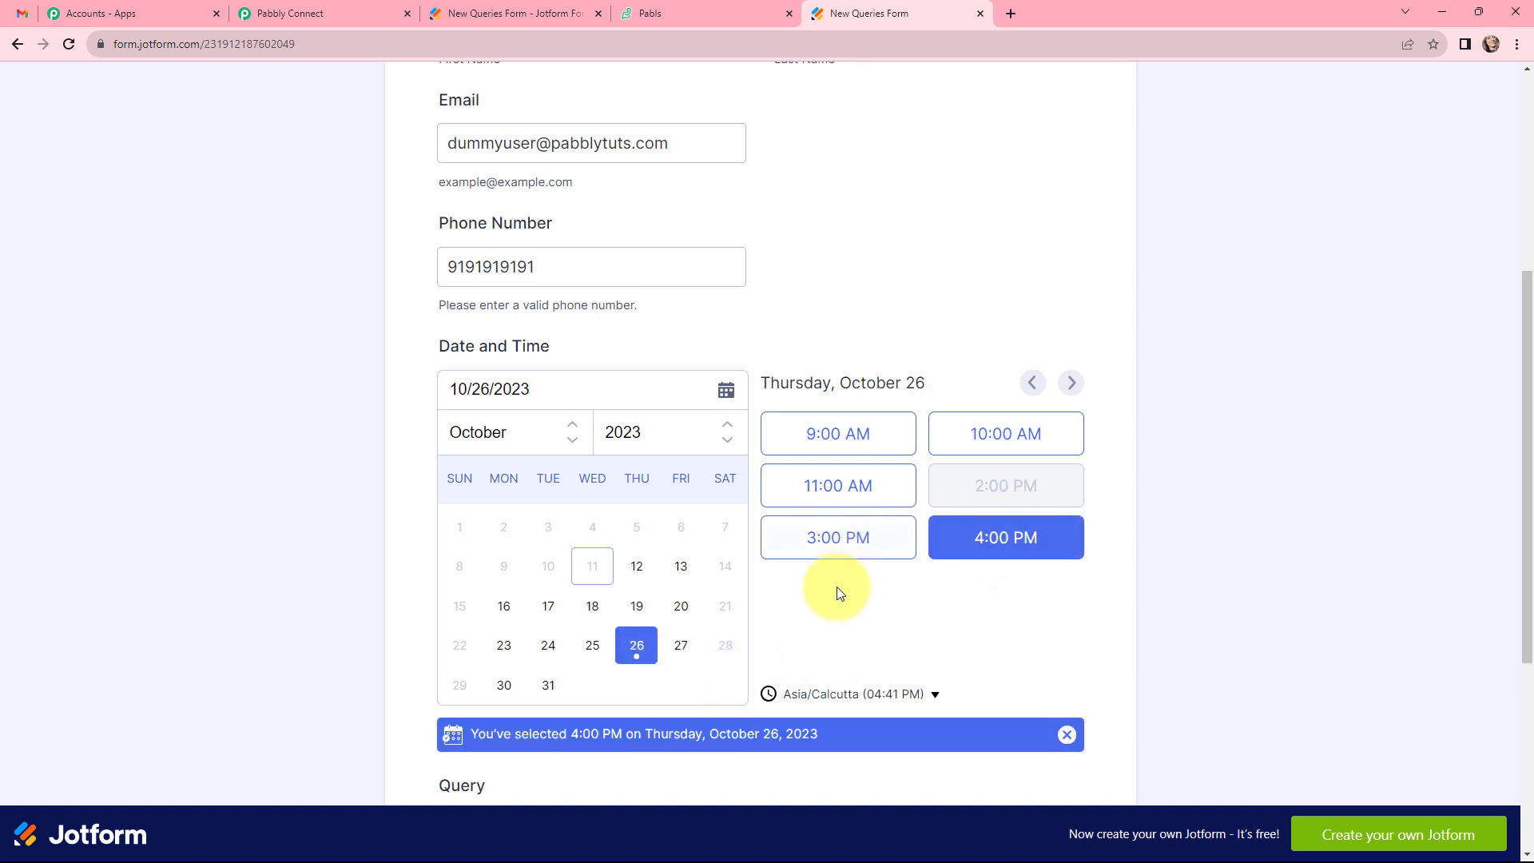
- Enter "update phone no." as the Query and submit the form
scroll(836, 588, down, 4)
click(568, 542)
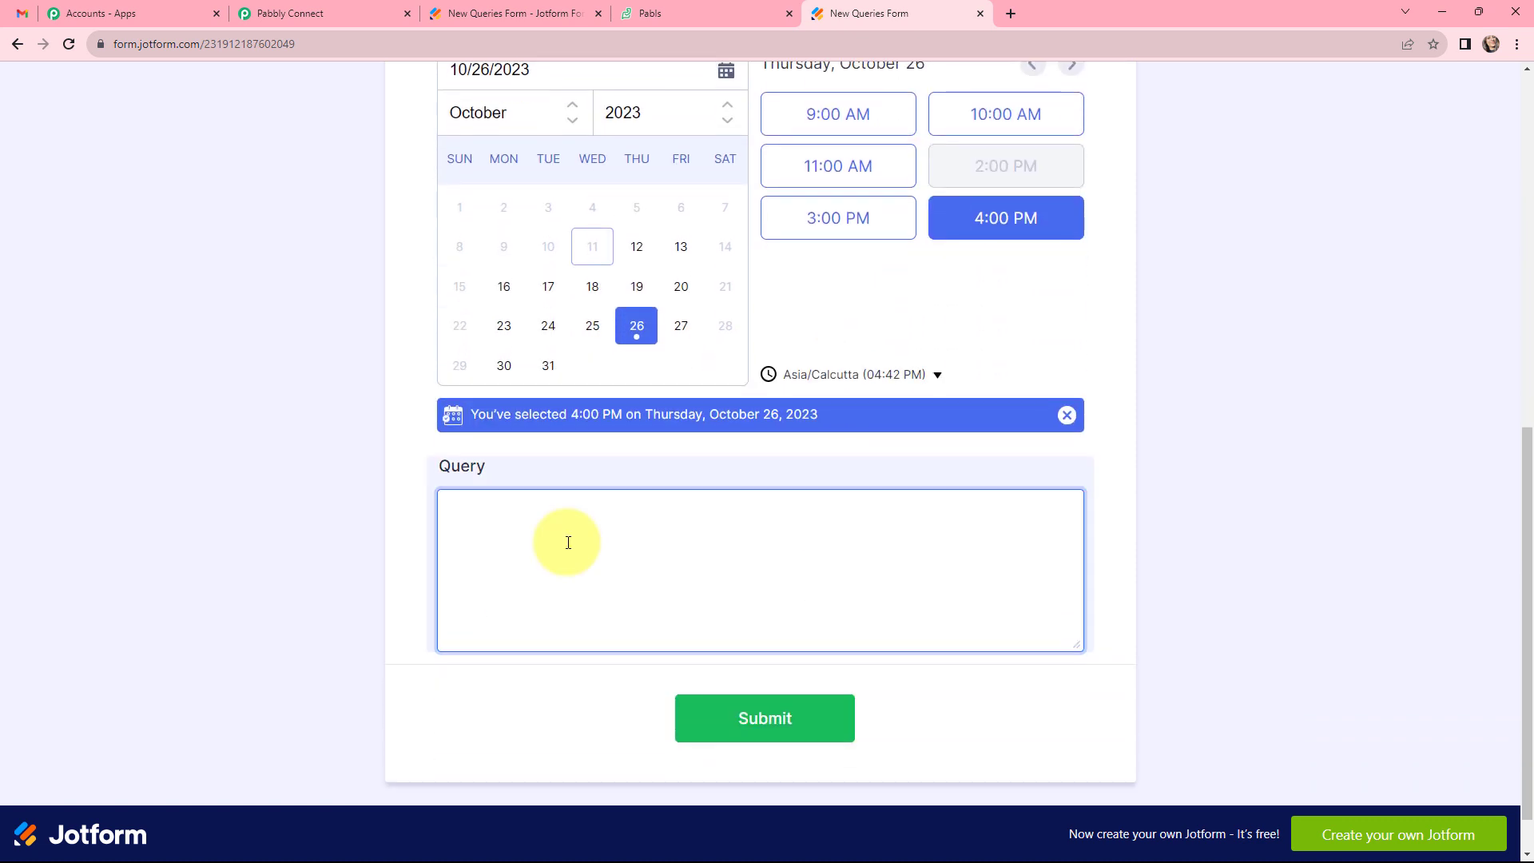
text(update phone no.)
click(783, 722)
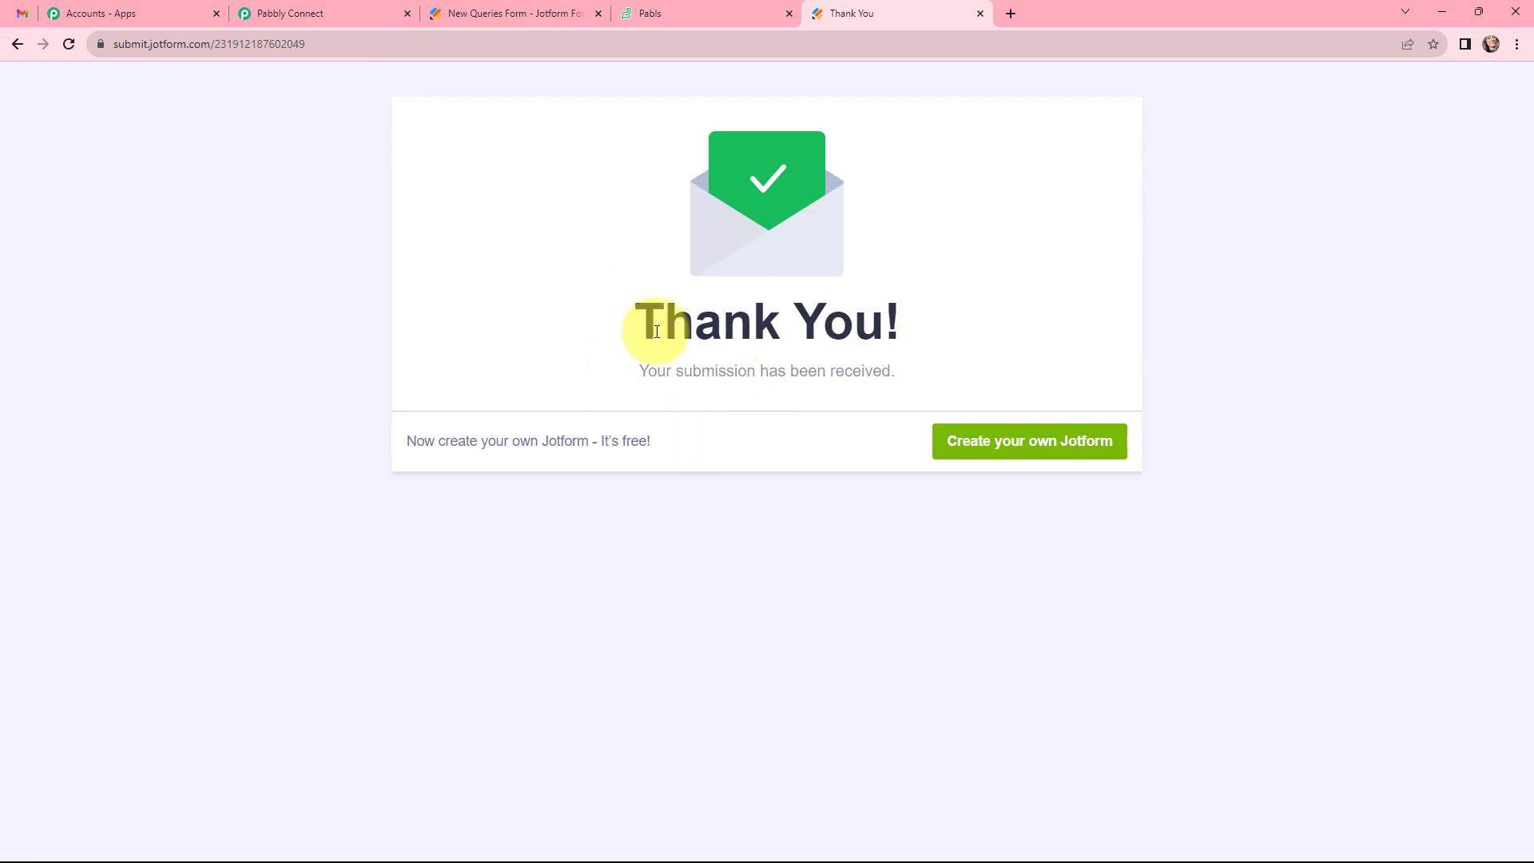
drag(700, 334, 929, 373)
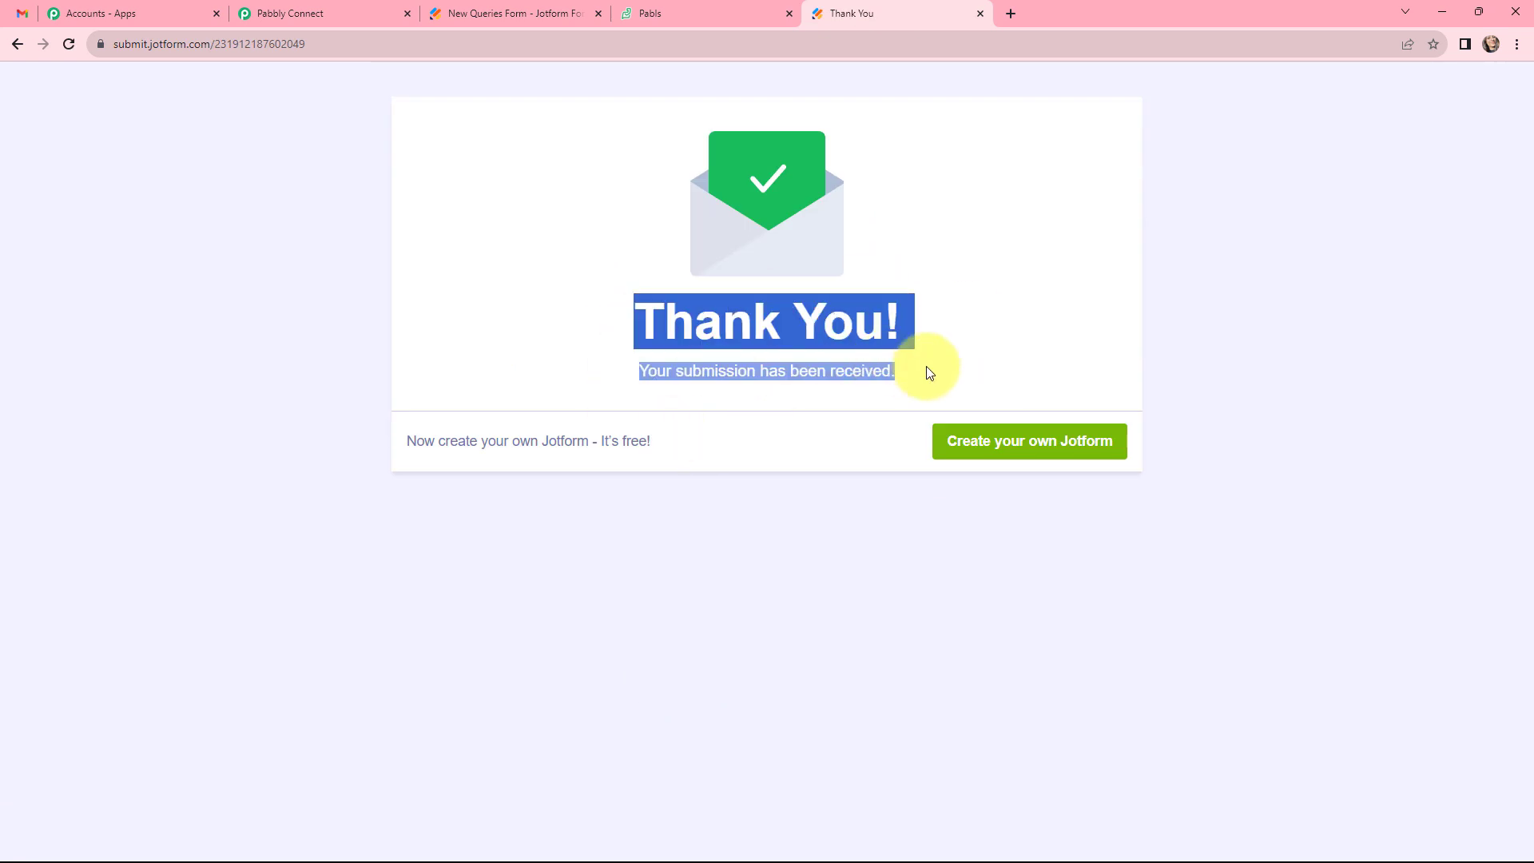
click(783, 625)
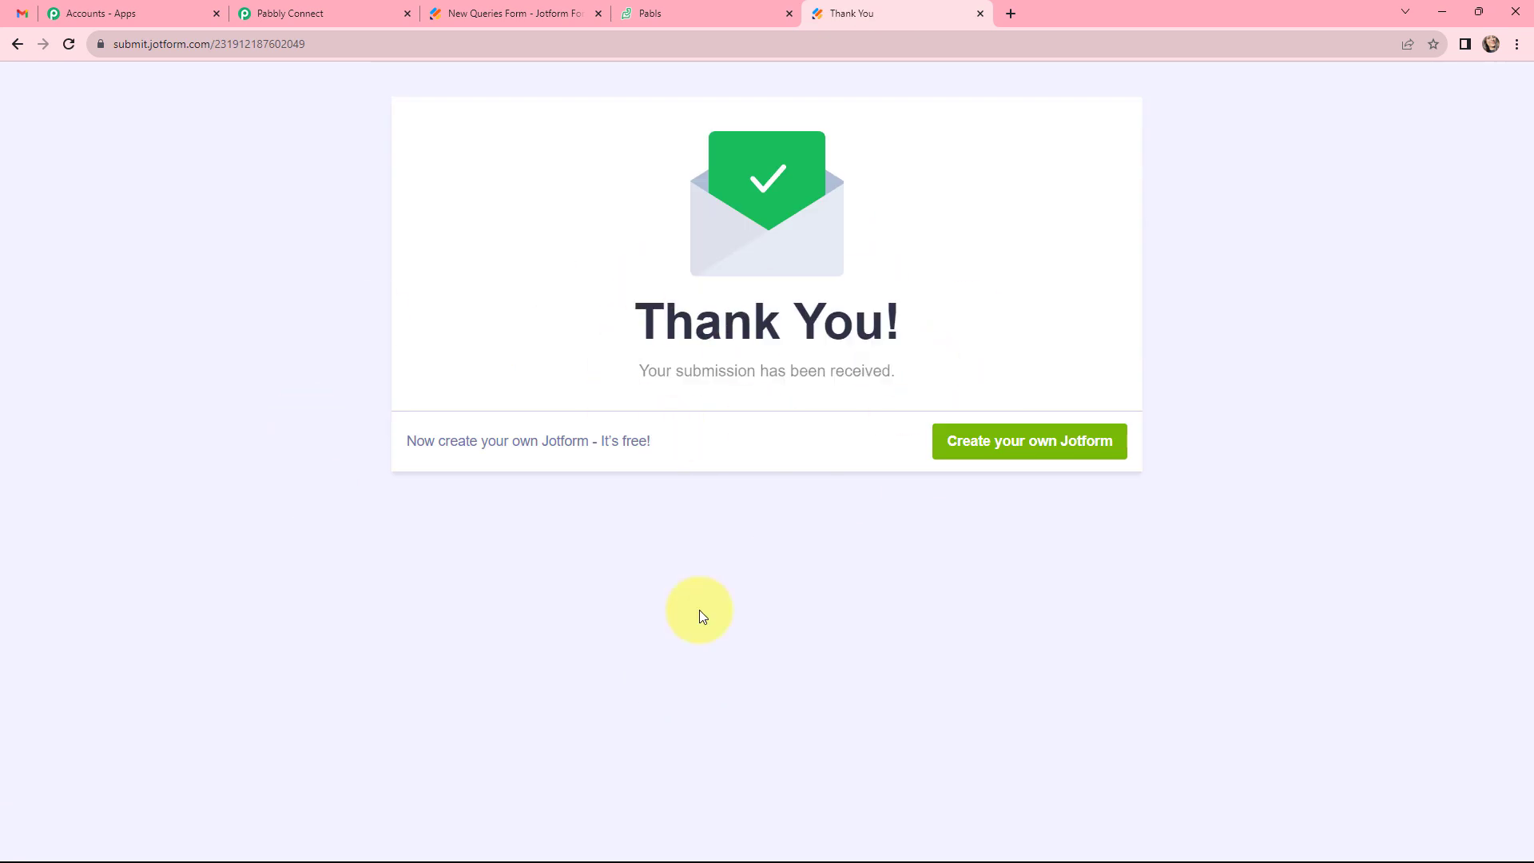
- Switch to Pabbly Connect and examine the submitted form details in the trigger's received webhook response
click(289, 13)
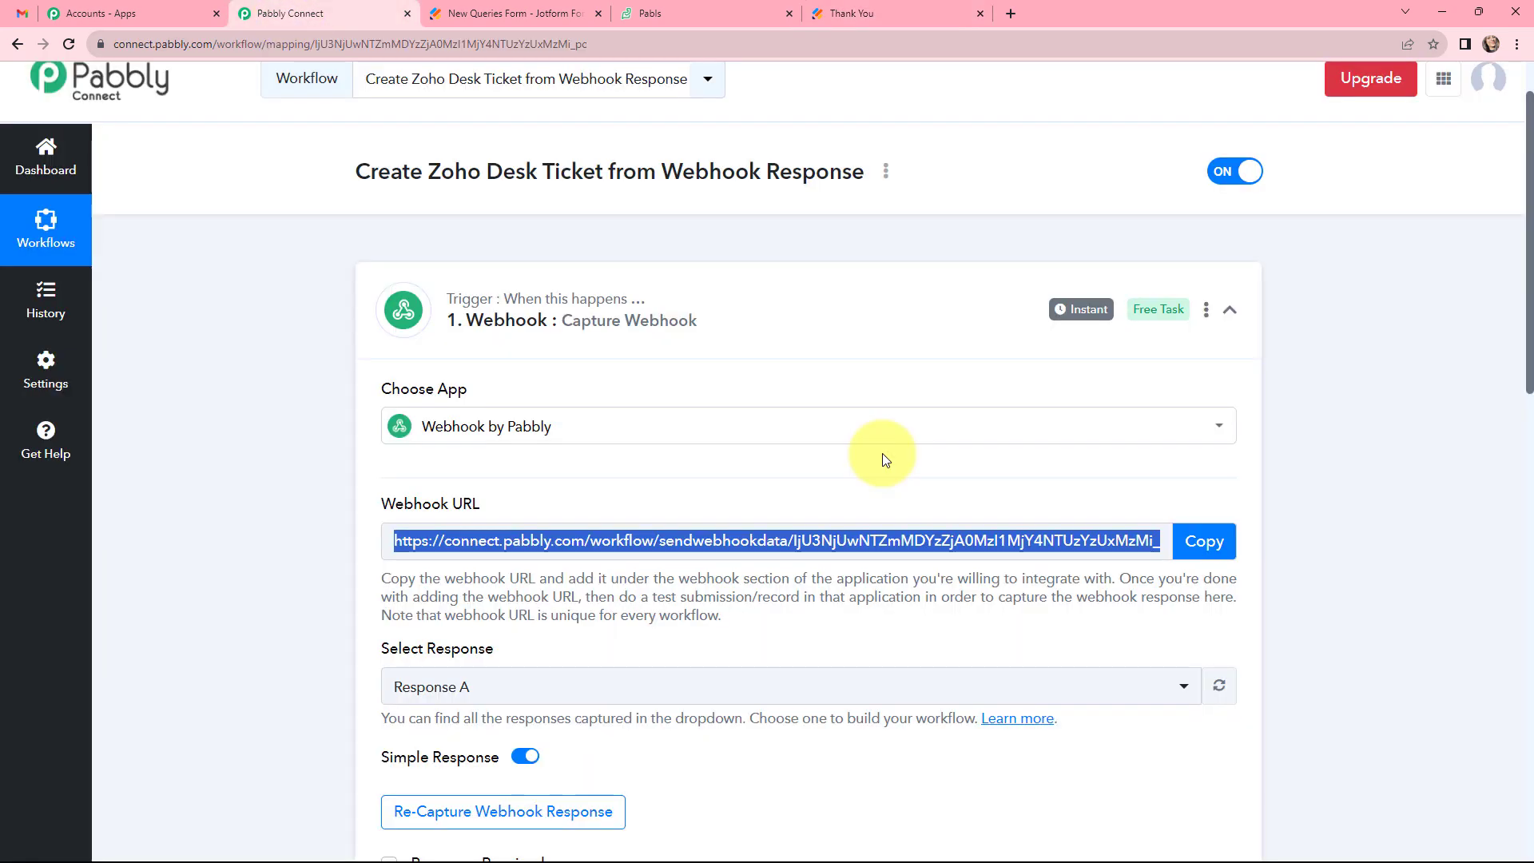
scroll(882, 457, down, 1)
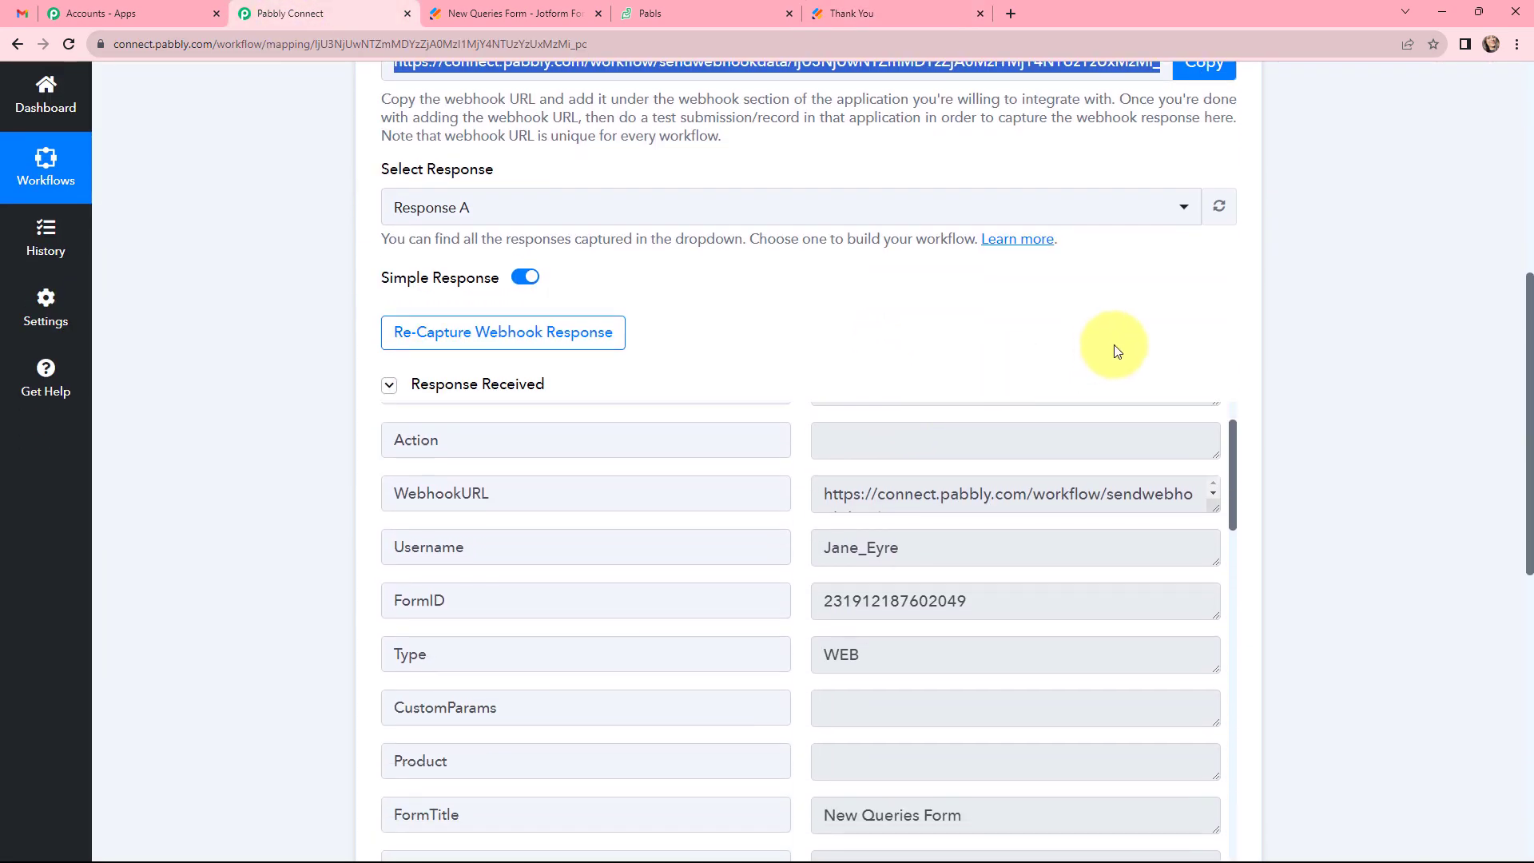
scroll(1113, 346, down, 1)
drag(1235, 382, 1227, 635)
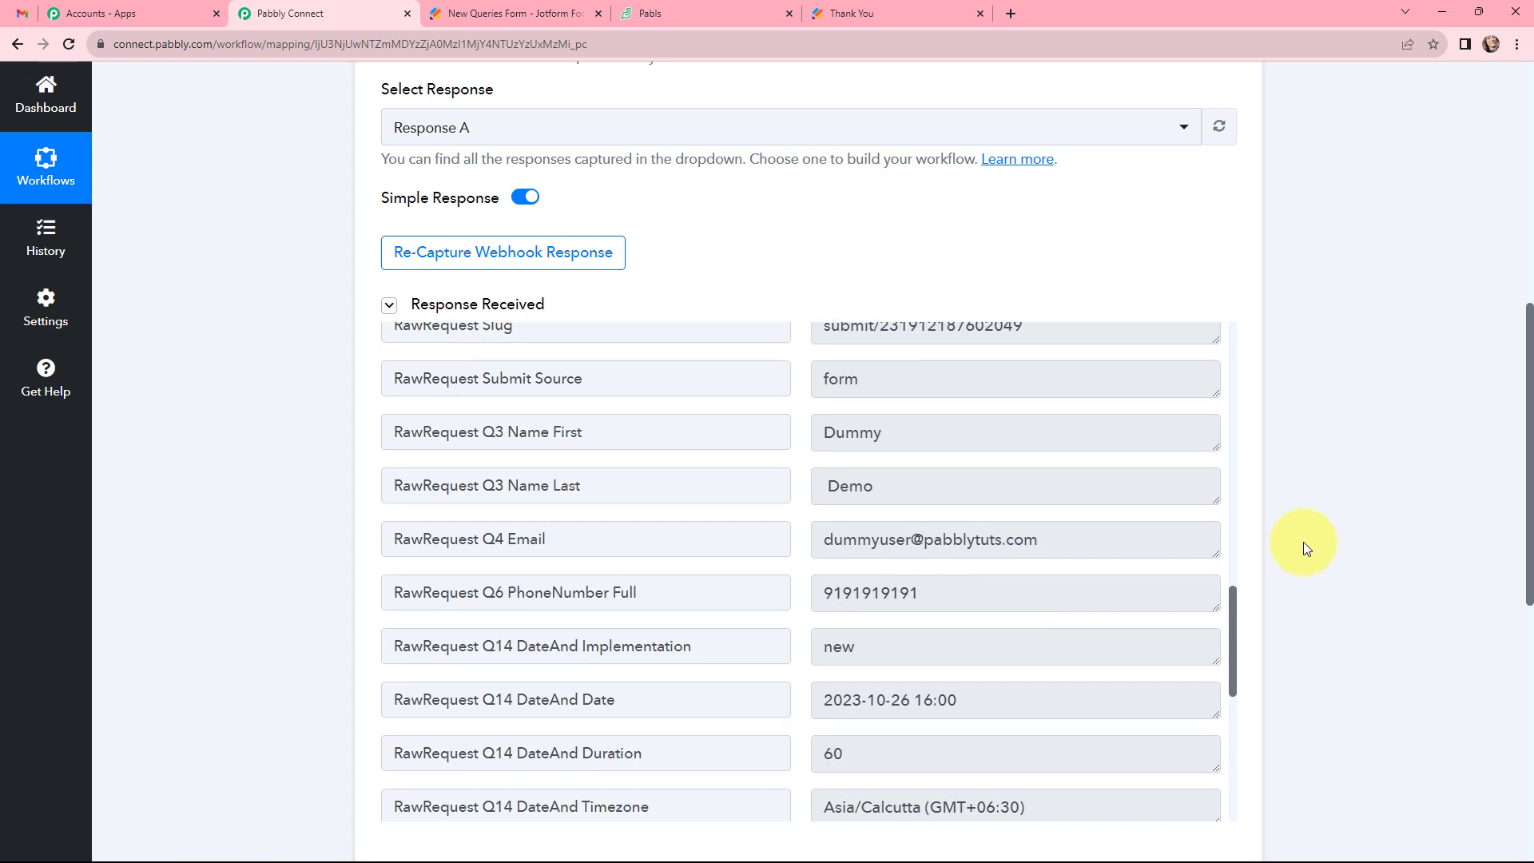
scroll(1307, 530, down, 2)
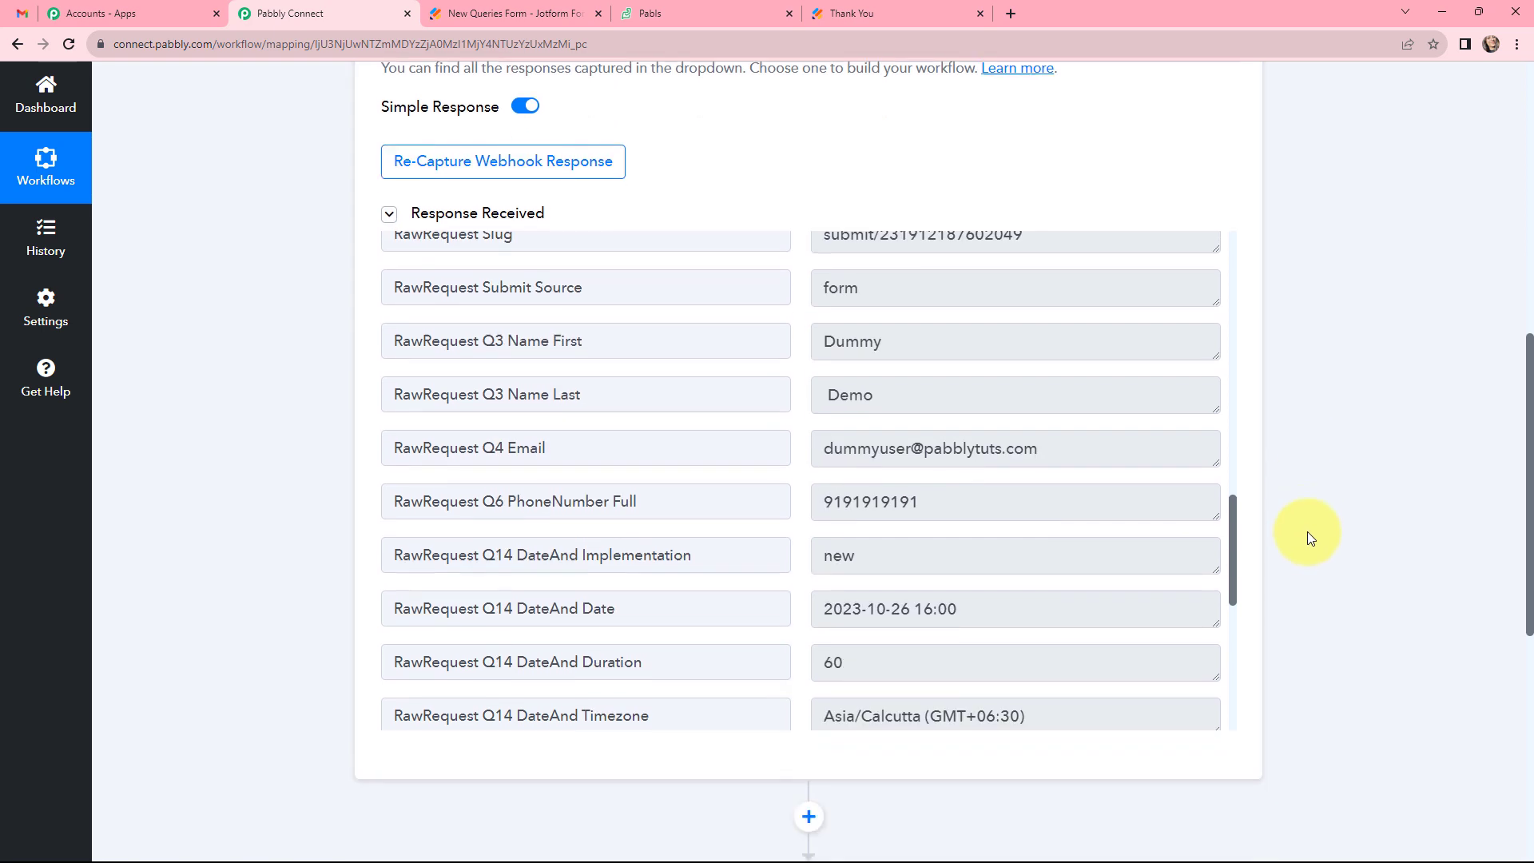
scroll(1229, 551, down, 1)
scroll(1226, 566, down, 6)
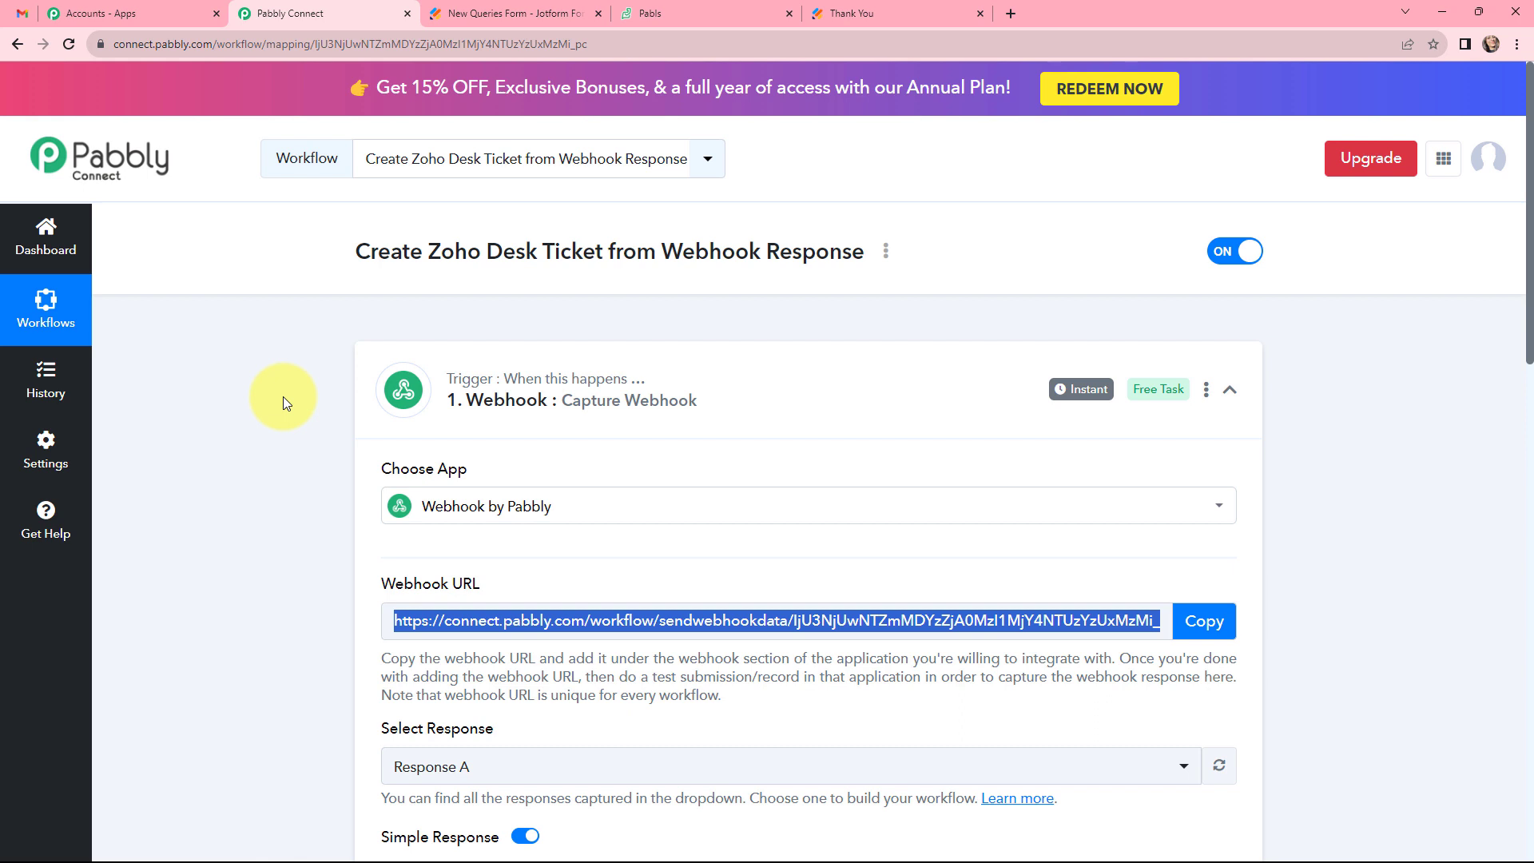
- Collapse the webhook trigger and set up the action step with the Zoho Desk app and the Find Contact event
mouse_move(1080, 397)
click(723, 372)
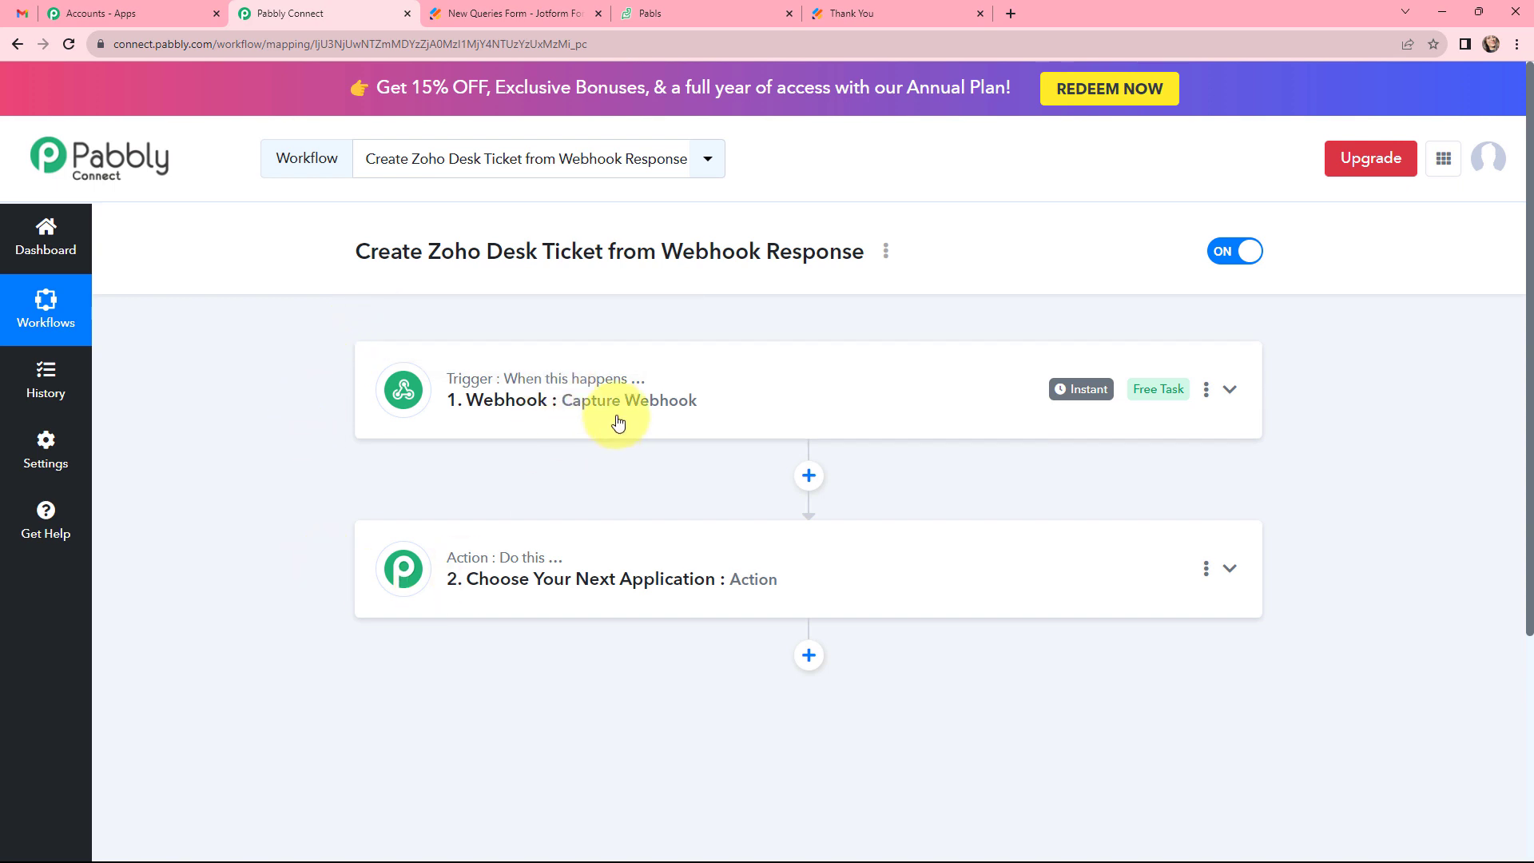
click(731, 550)
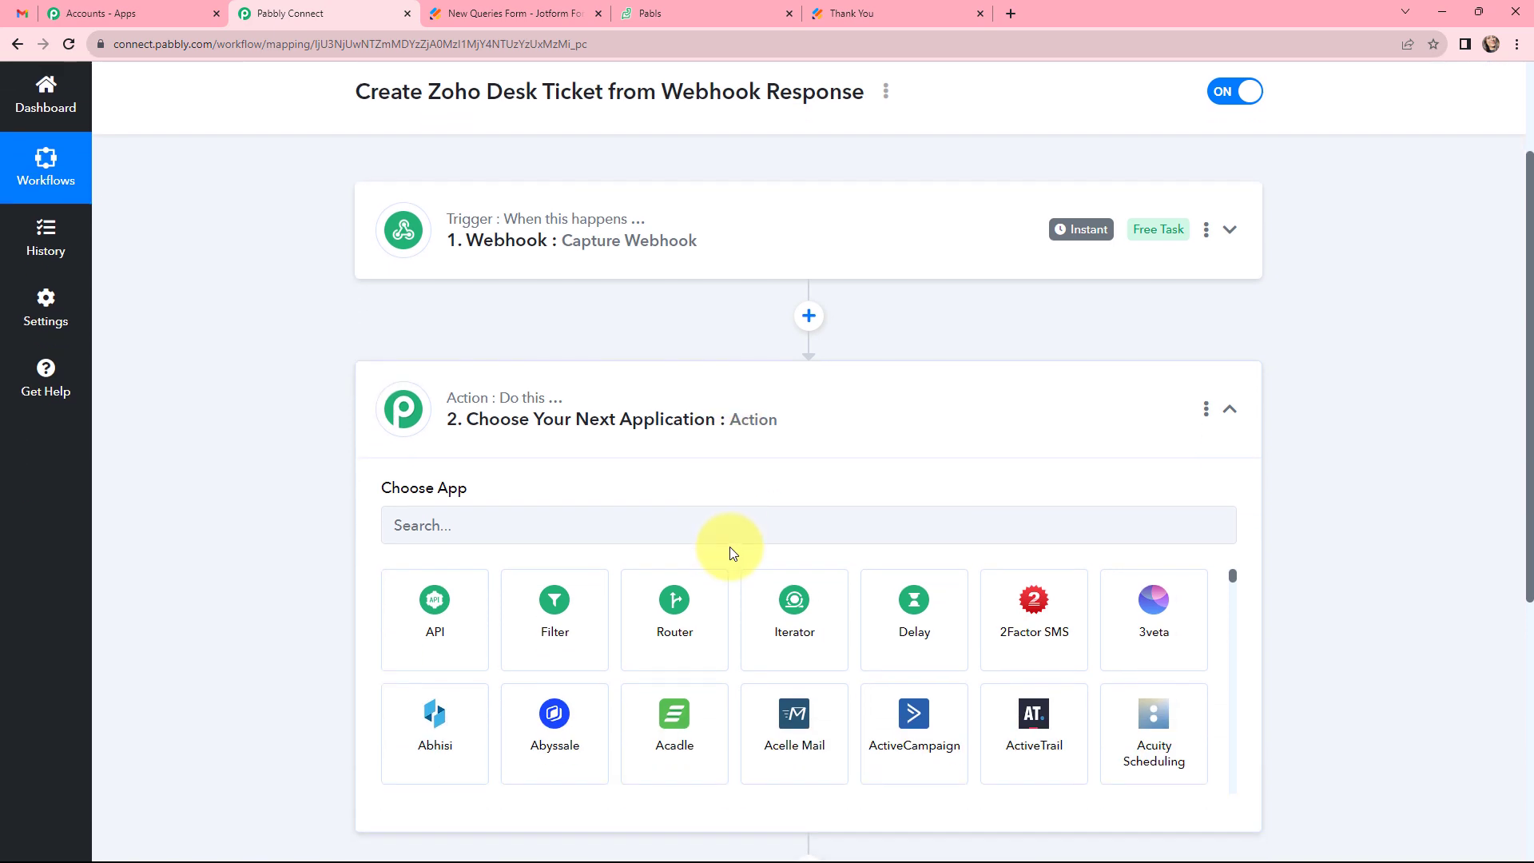
click(730, 536)
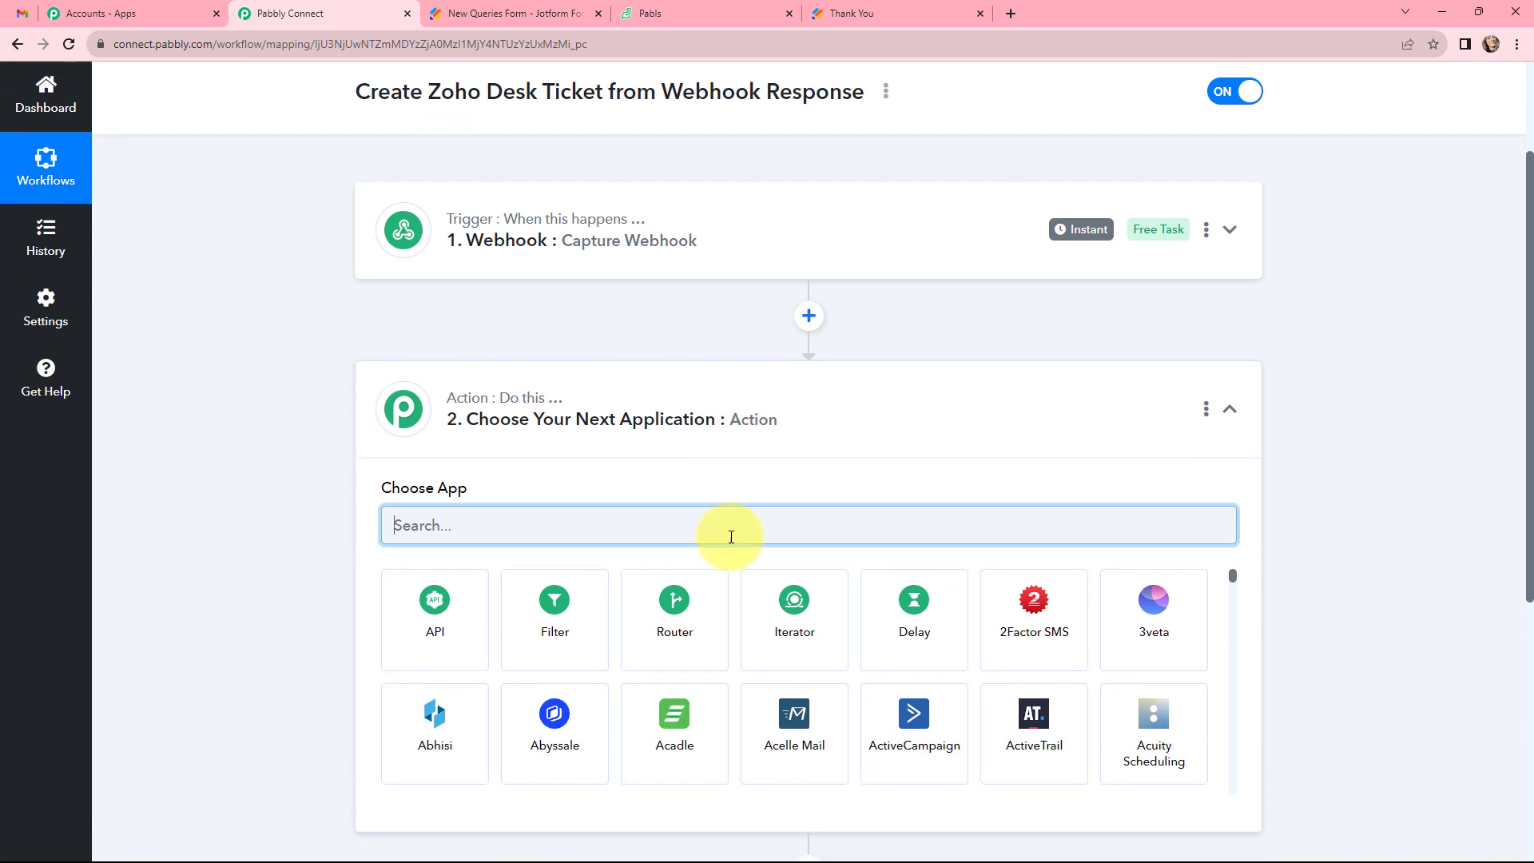
text(zoho)
click(1168, 612)
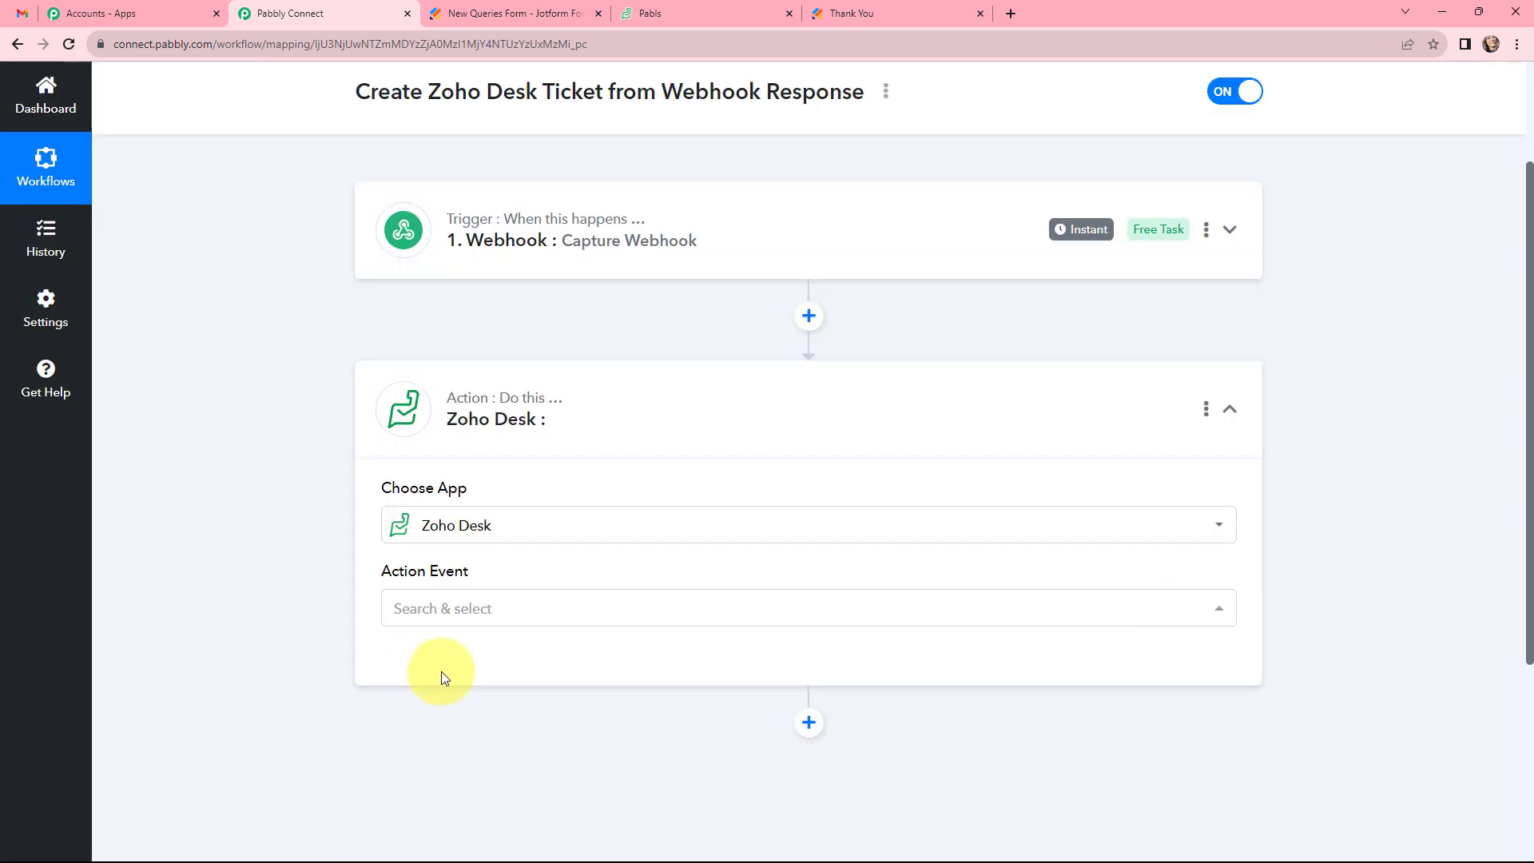
click(483, 614)
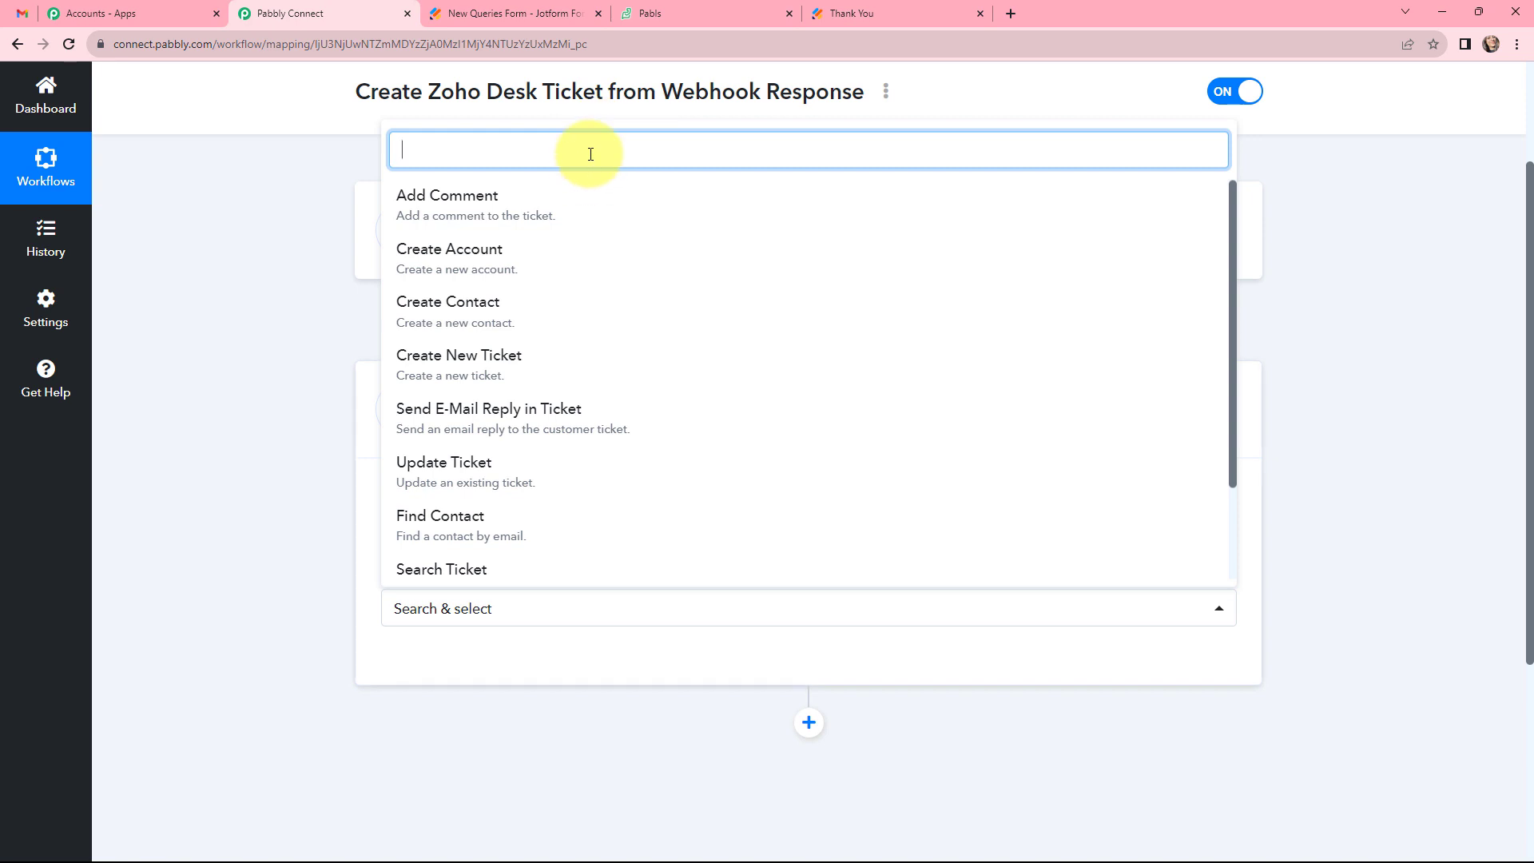
text(fin)
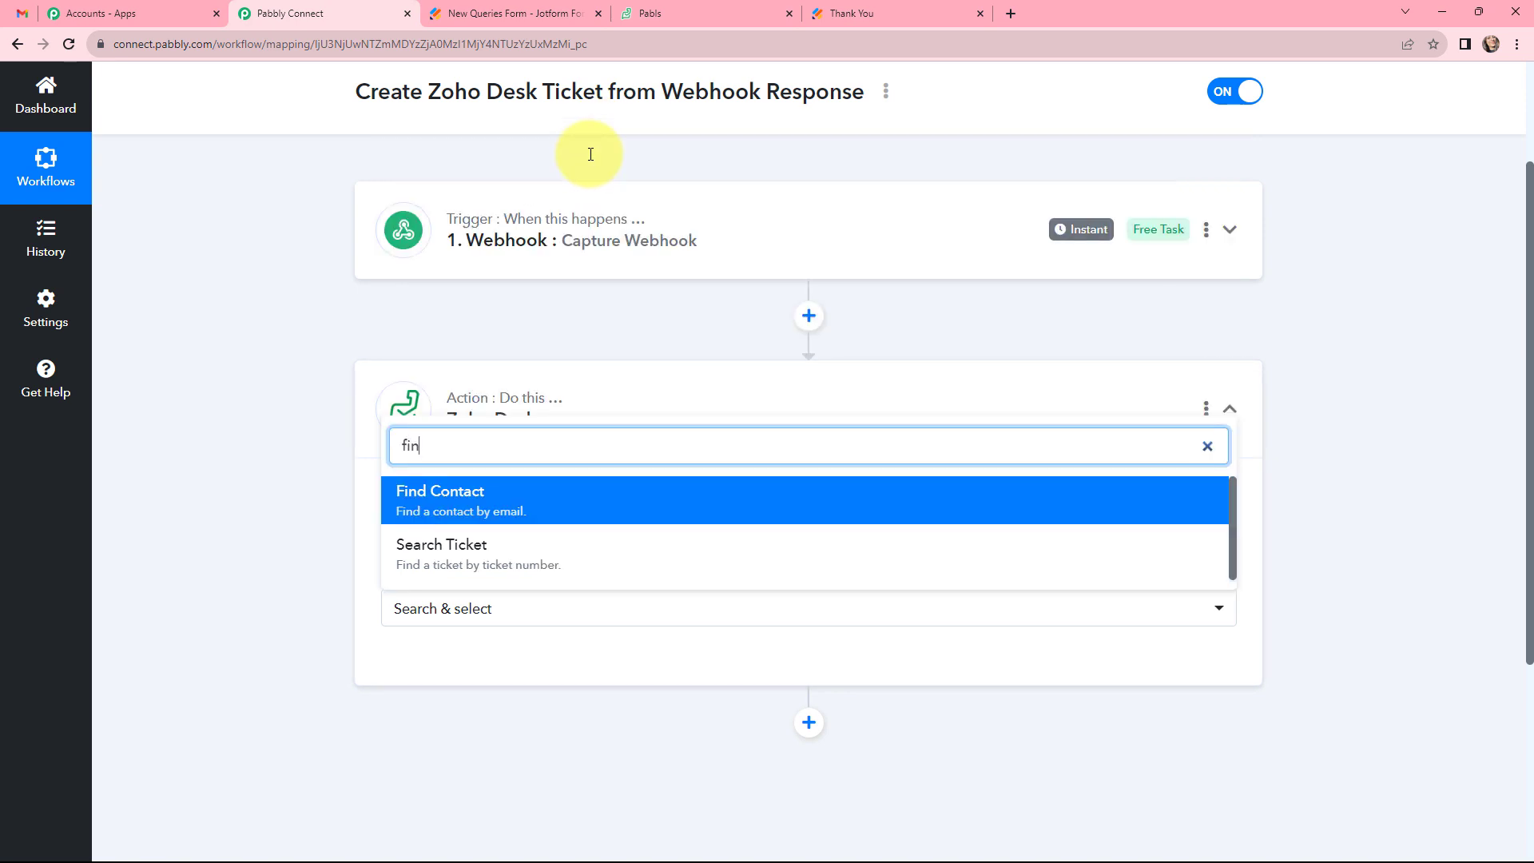
key(Return)
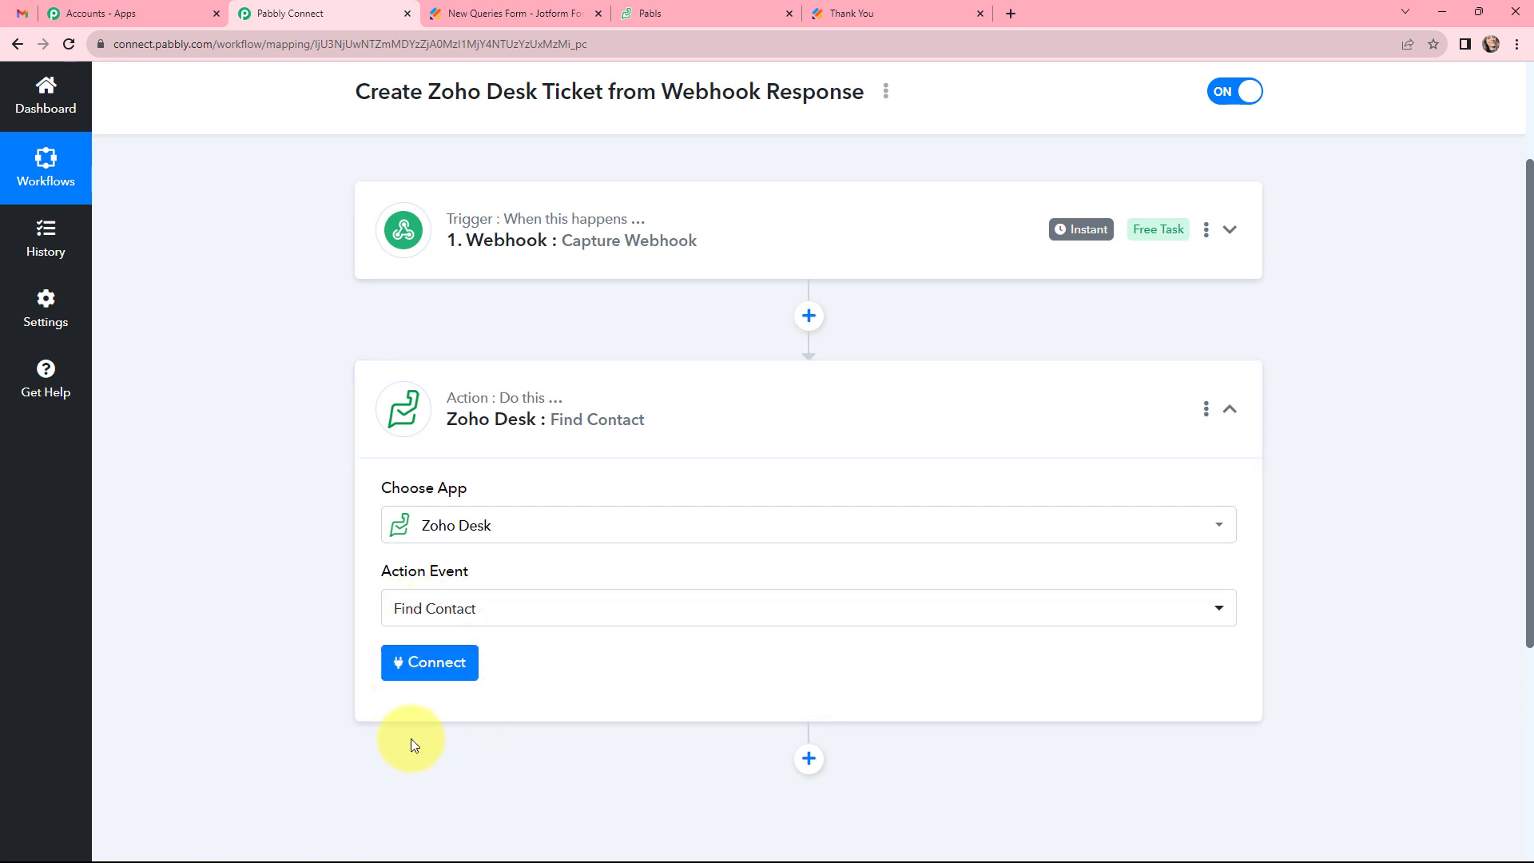
- Start adding a new Zoho Desk connection for the Find Contact action
click(426, 668)
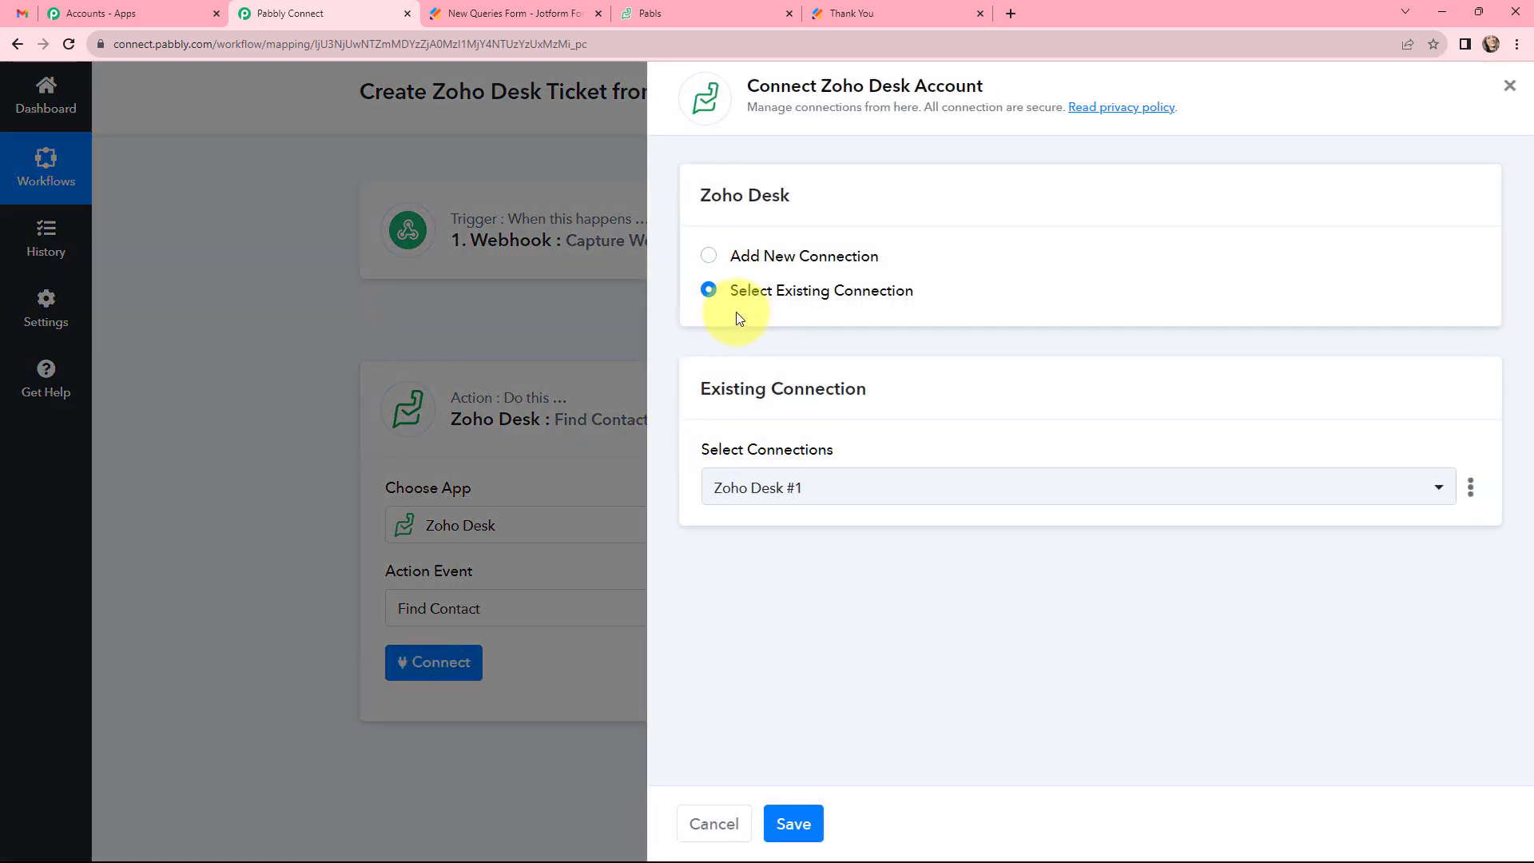
click(711, 257)
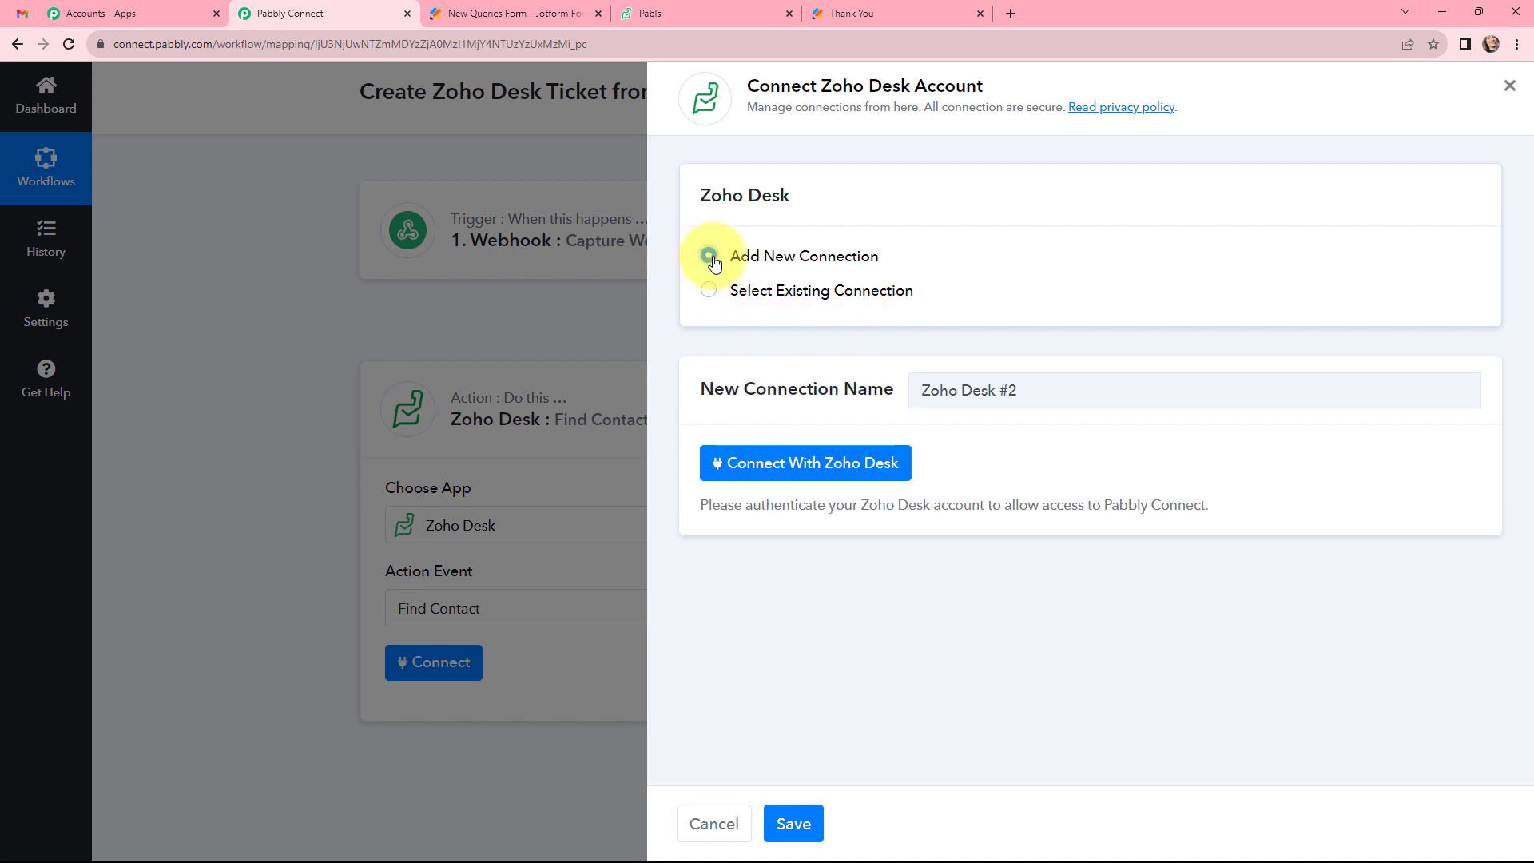
click(779, 467)
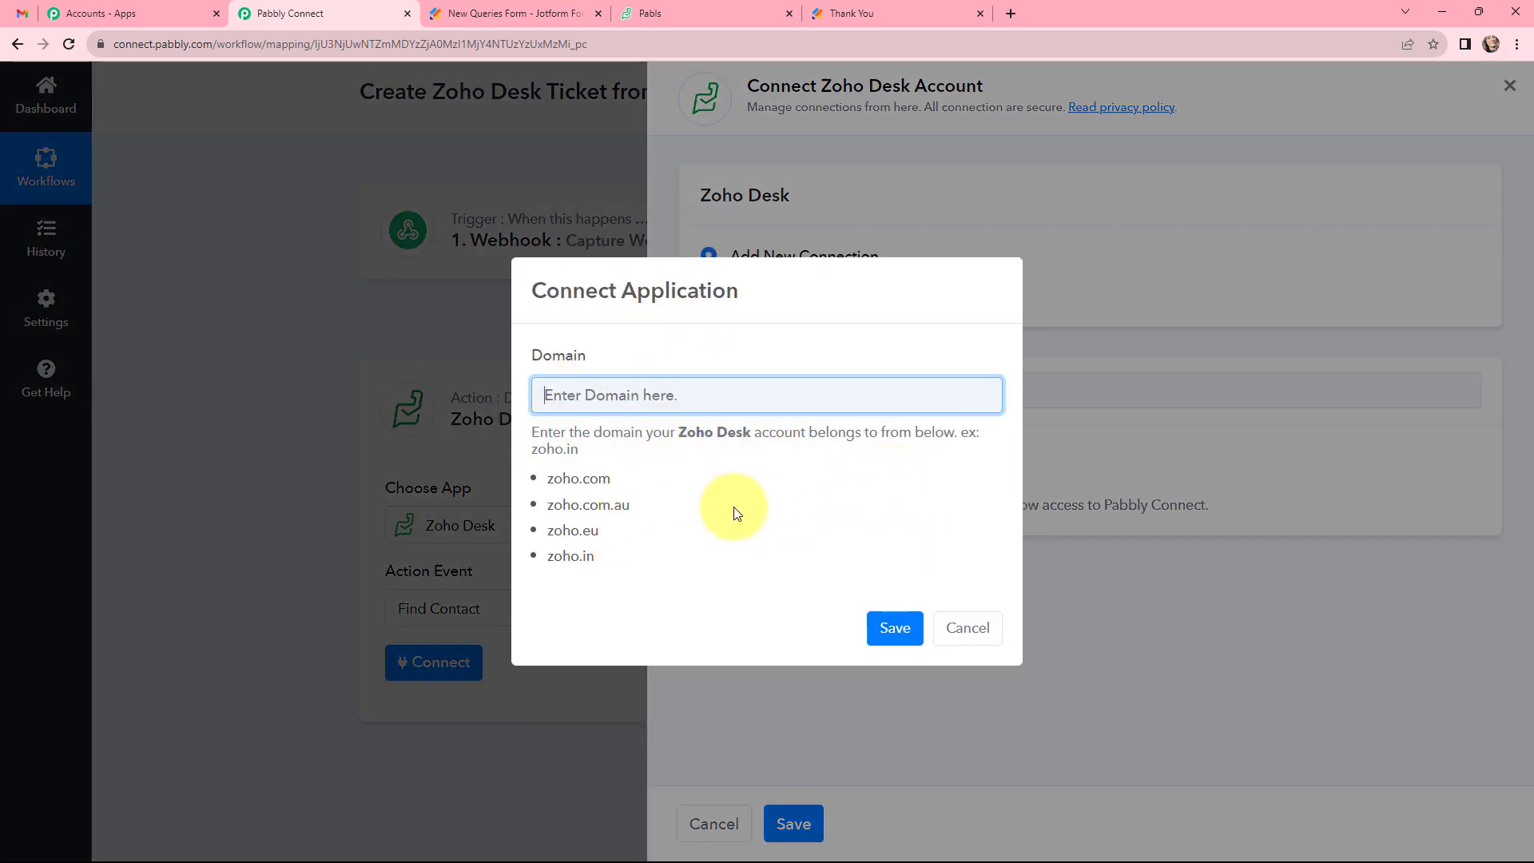
- Check the domain in the Zoho Desk web address and save the new connection with the domain zoho.in
click(673, 12)
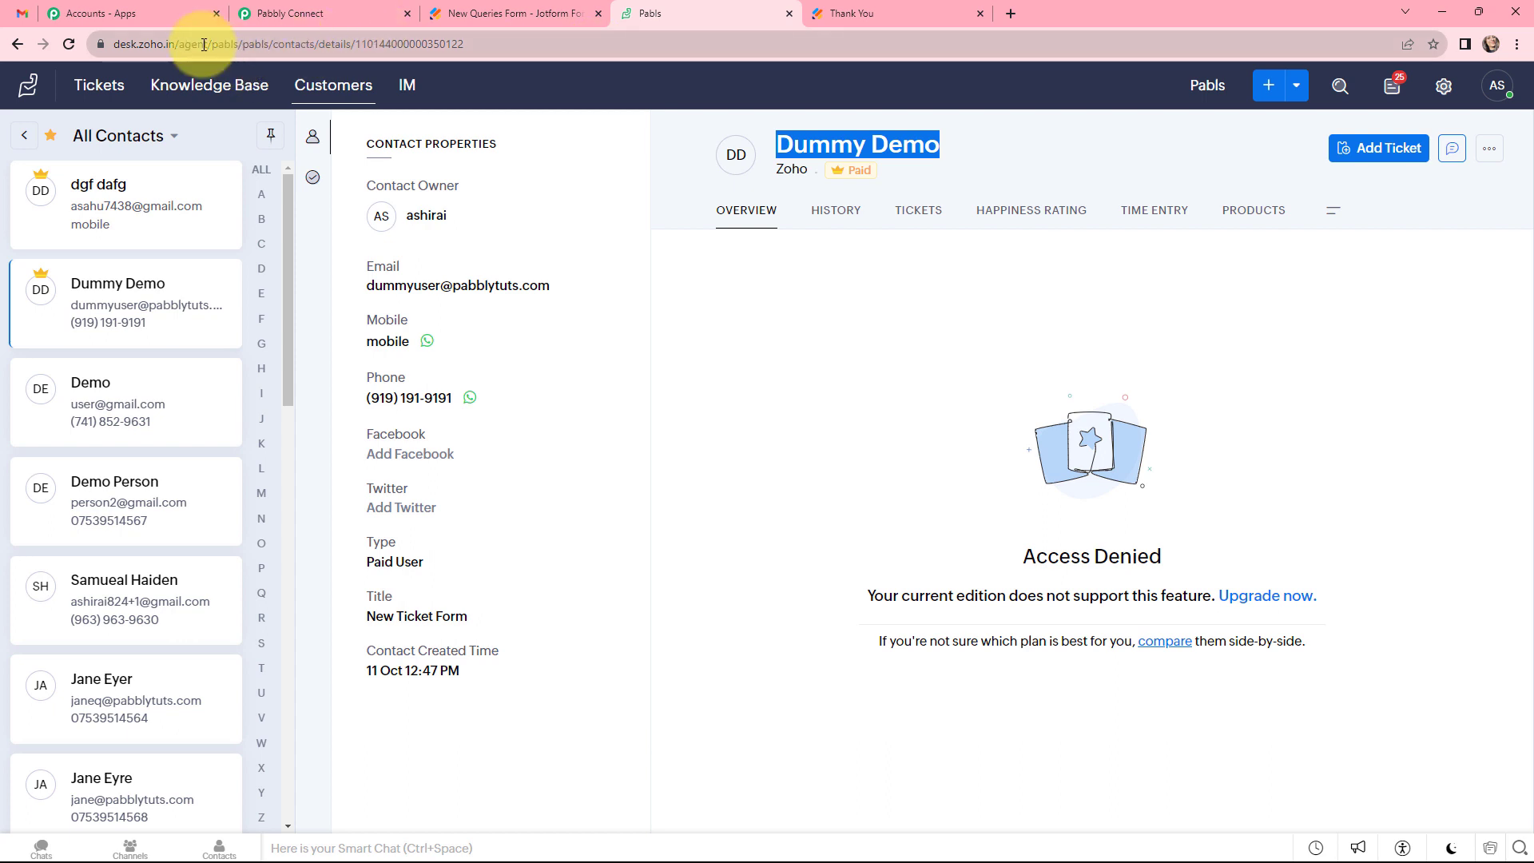
click(164, 43)
click(167, 42)
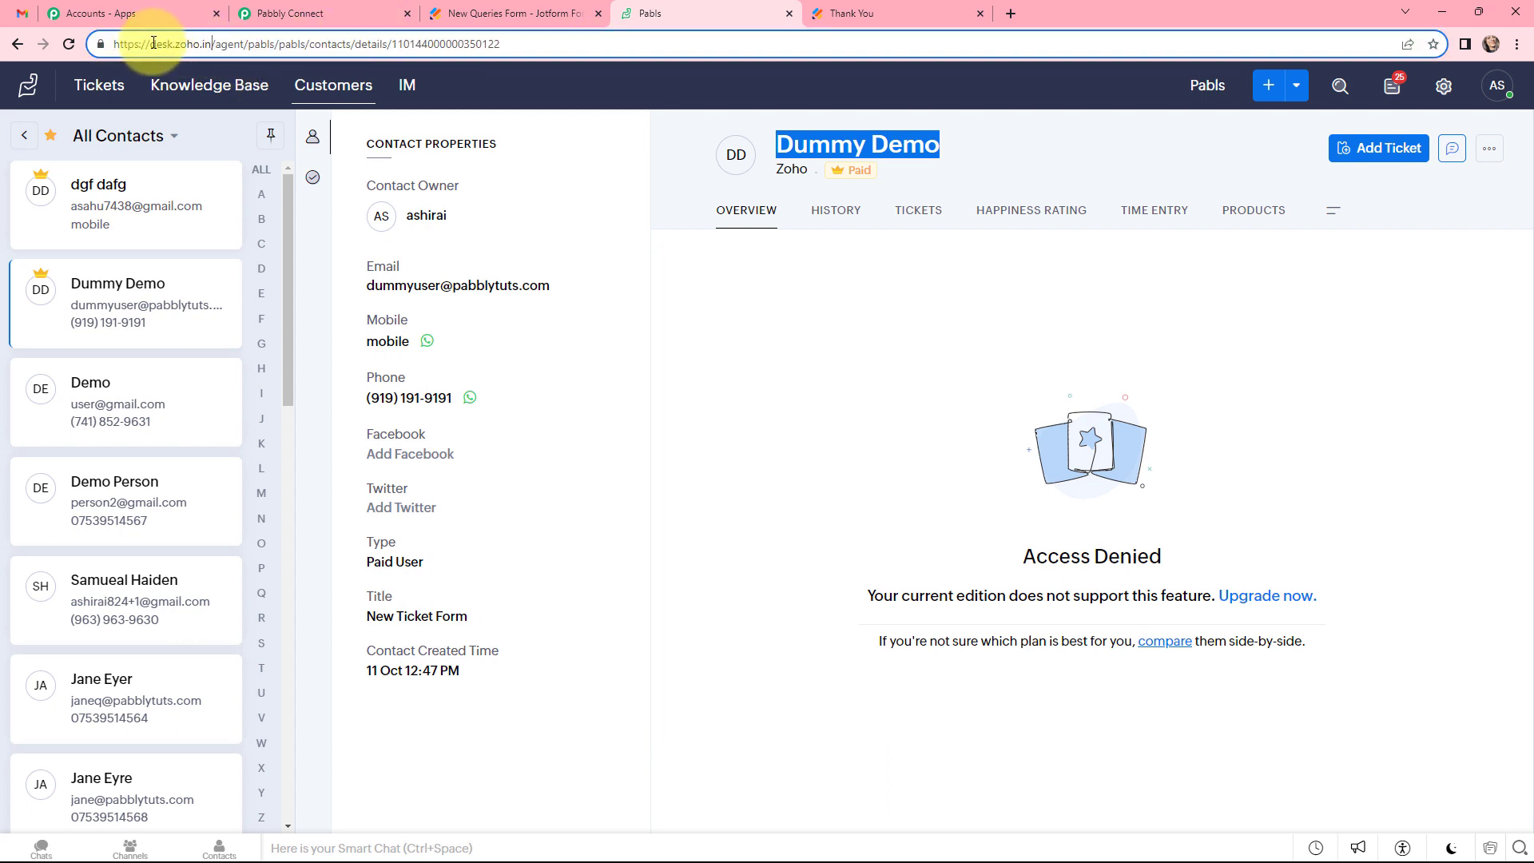
double_click(167, 42)
click(332, 7)
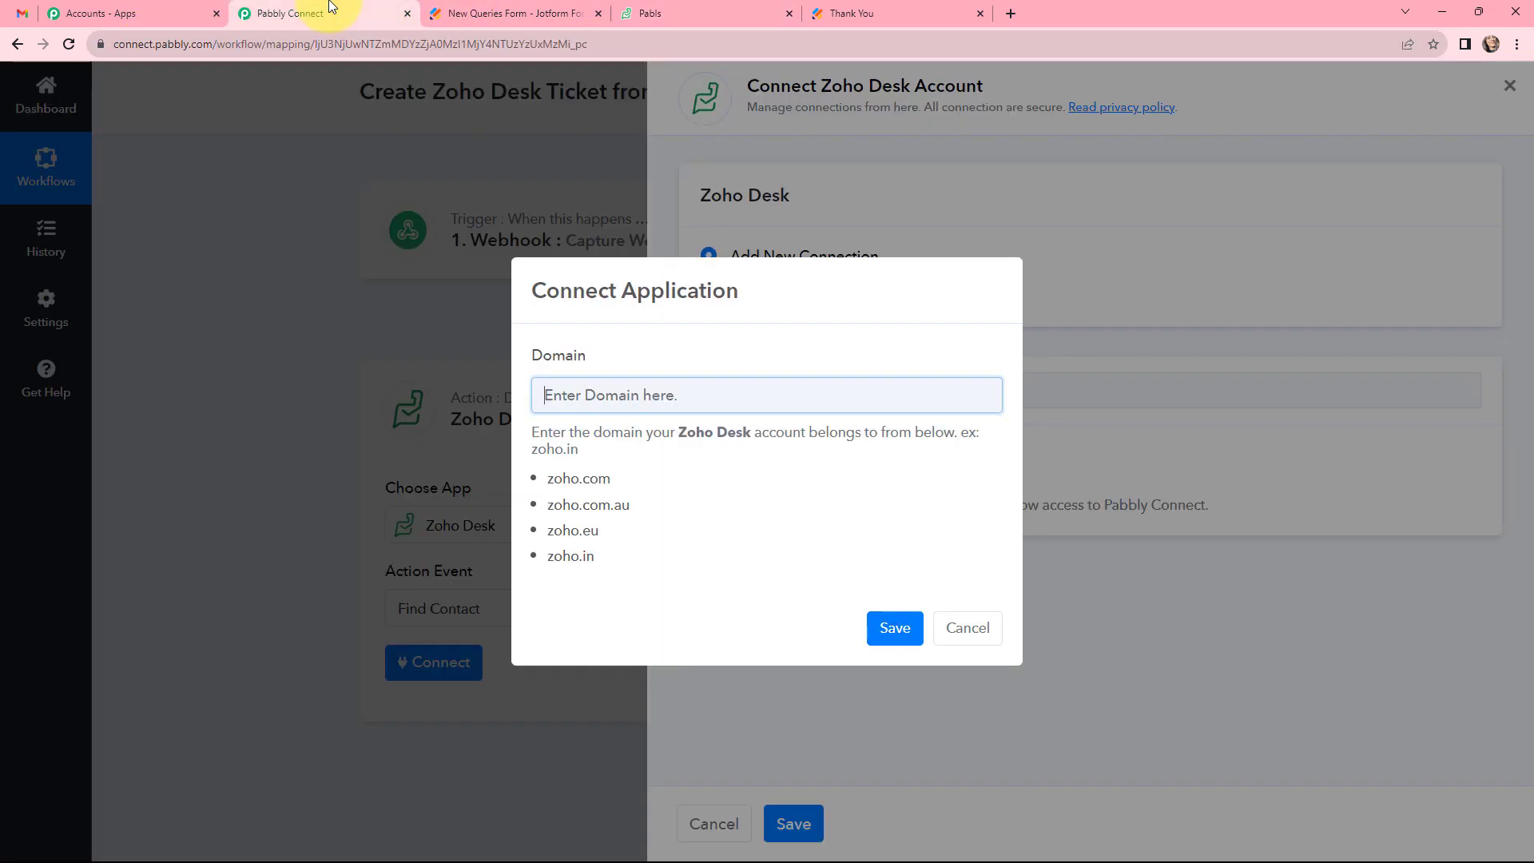
drag(616, 557, 550, 560)
key(ctrl+c)
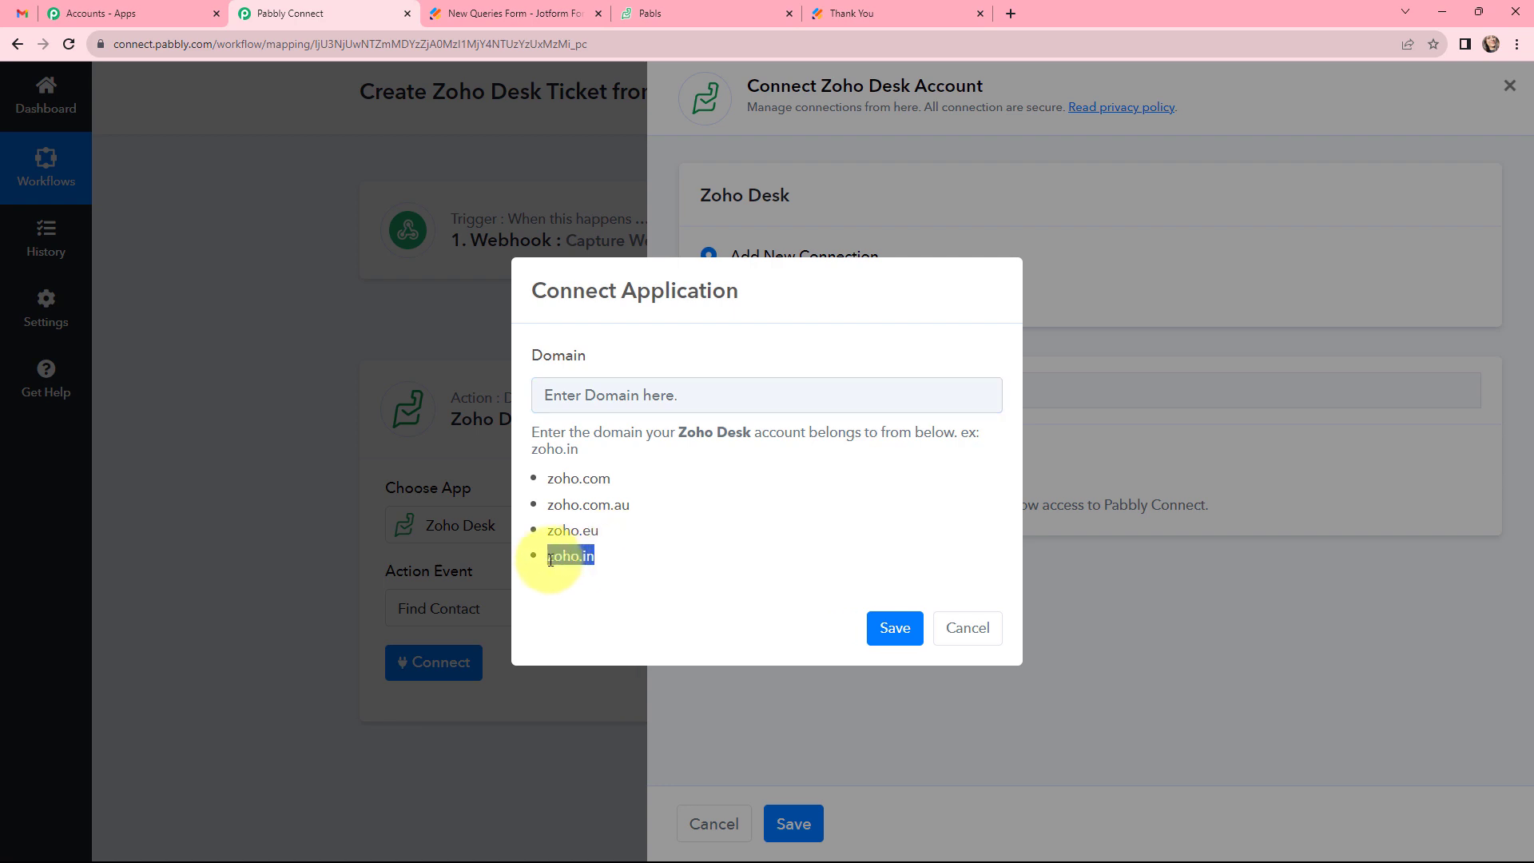
click(686, 397)
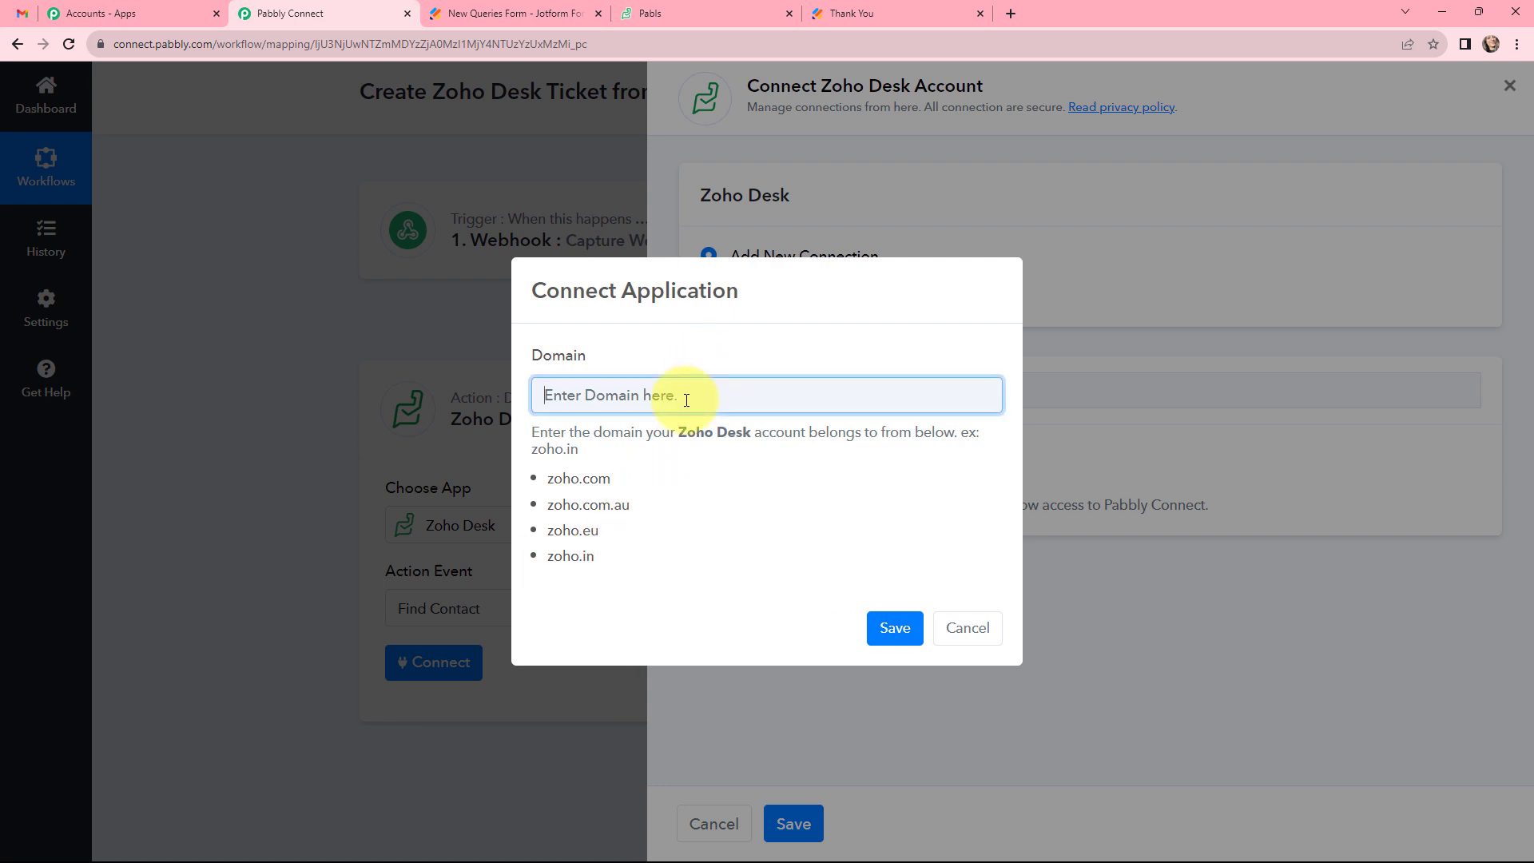
key(ctrl+v)
click(891, 627)
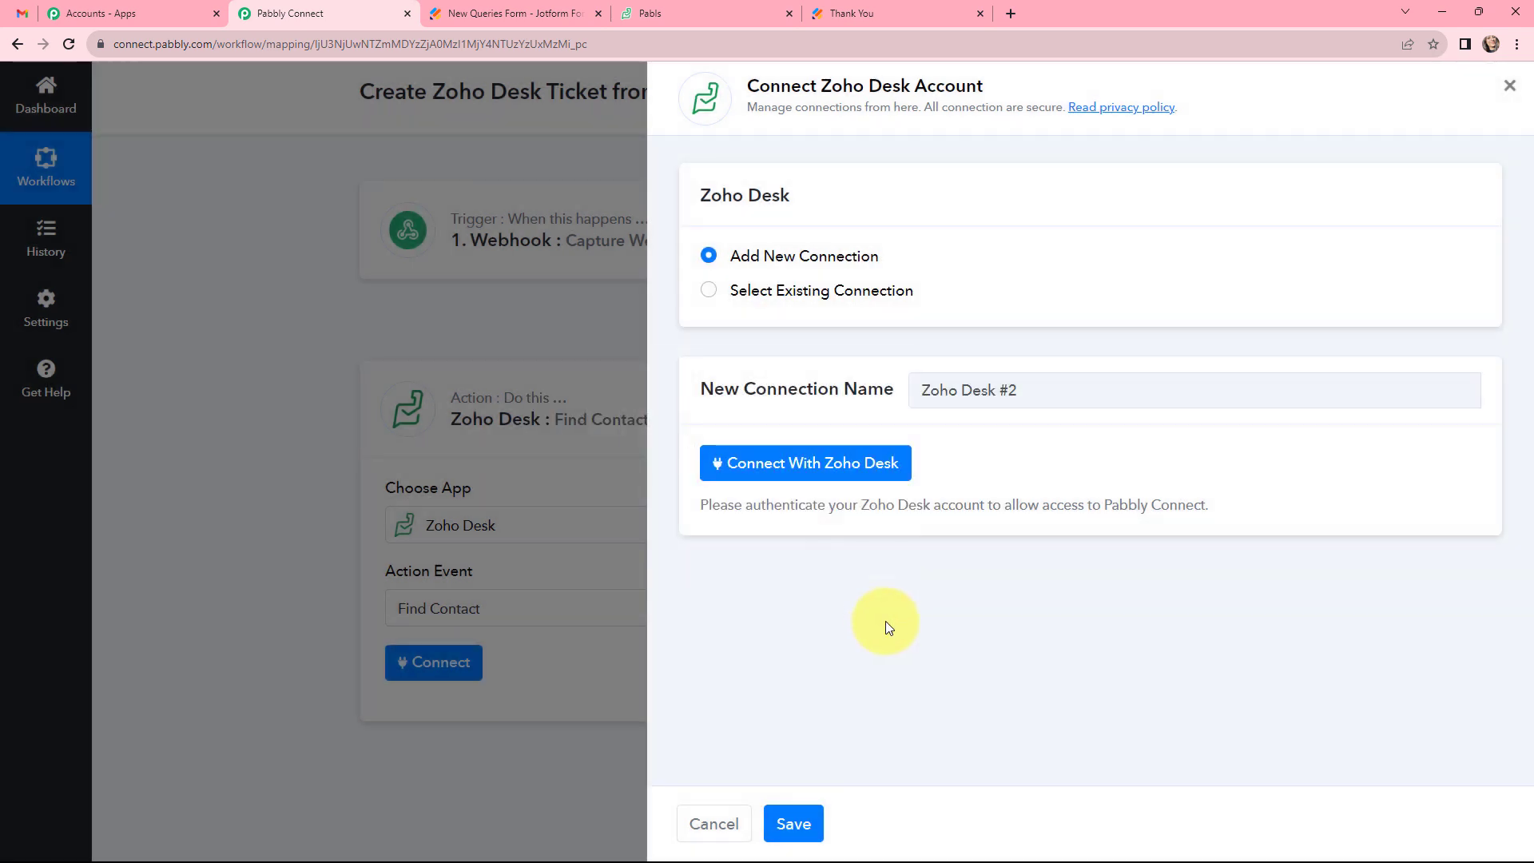
click(793, 824)
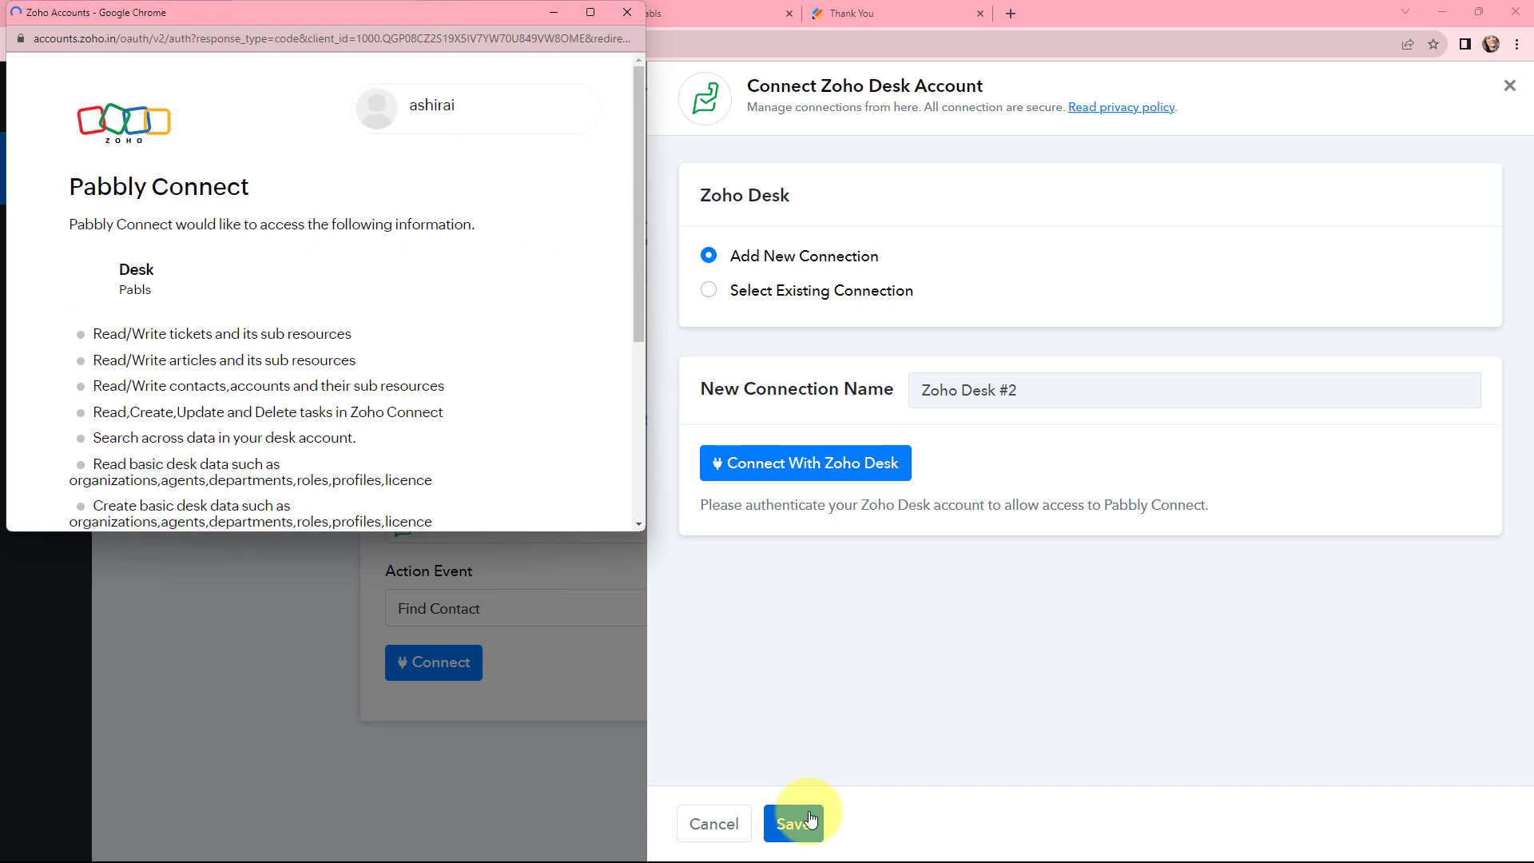
- Accept Pabbly Connect's request to access the Zoho Desk account data
scroll(417, 288, down, 4)
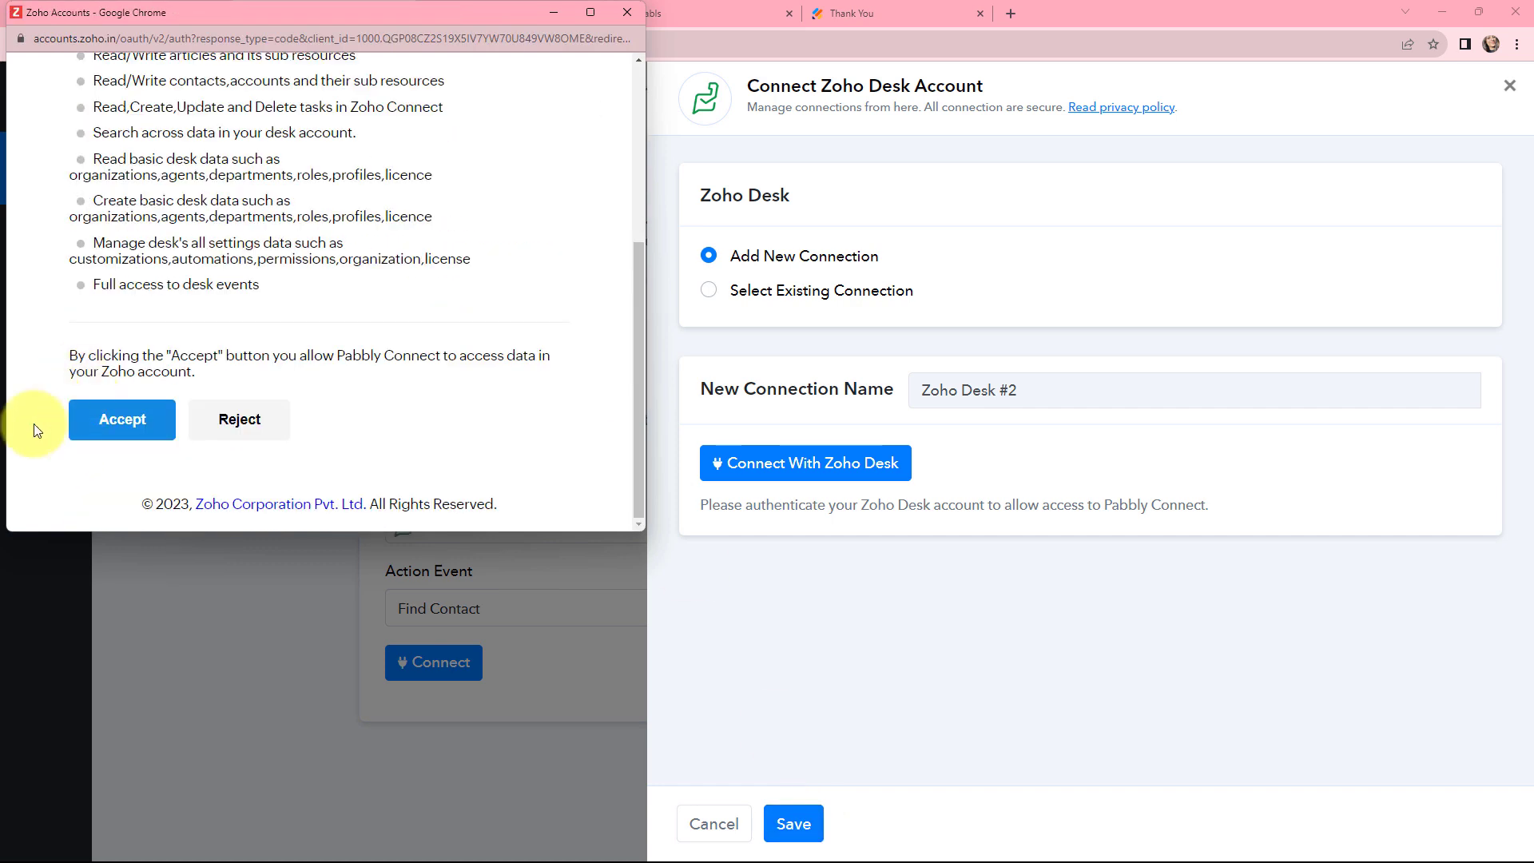
click(120, 429)
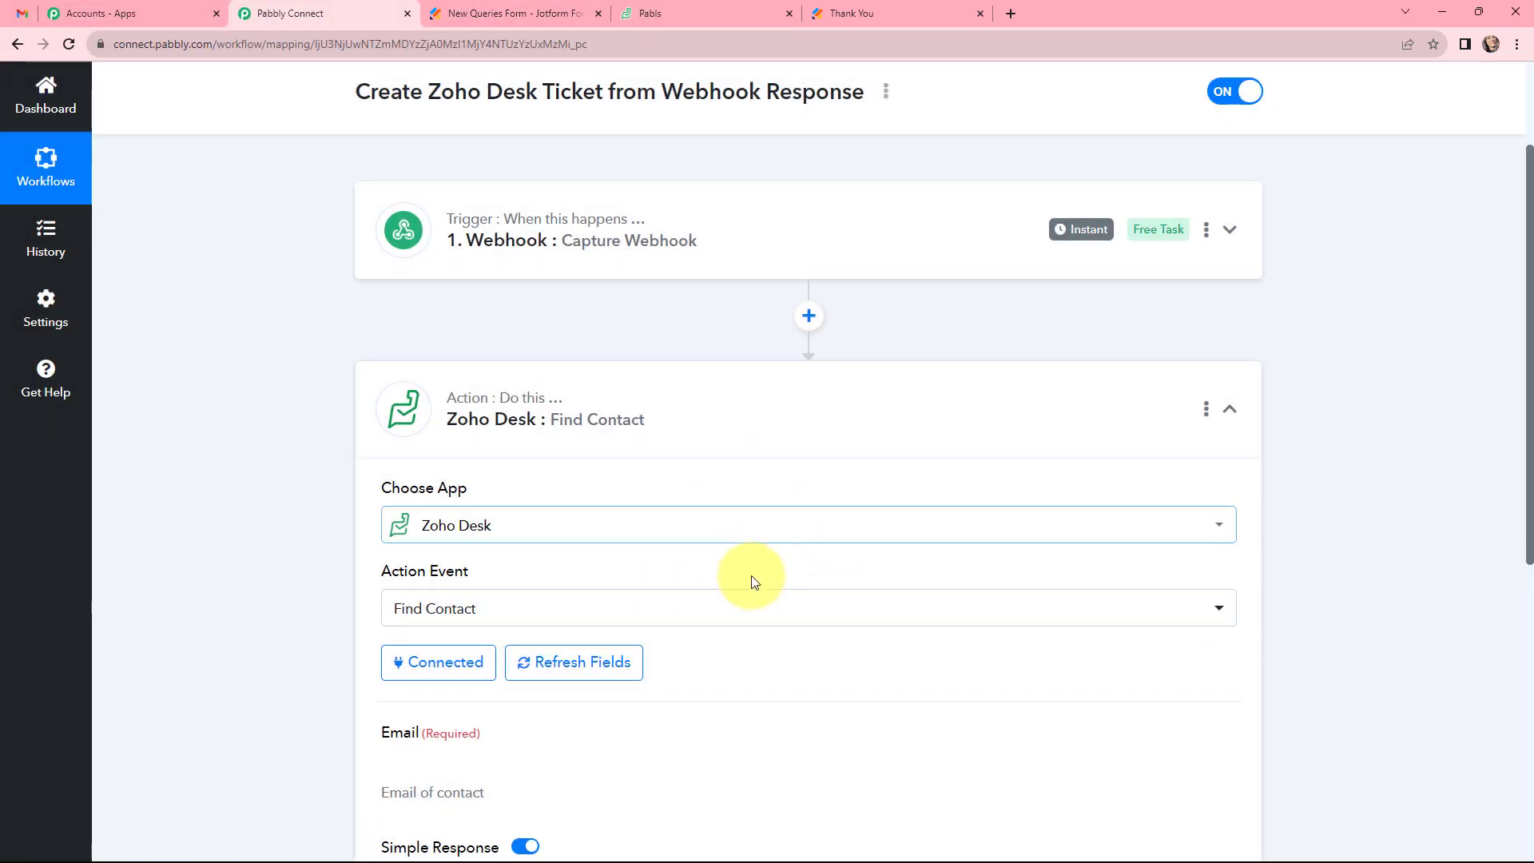
- Map the Find Contact action's Email field to the webhook's RawRequest Q4 Email value
scroll(751, 577, down, 1)
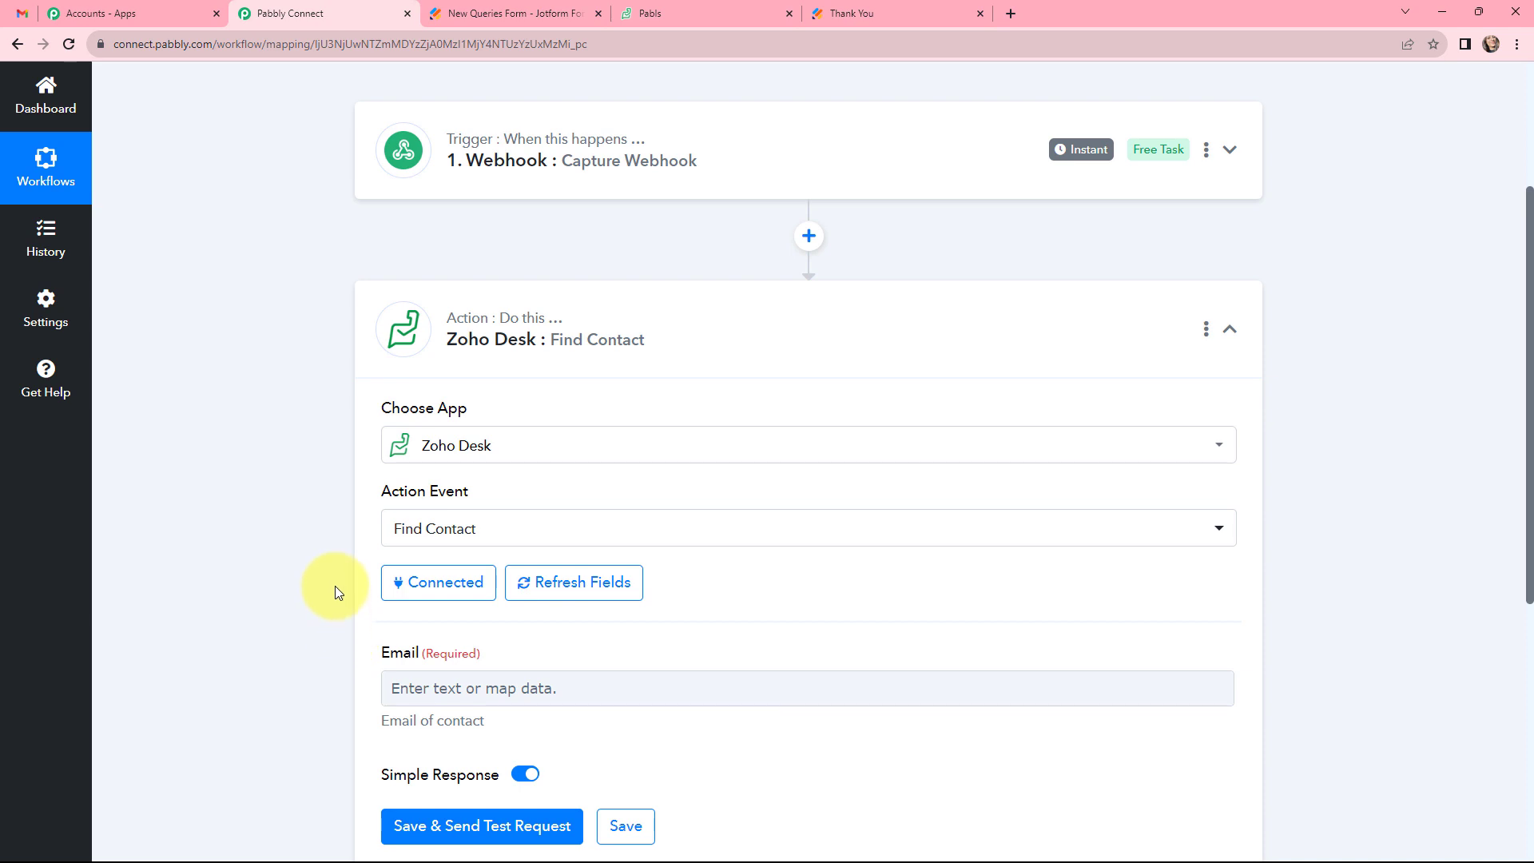
scroll(334, 586, down, 1)
click(538, 616)
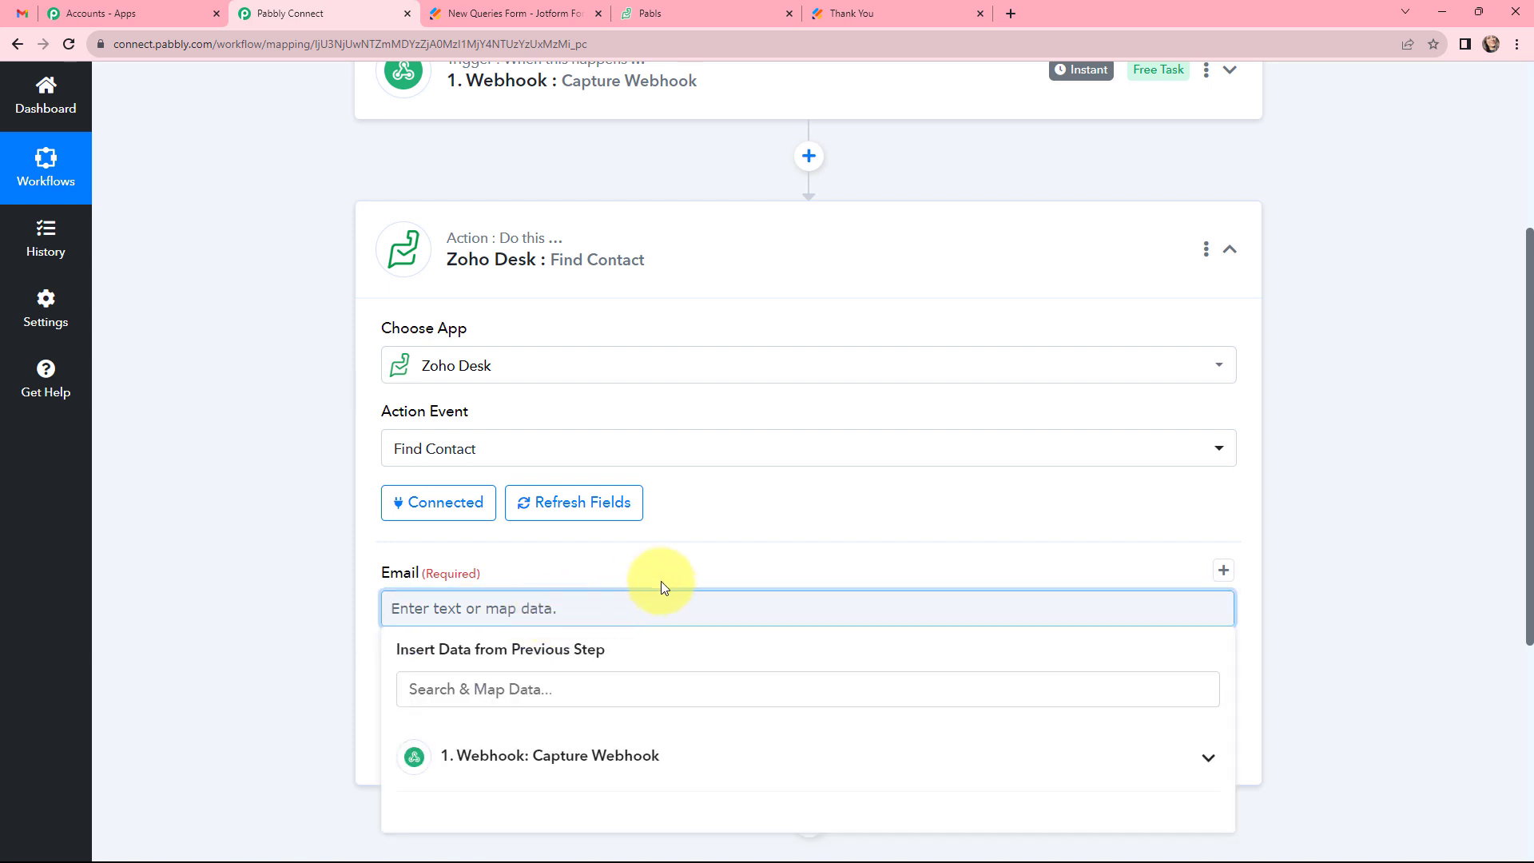
scroll(665, 577, down, 1)
click(611, 671)
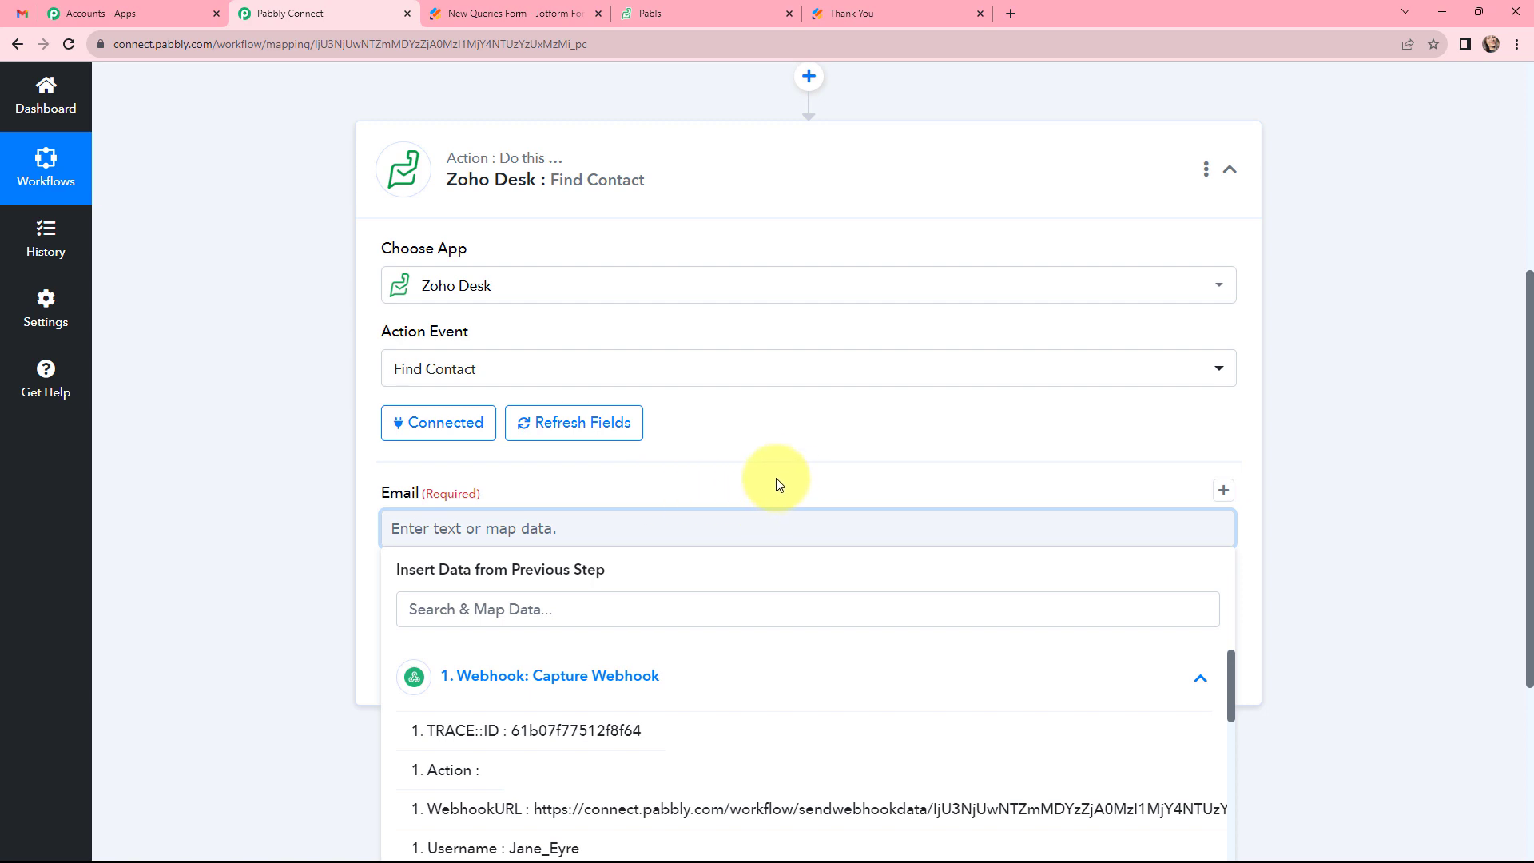
scroll(779, 480, down, 4)
scroll(711, 575, down, 8)
scroll(714, 581, down, 2)
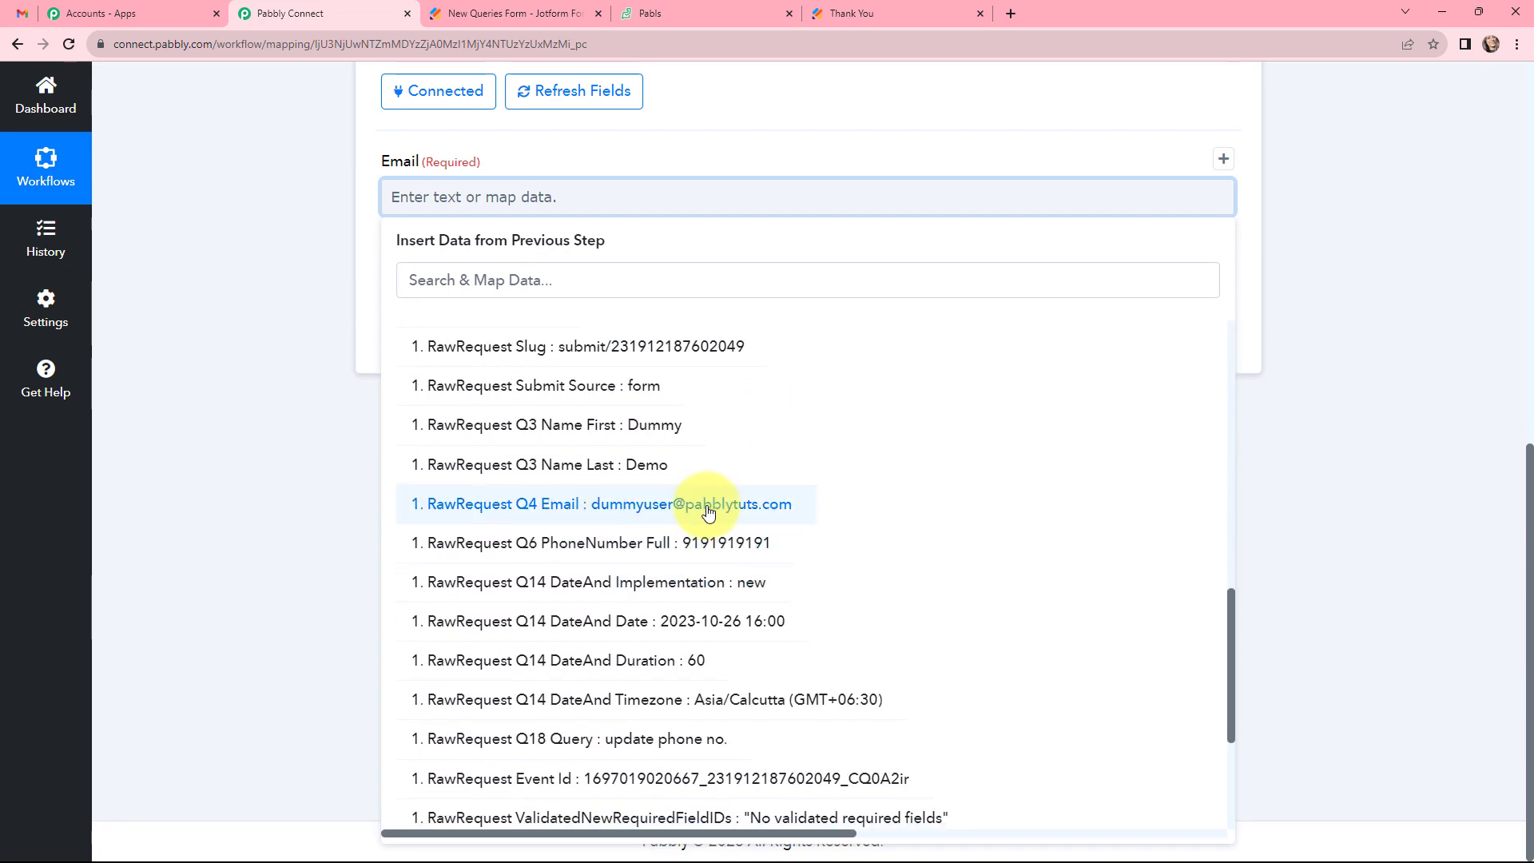
click(702, 503)
click(248, 449)
scroll(382, 479, up, 1)
scroll(382, 480, up, 4)
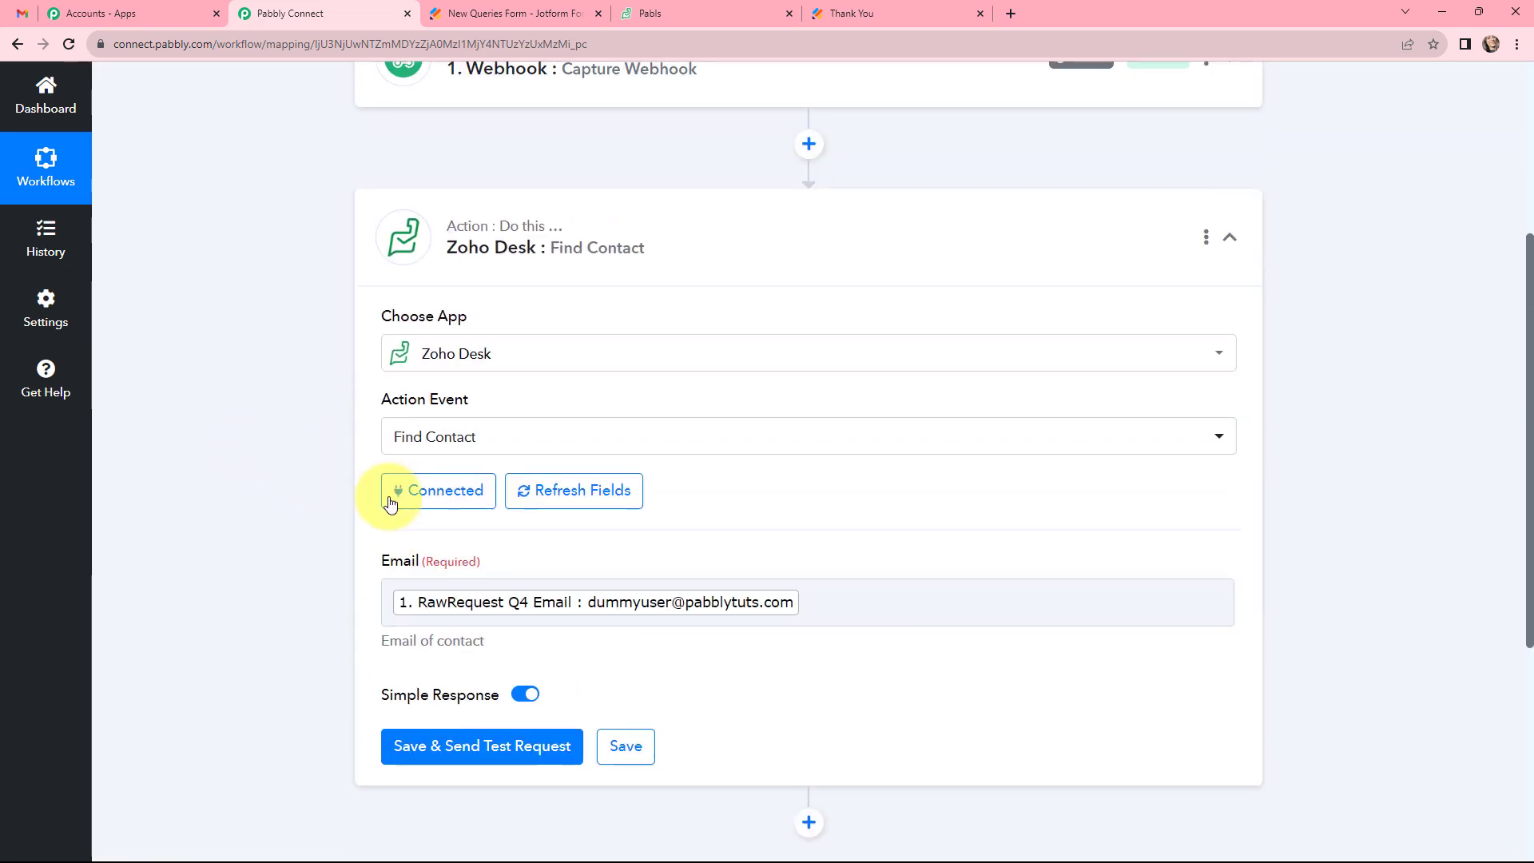
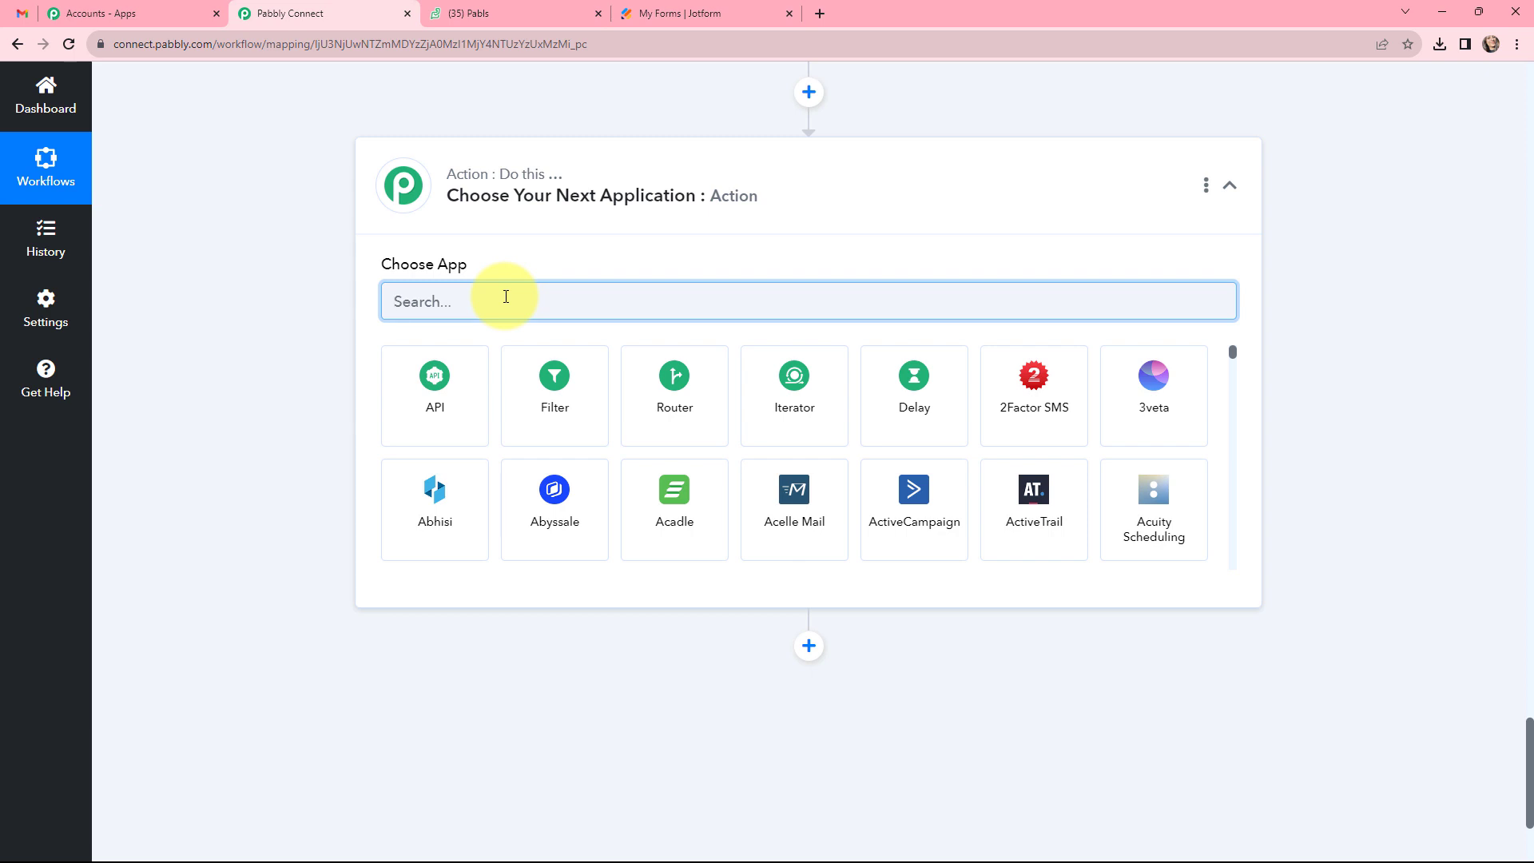
- Set up the new action step as a Filter with the condition that Find Contact's Data 0 Id Exists
click(558, 389)
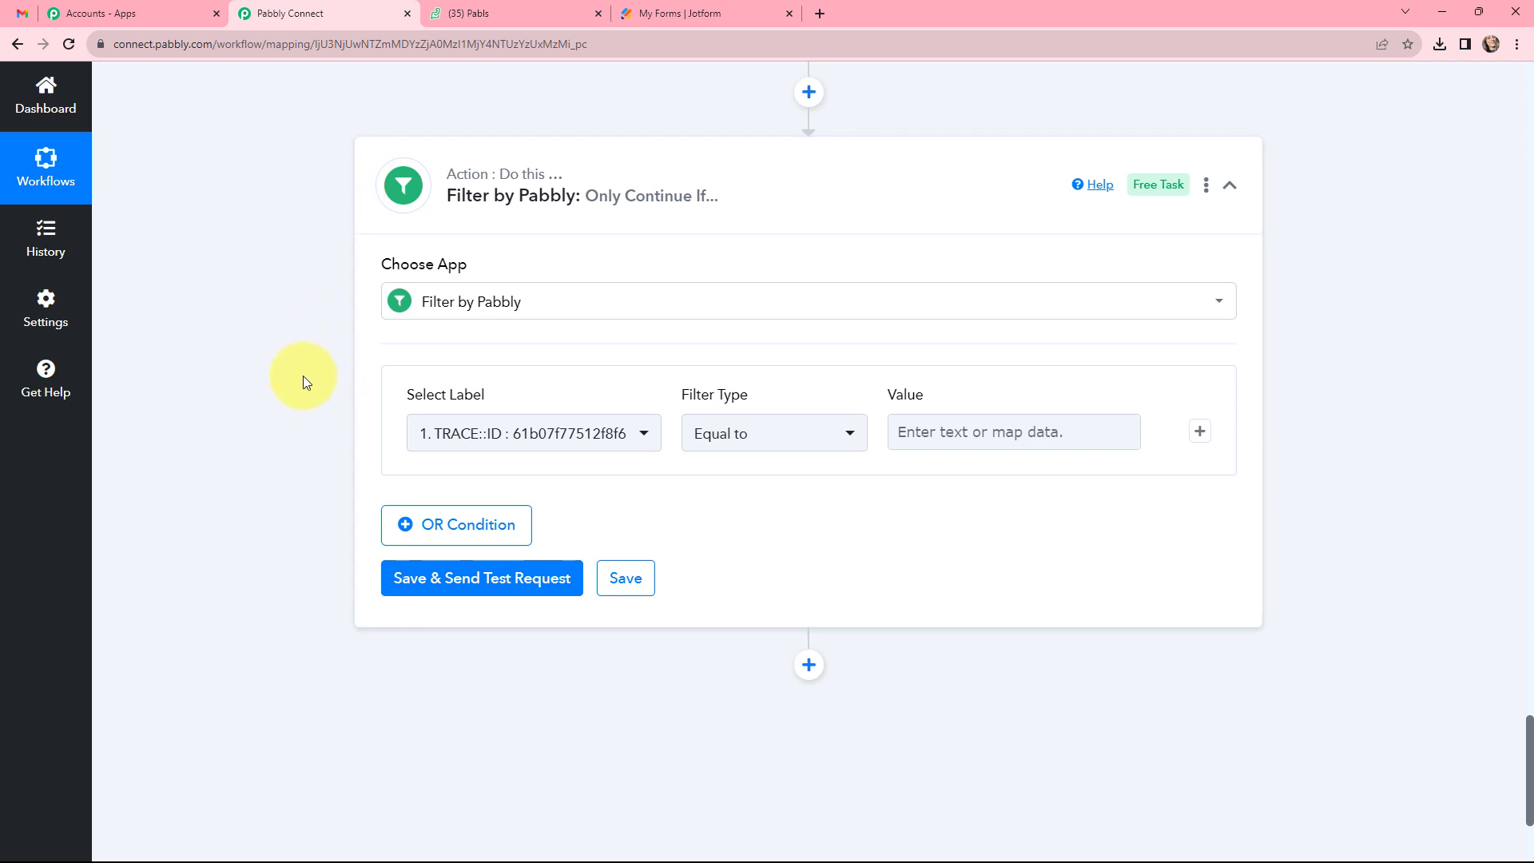
click(547, 434)
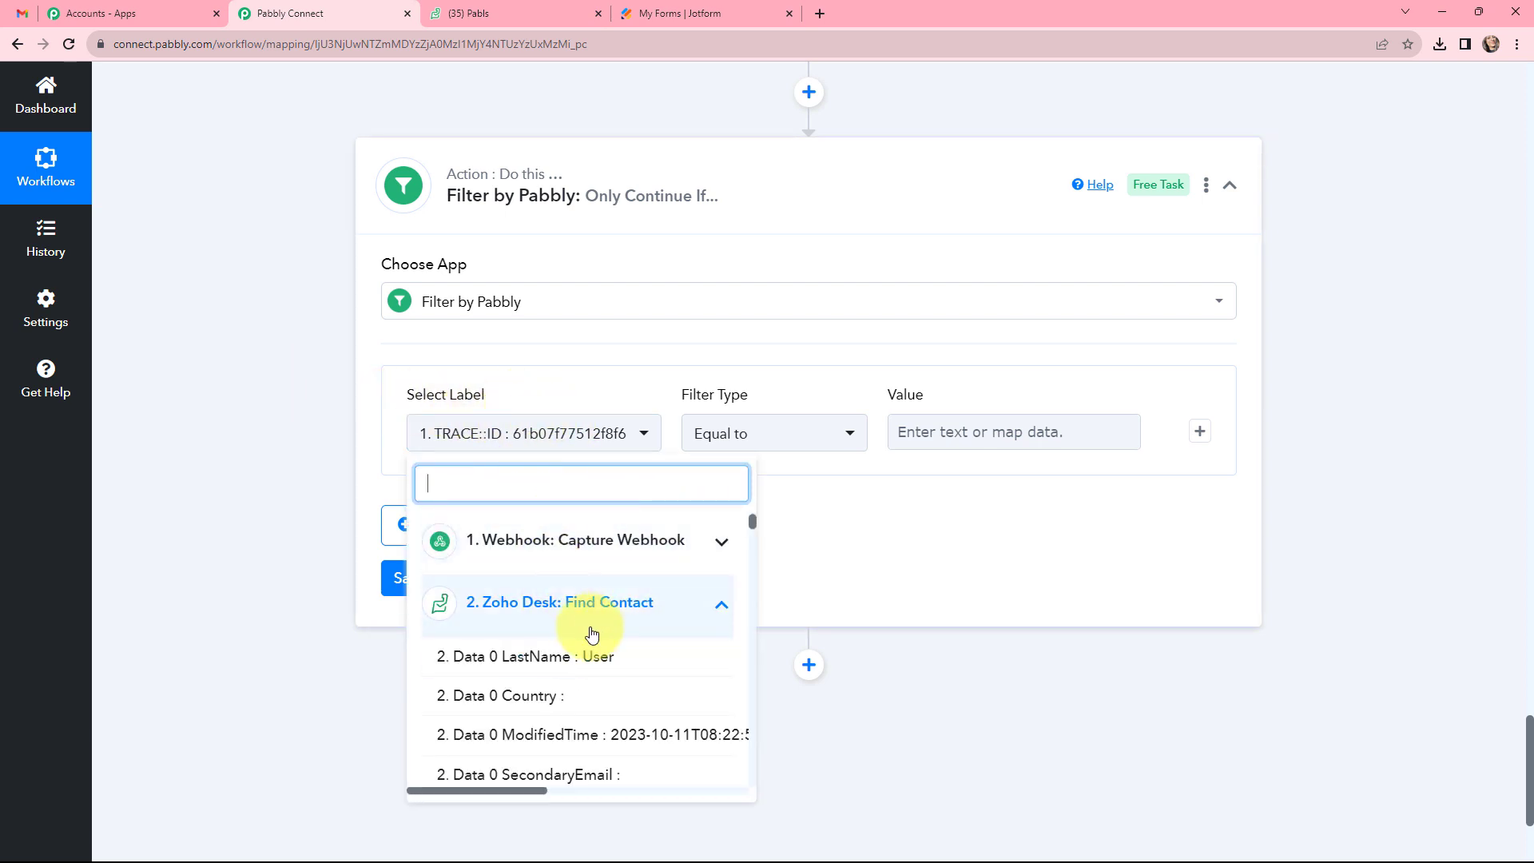
scroll(565, 641, down, 6)
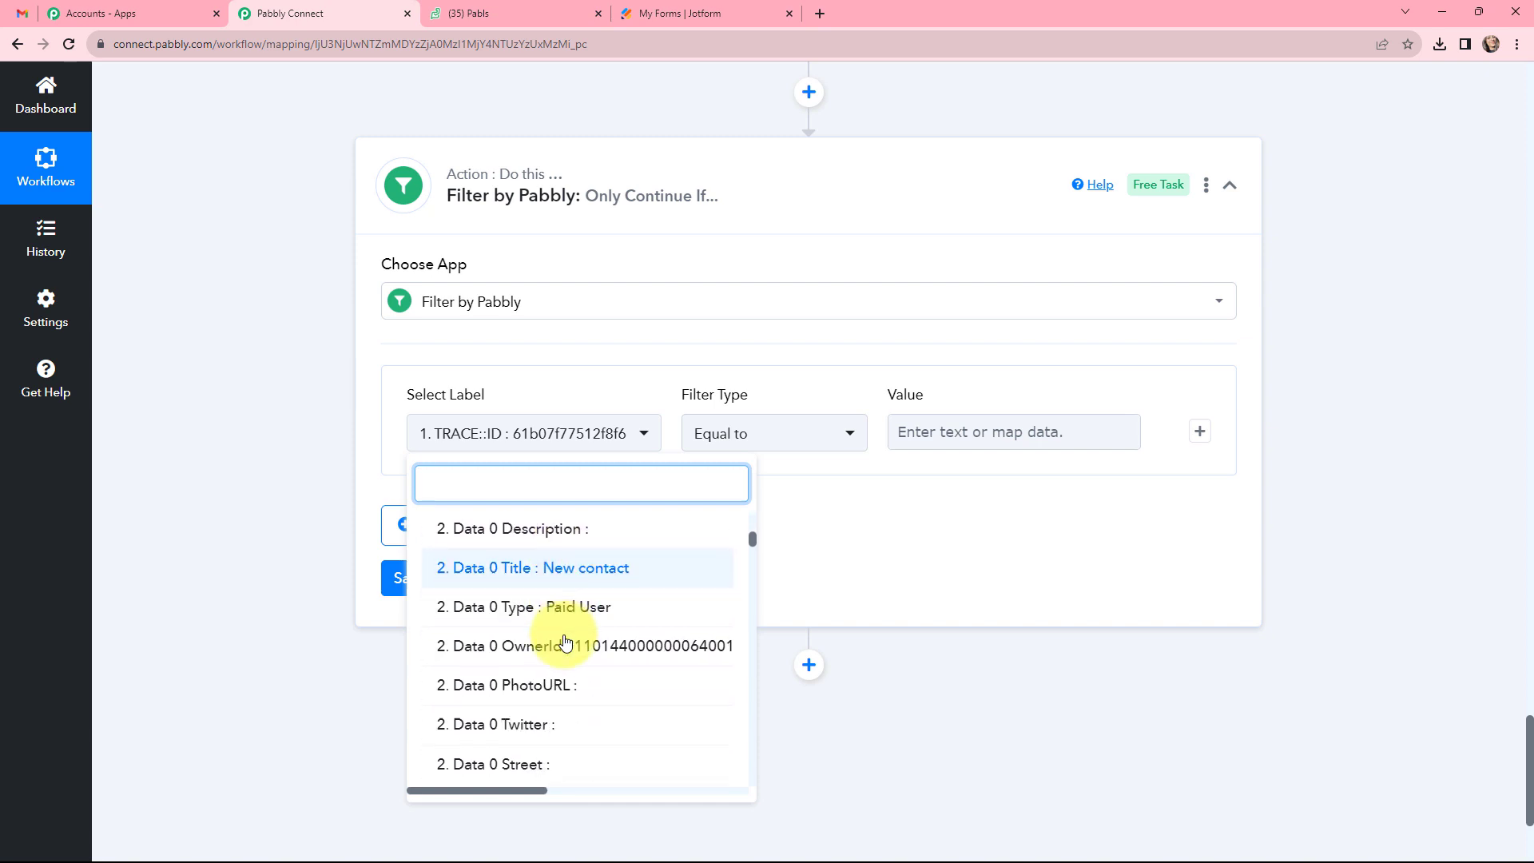
scroll(564, 643, down, 1)
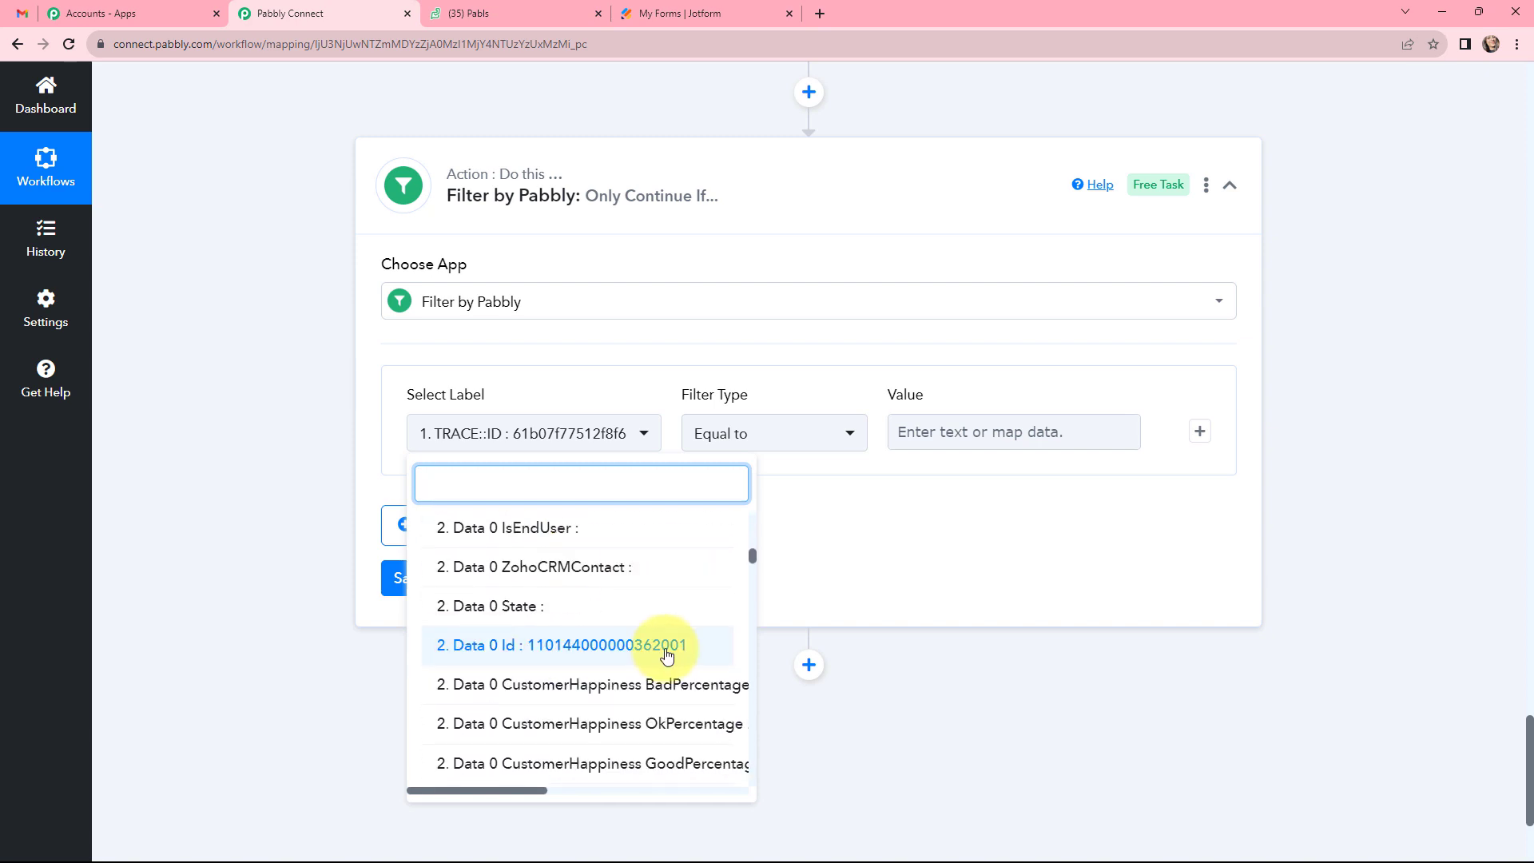
click(591, 644)
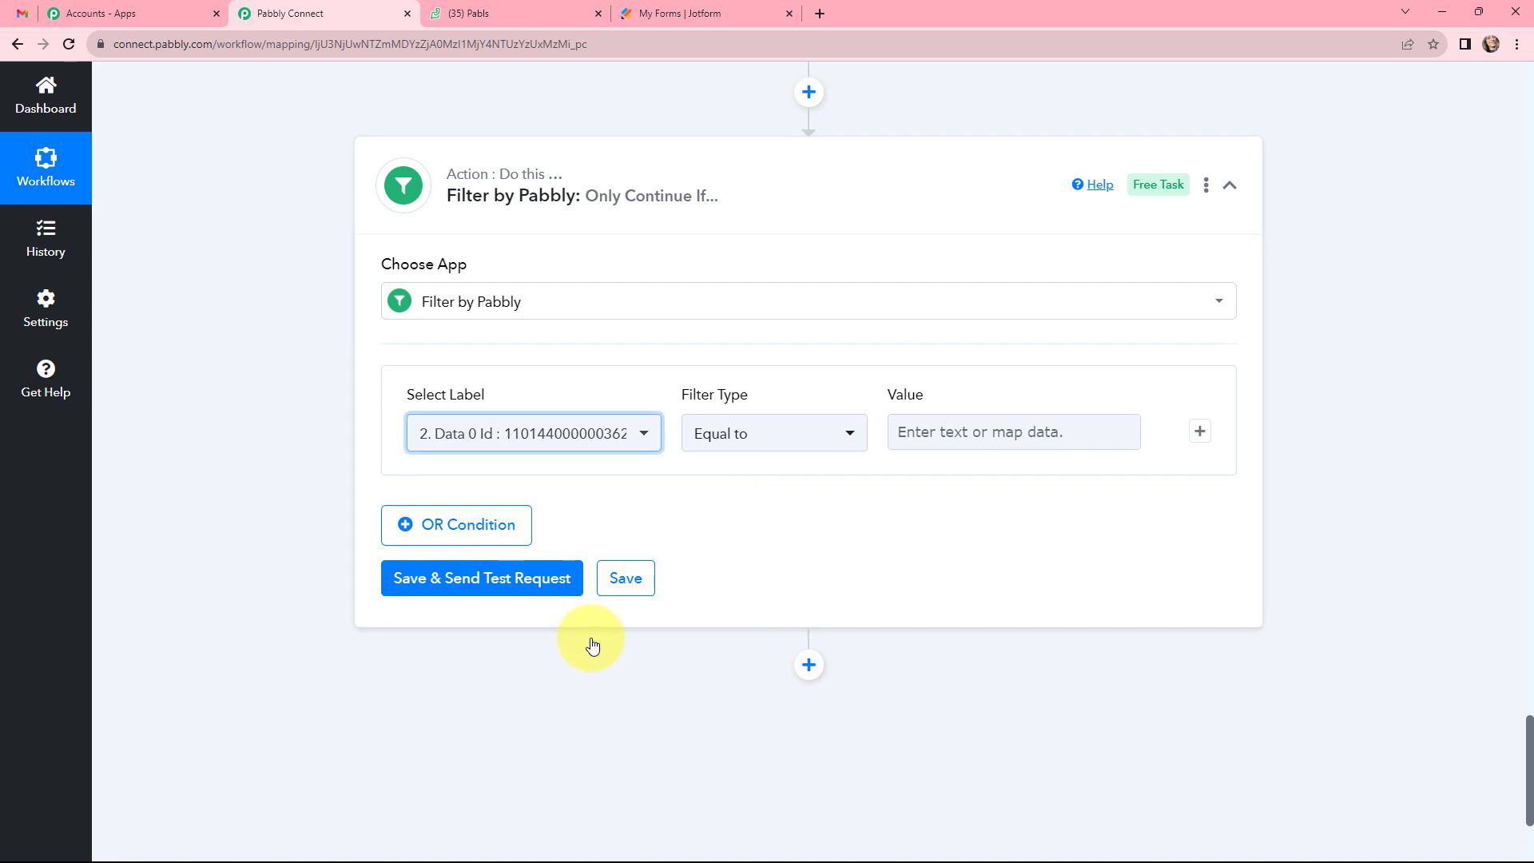
click(721, 424)
click(722, 673)
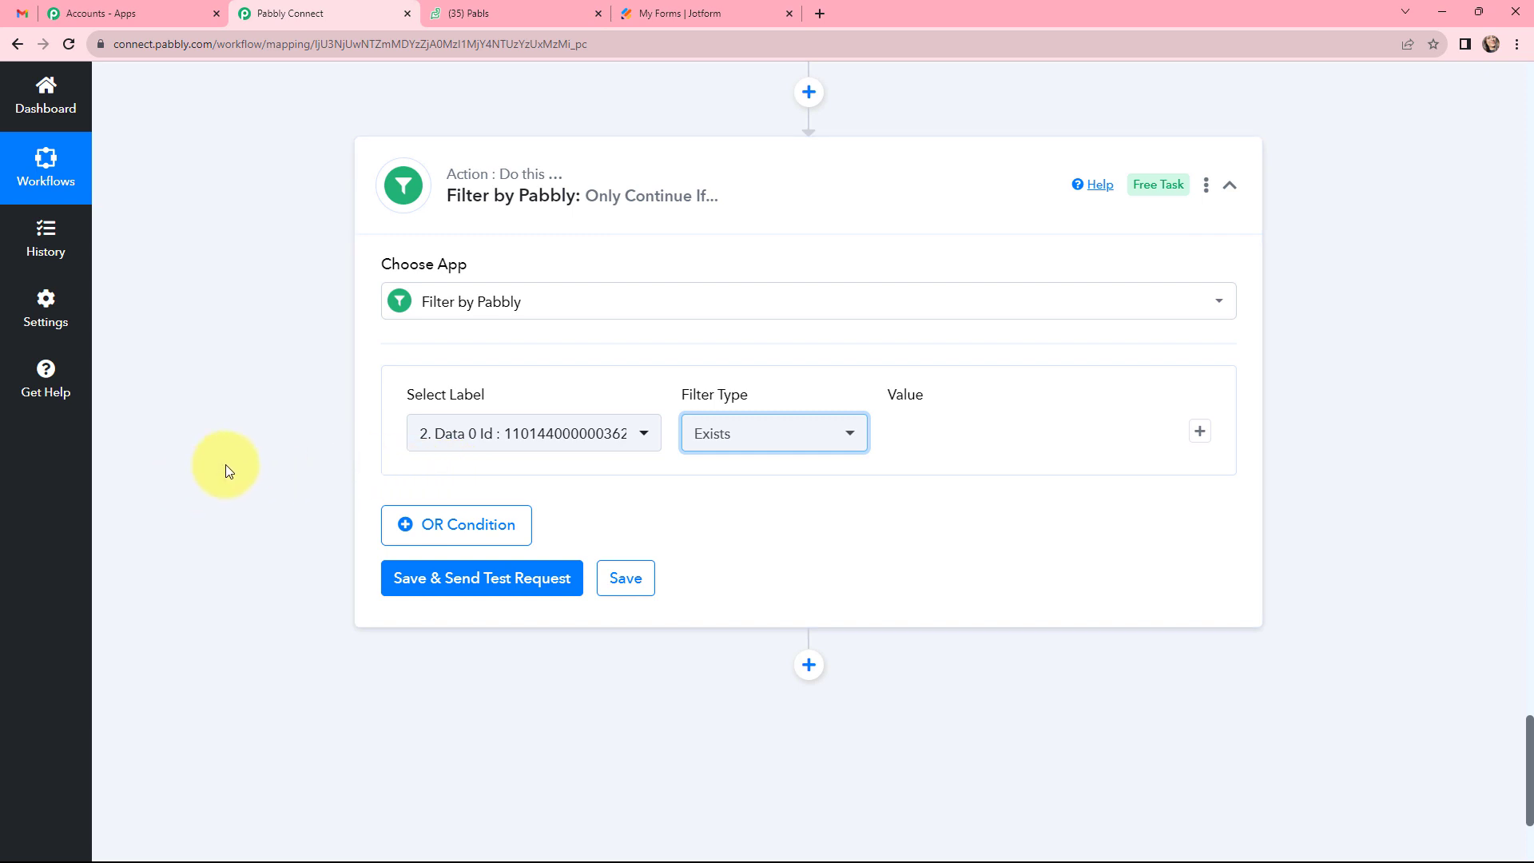
- Save the filter with a test request and examine the status and message in its response
click(473, 585)
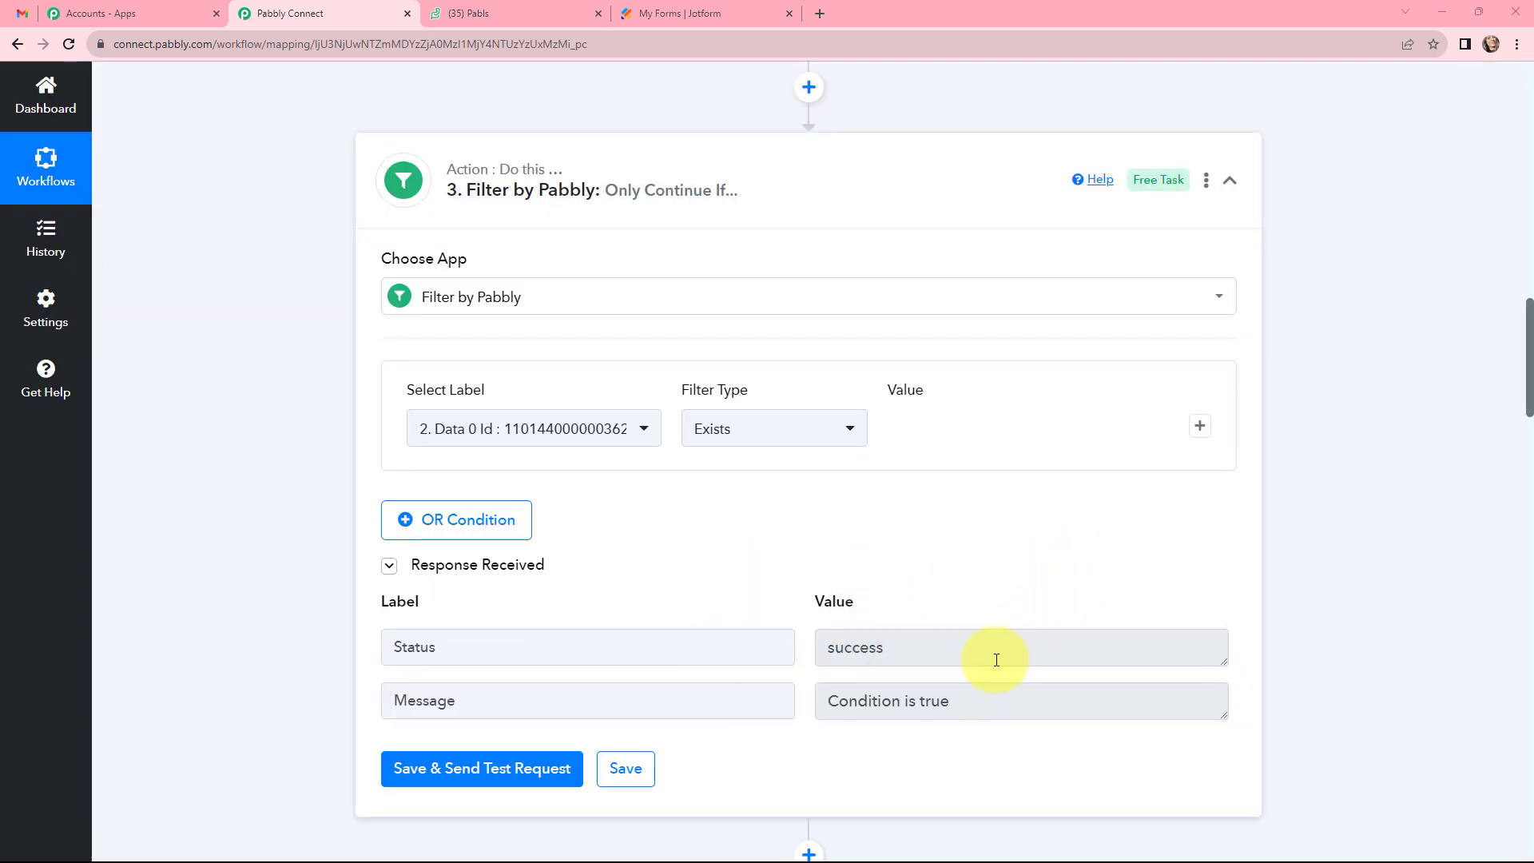
drag(935, 658, 823, 647)
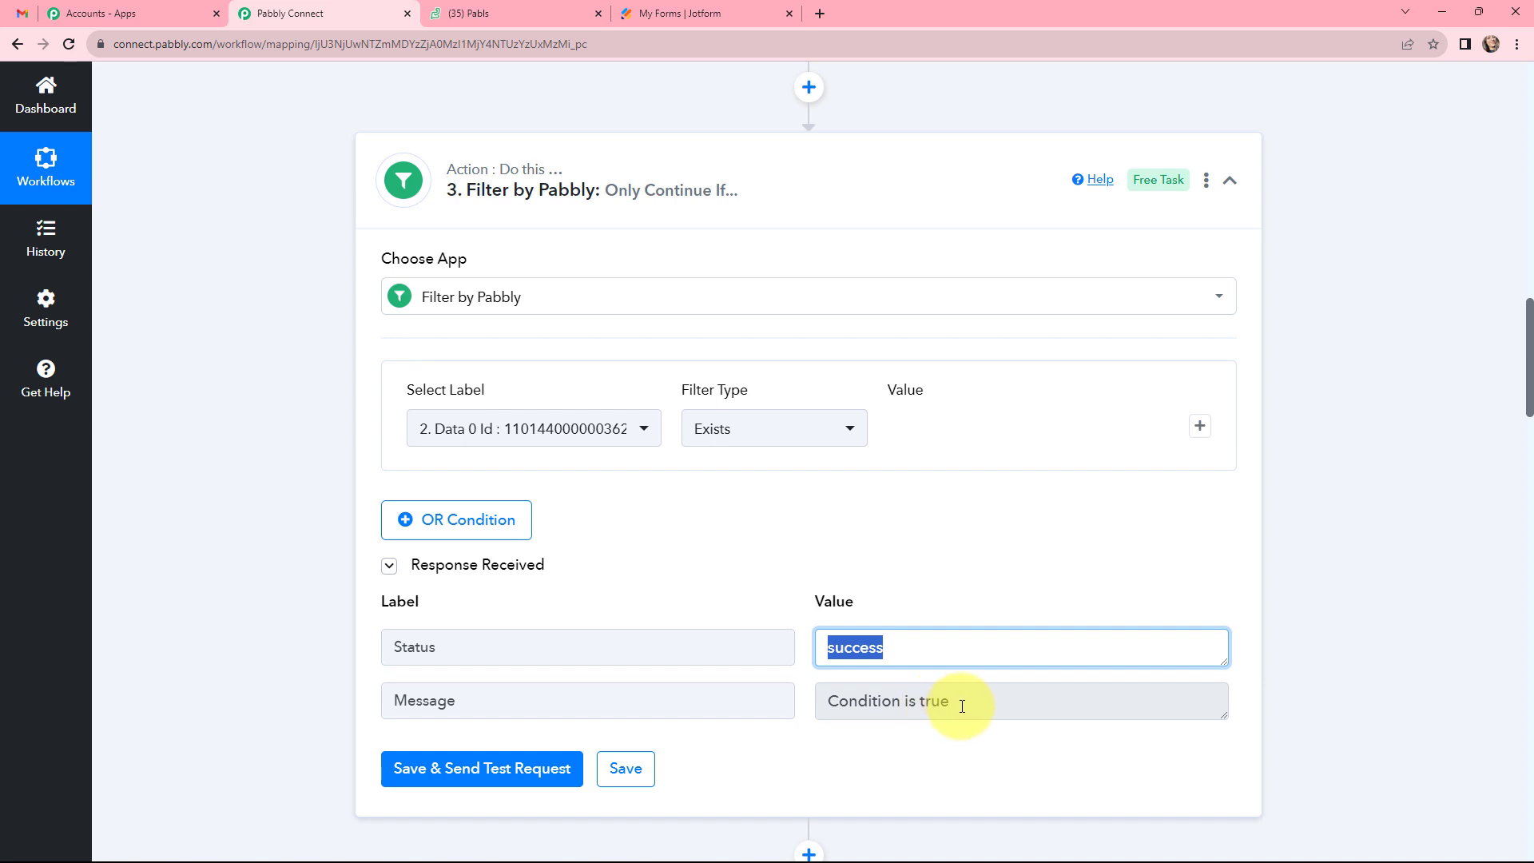
drag(959, 705, 826, 701)
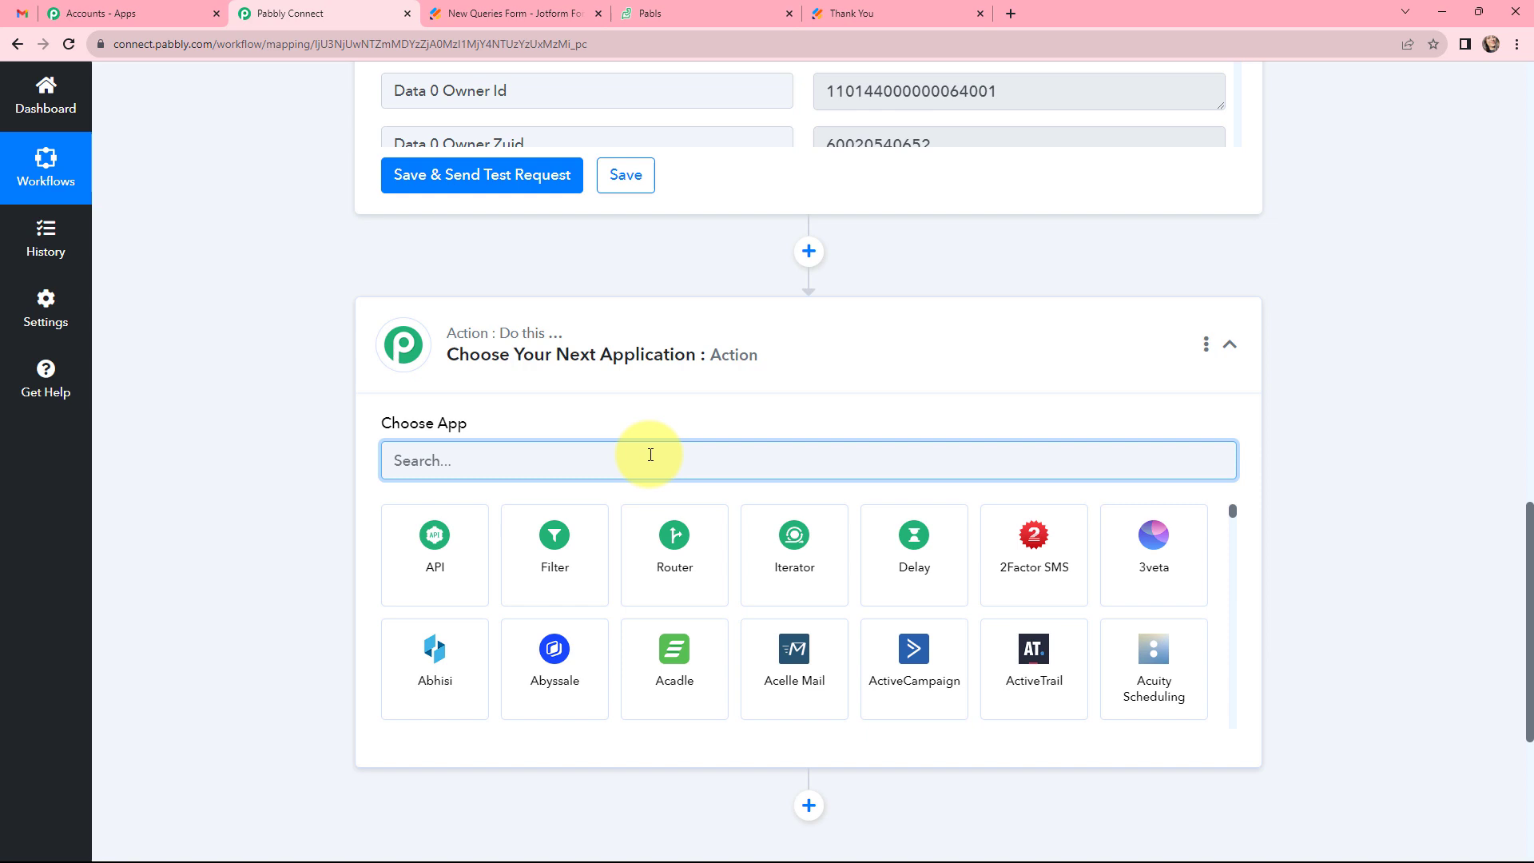
- Set up the next action with Zoho Desk's Create New Ticket event, using the existing connection Zoho Desk #2
text(zoh)
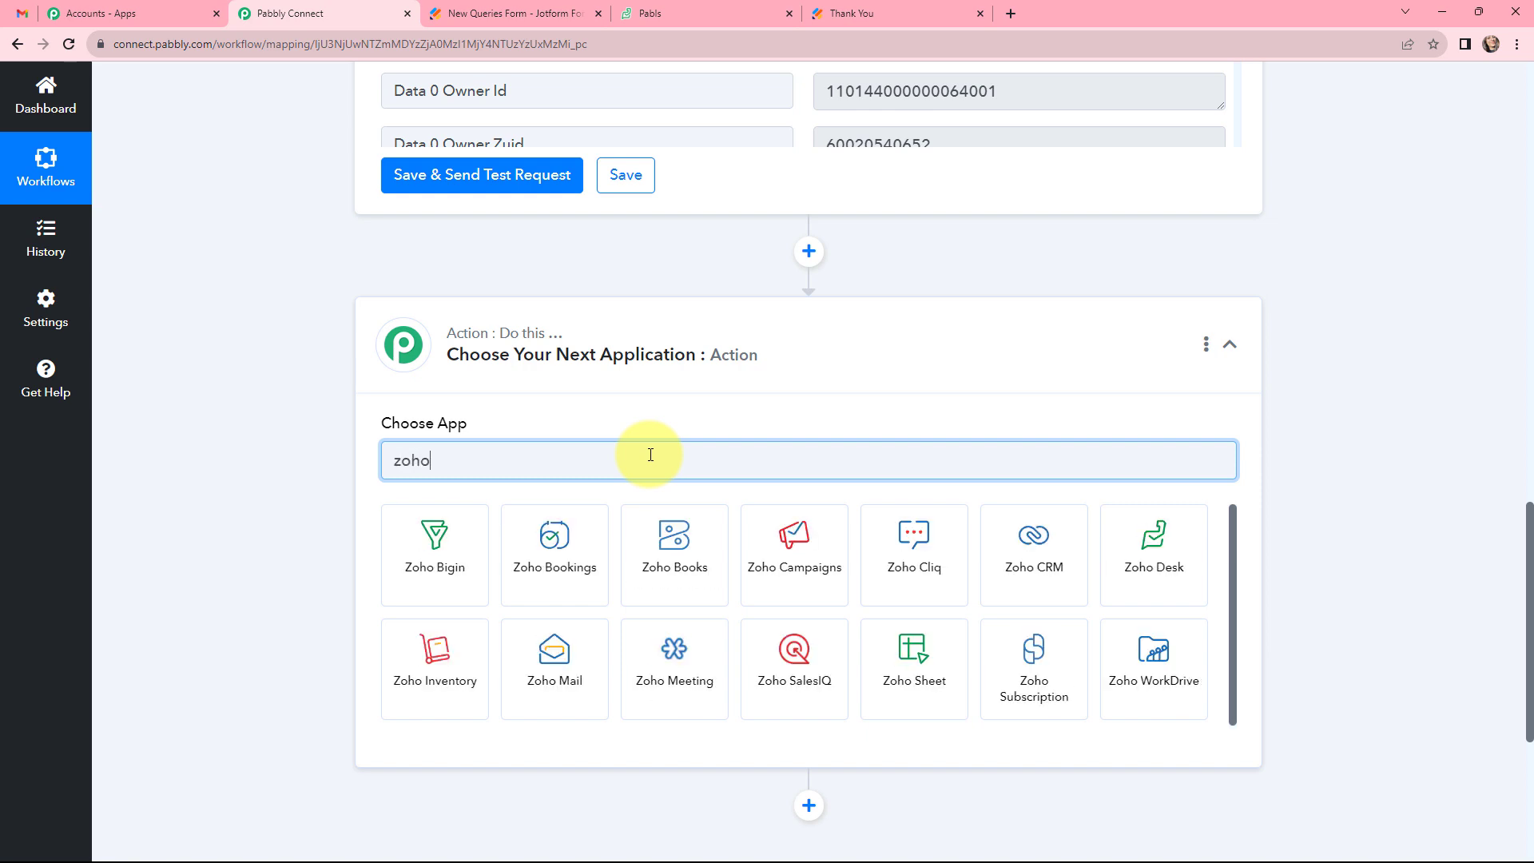
text(o)
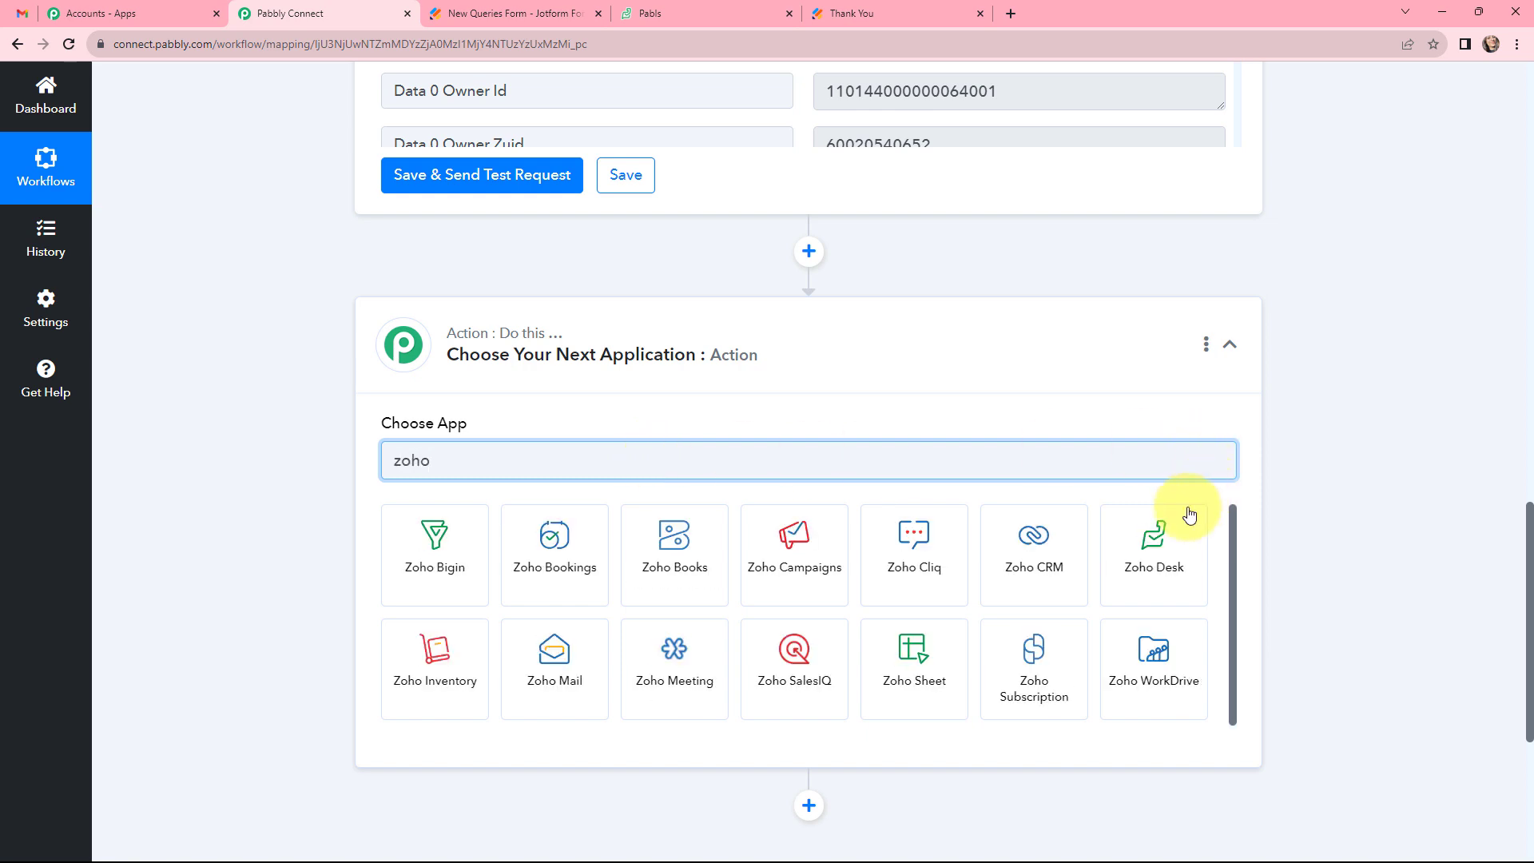
click(1152, 550)
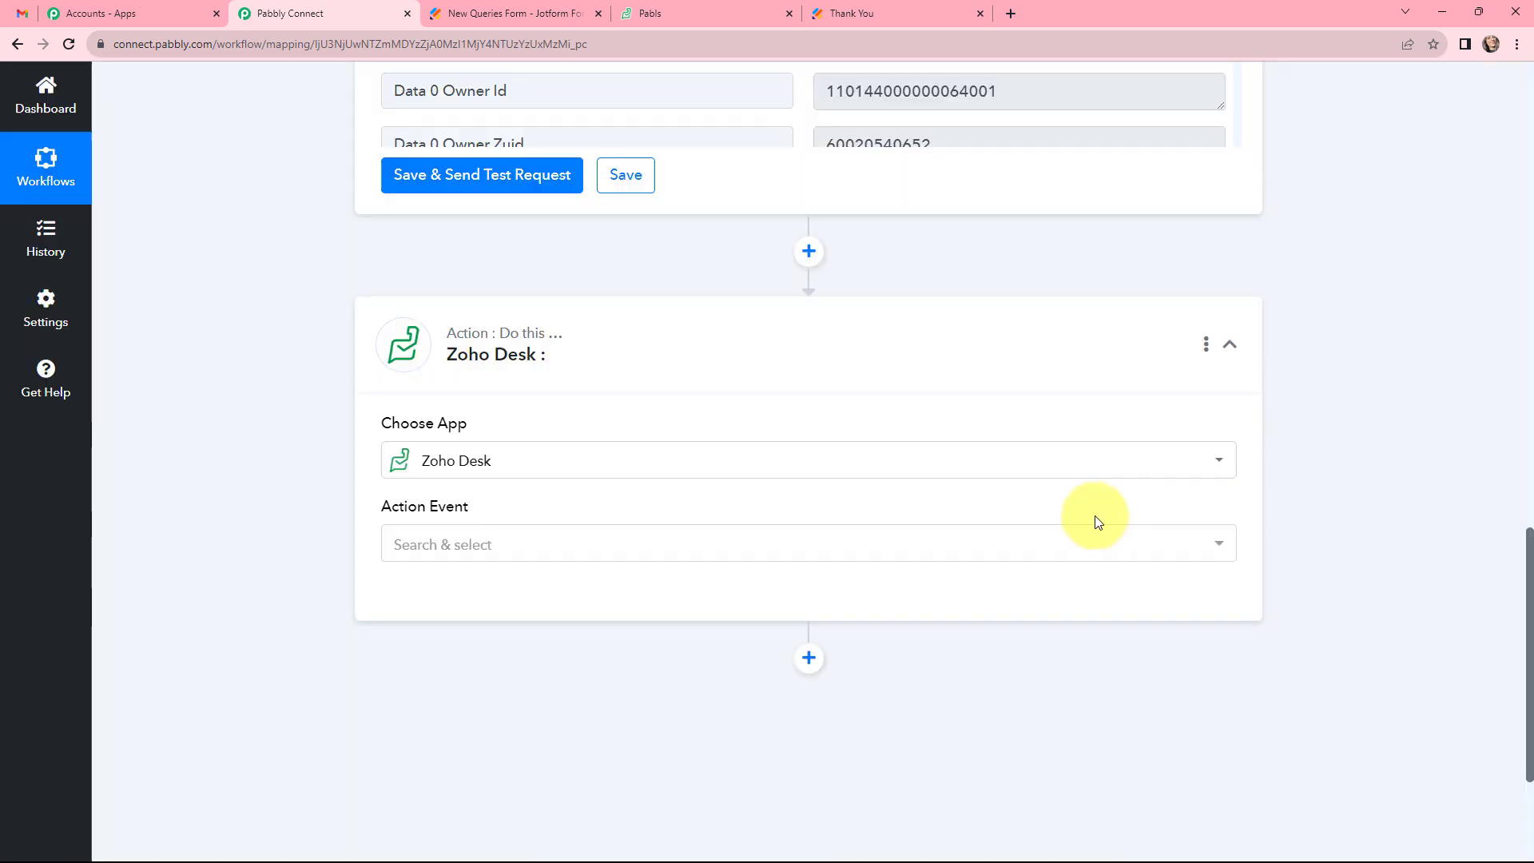
click(429, 550)
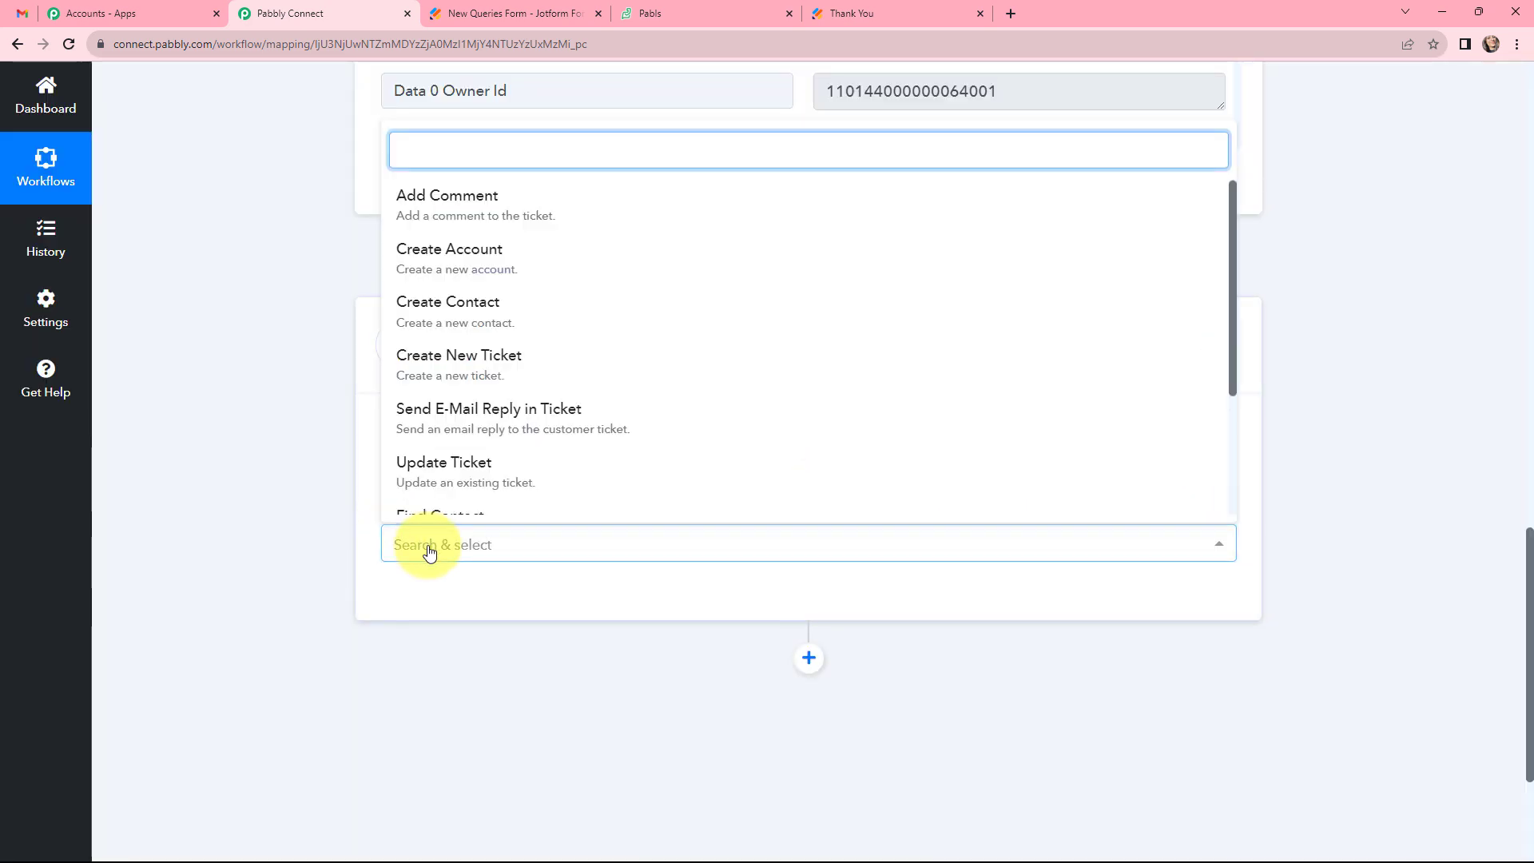
click(540, 377)
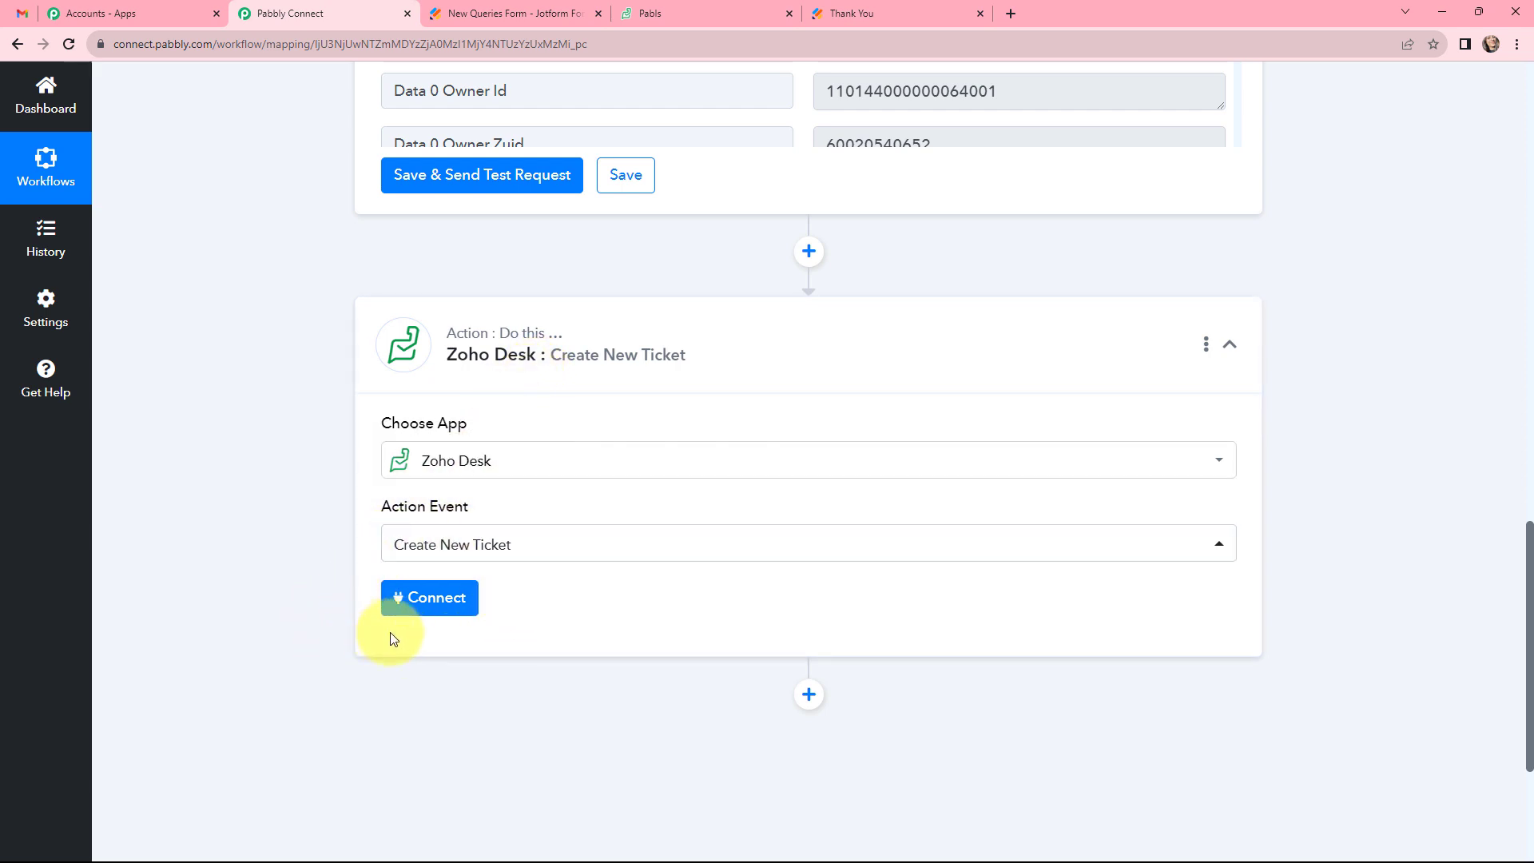
click(423, 606)
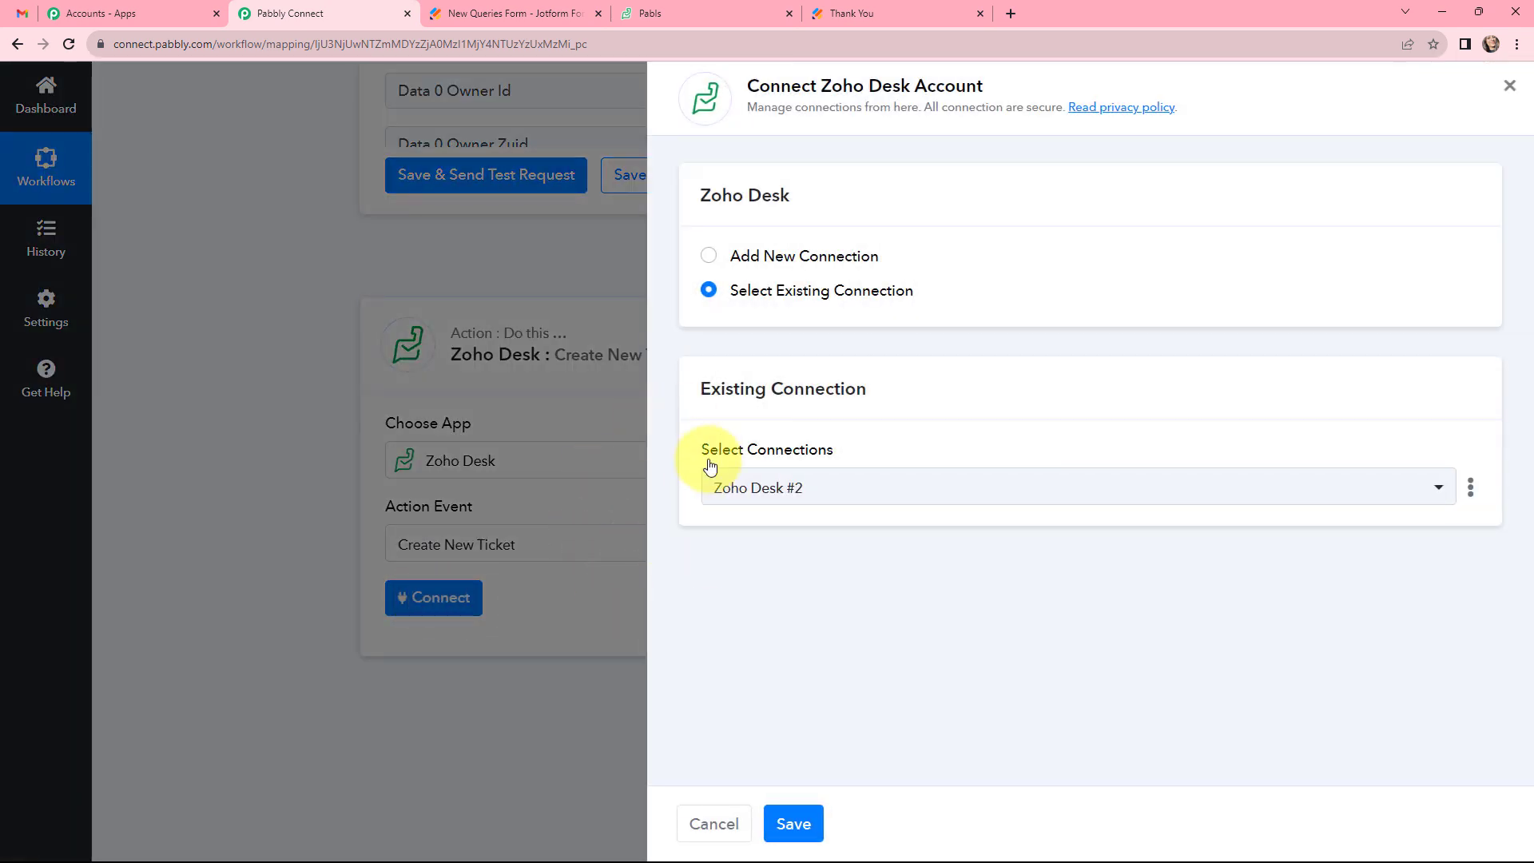
click(789, 825)
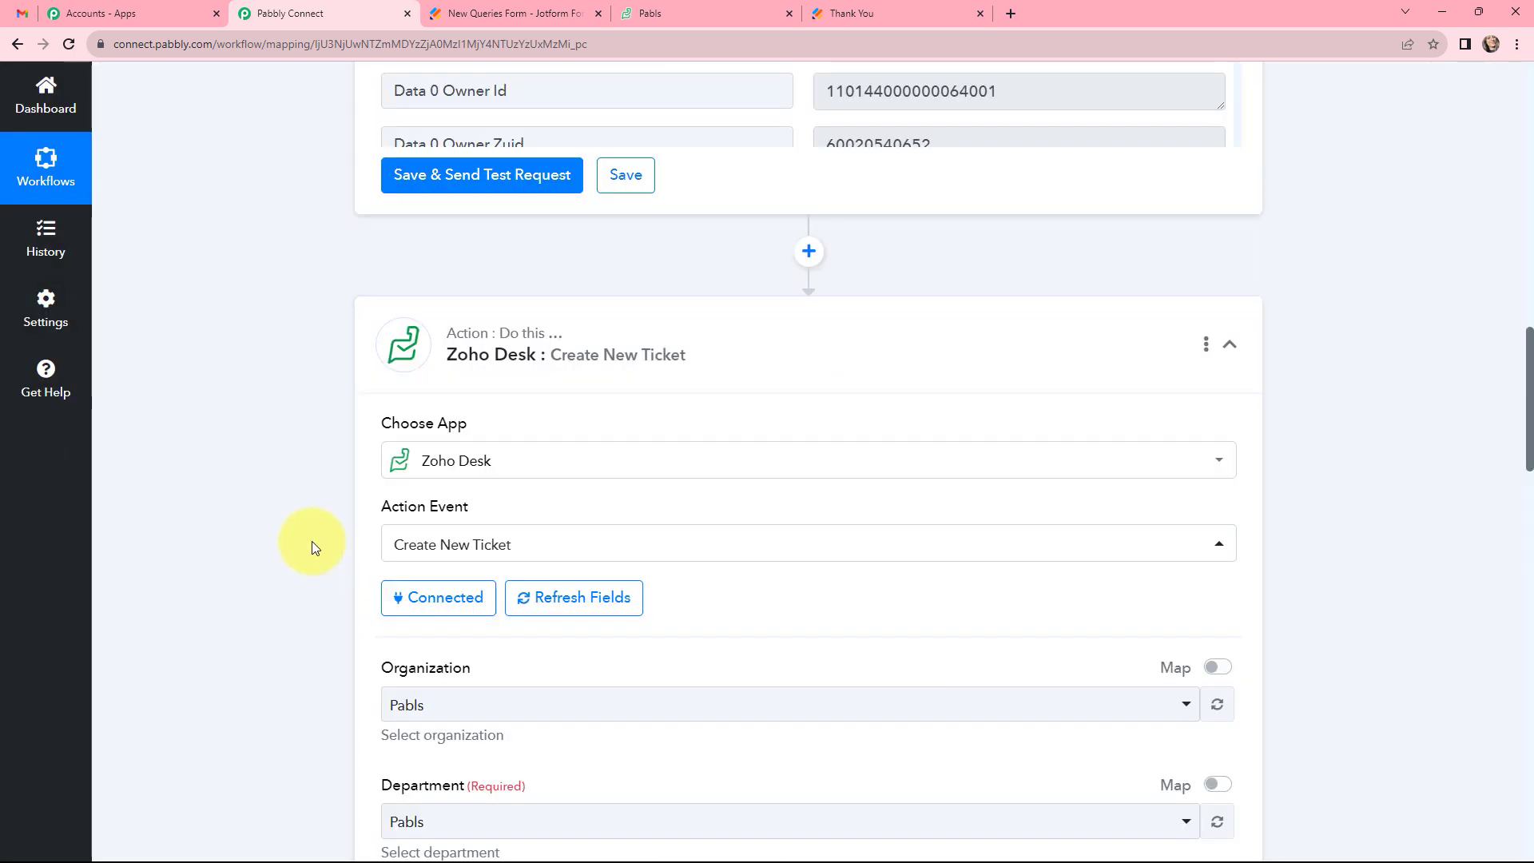
- Map the new ticket's Subject to the webhook's RawRequest Q18 Query value, searching the previous steps' data for "quer"
scroll(327, 508, down, 2)
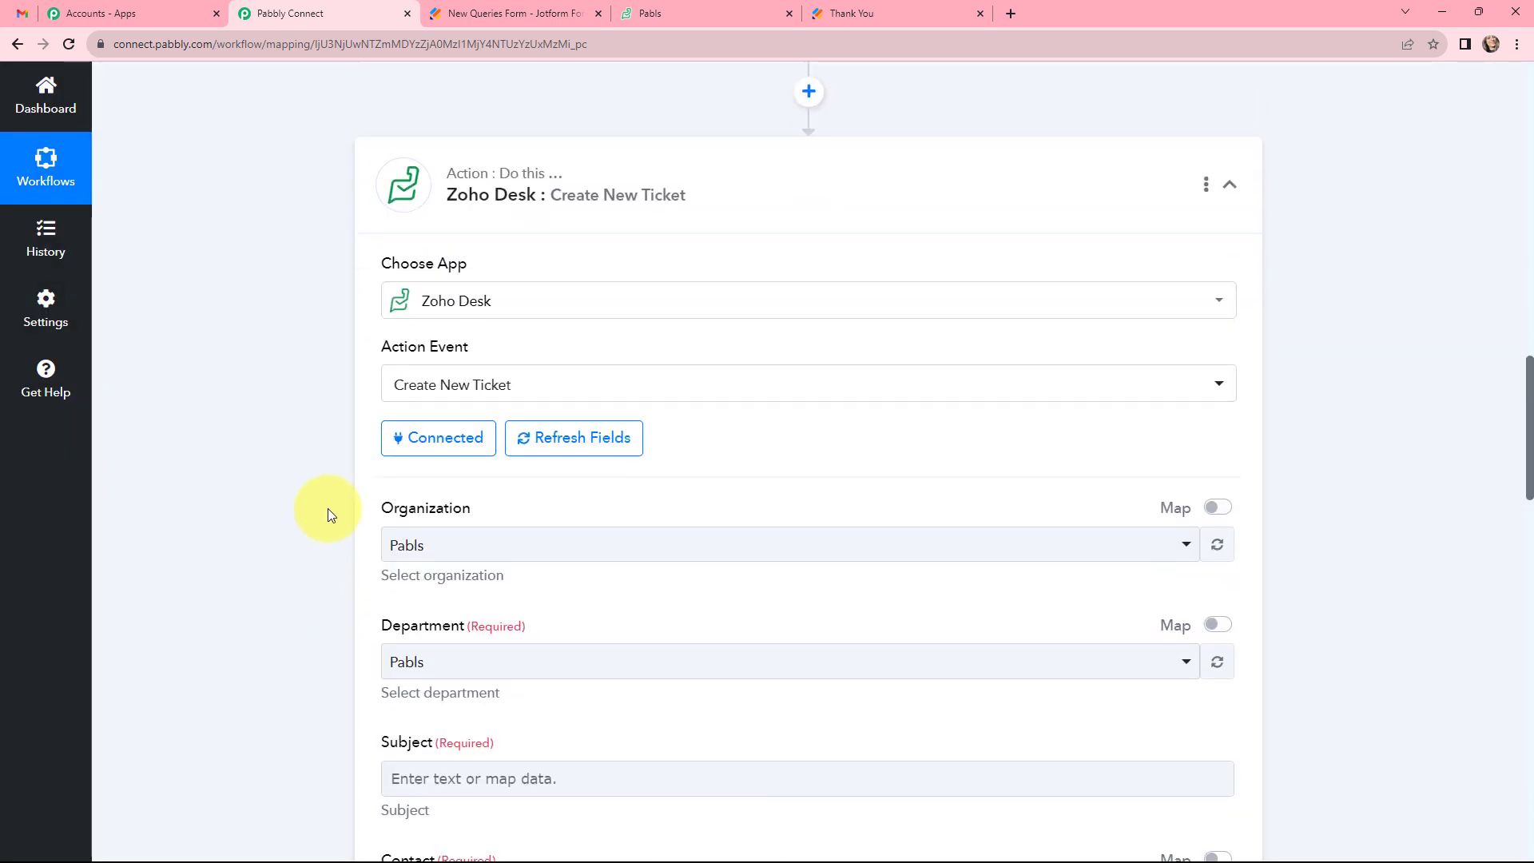
scroll(327, 508, down, 2)
scroll(328, 508, down, 1)
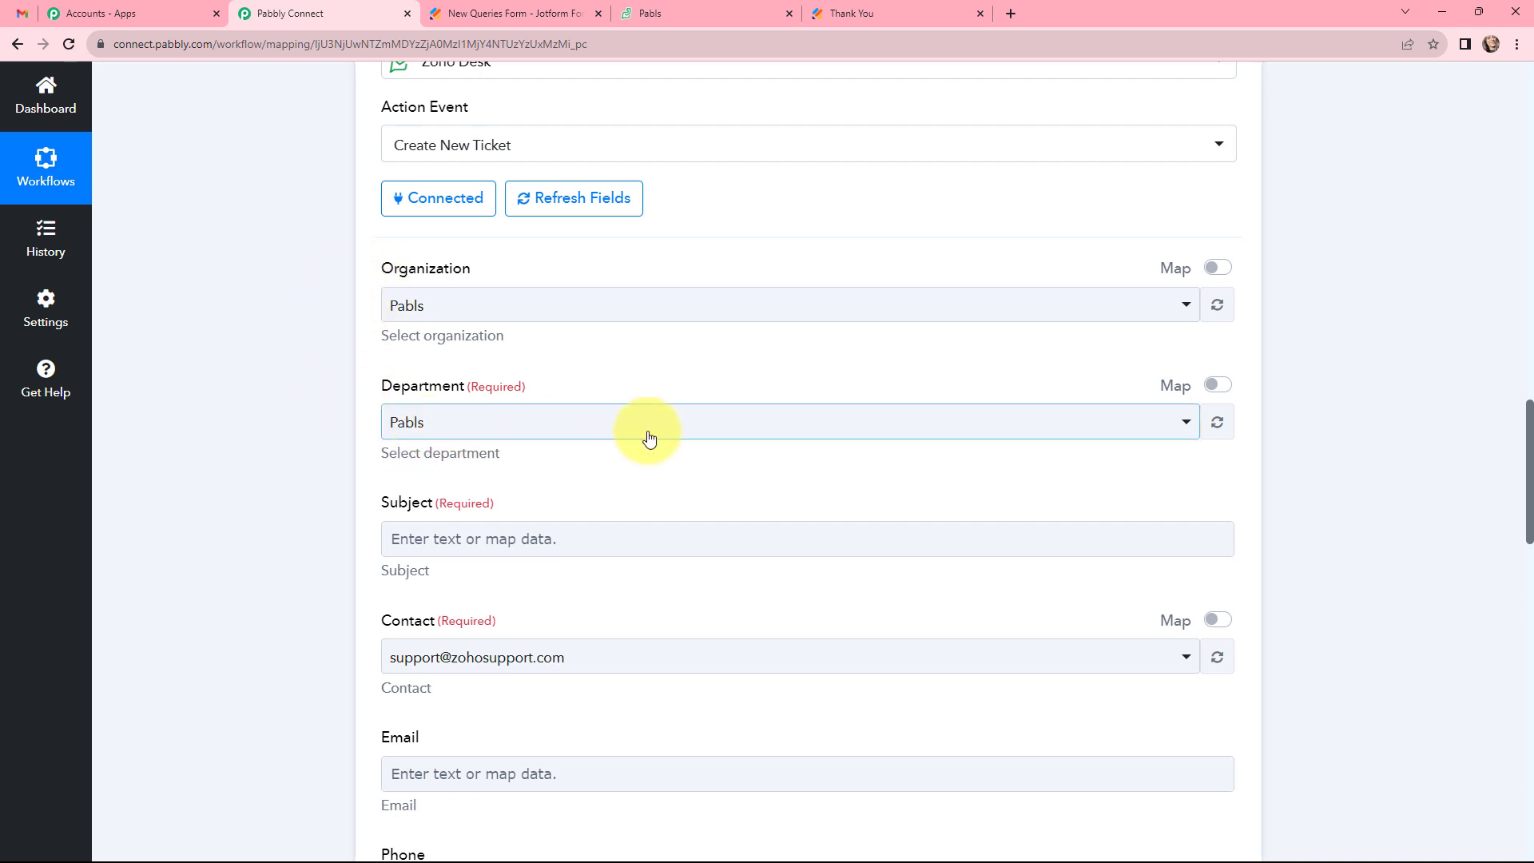
scroll(744, 473, down, 2)
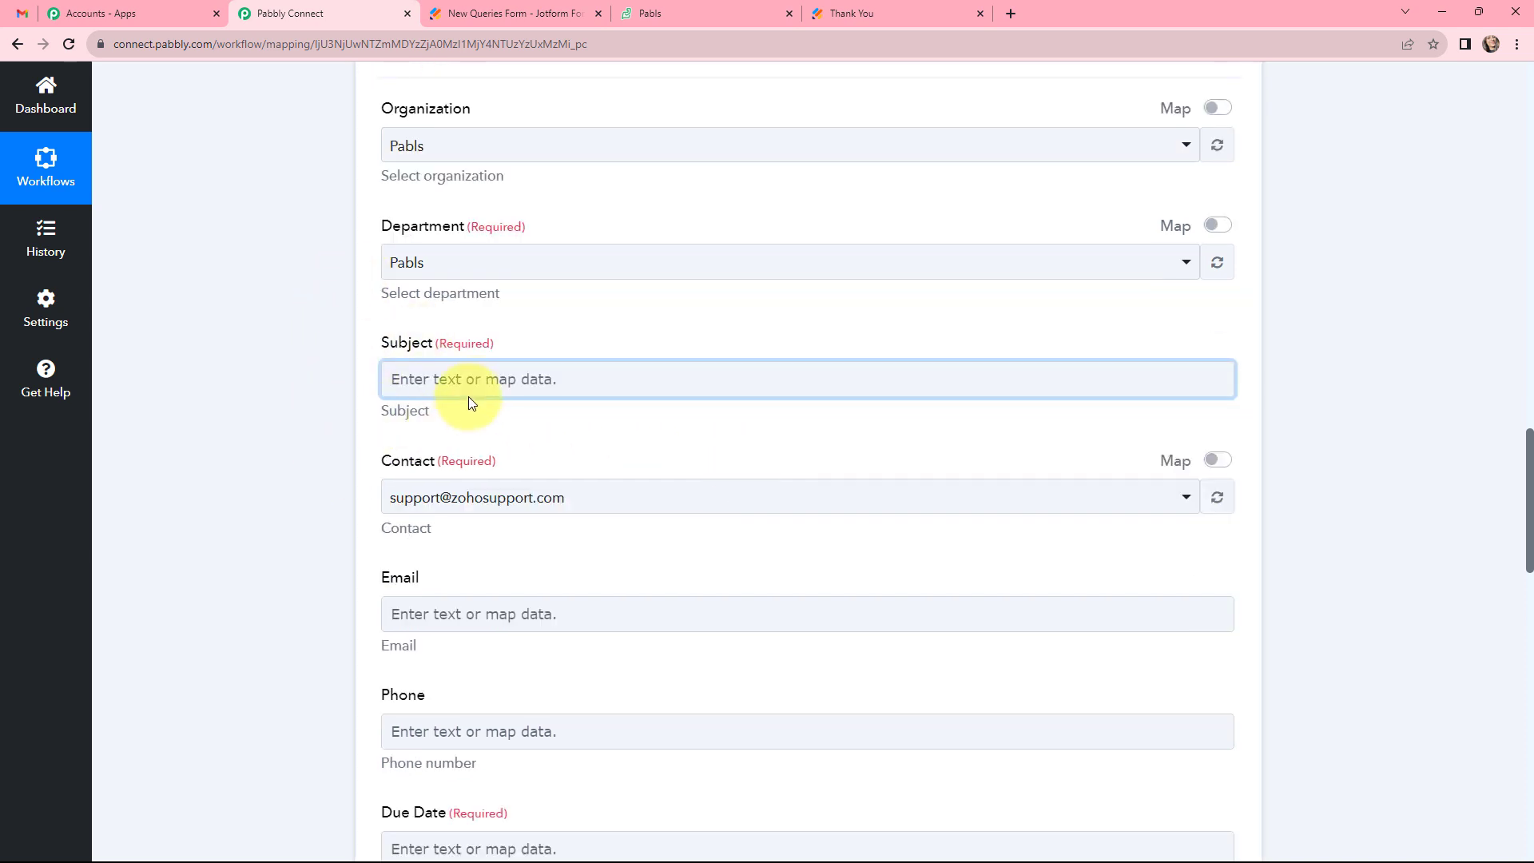
click(469, 393)
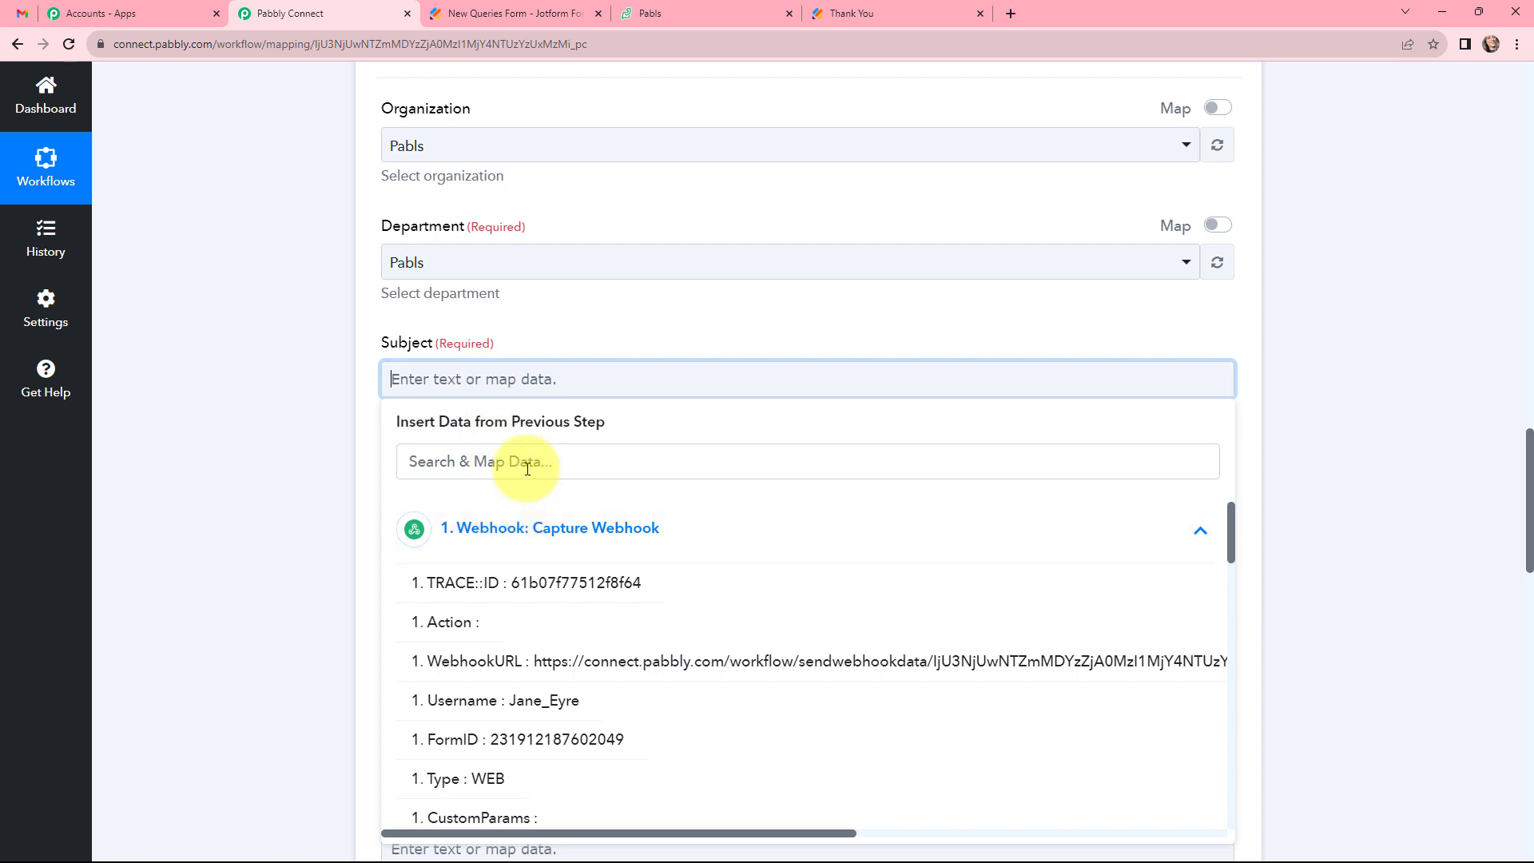
click(527, 469)
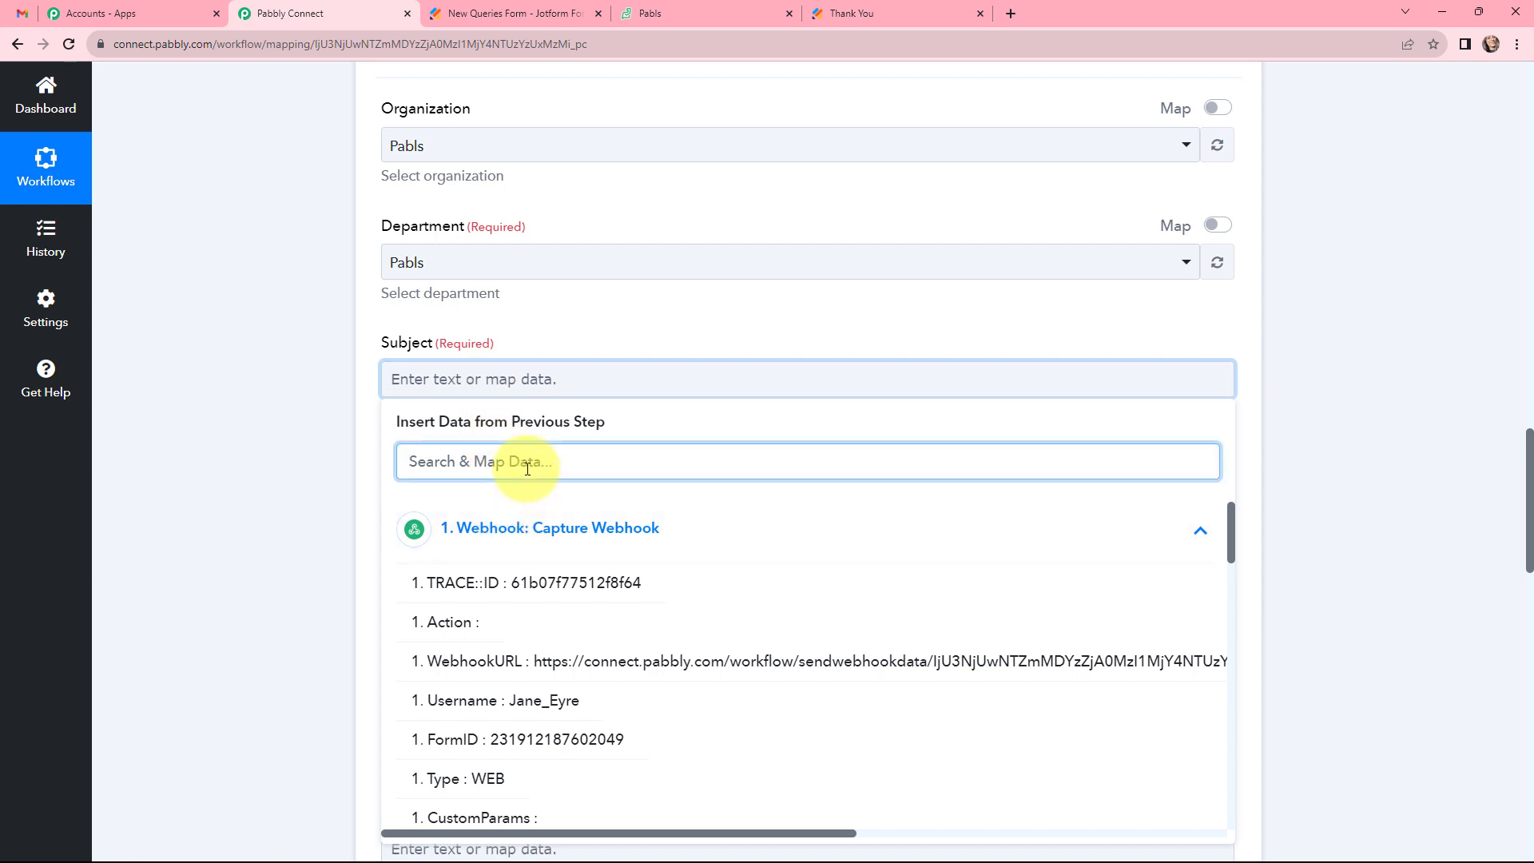
text(que)
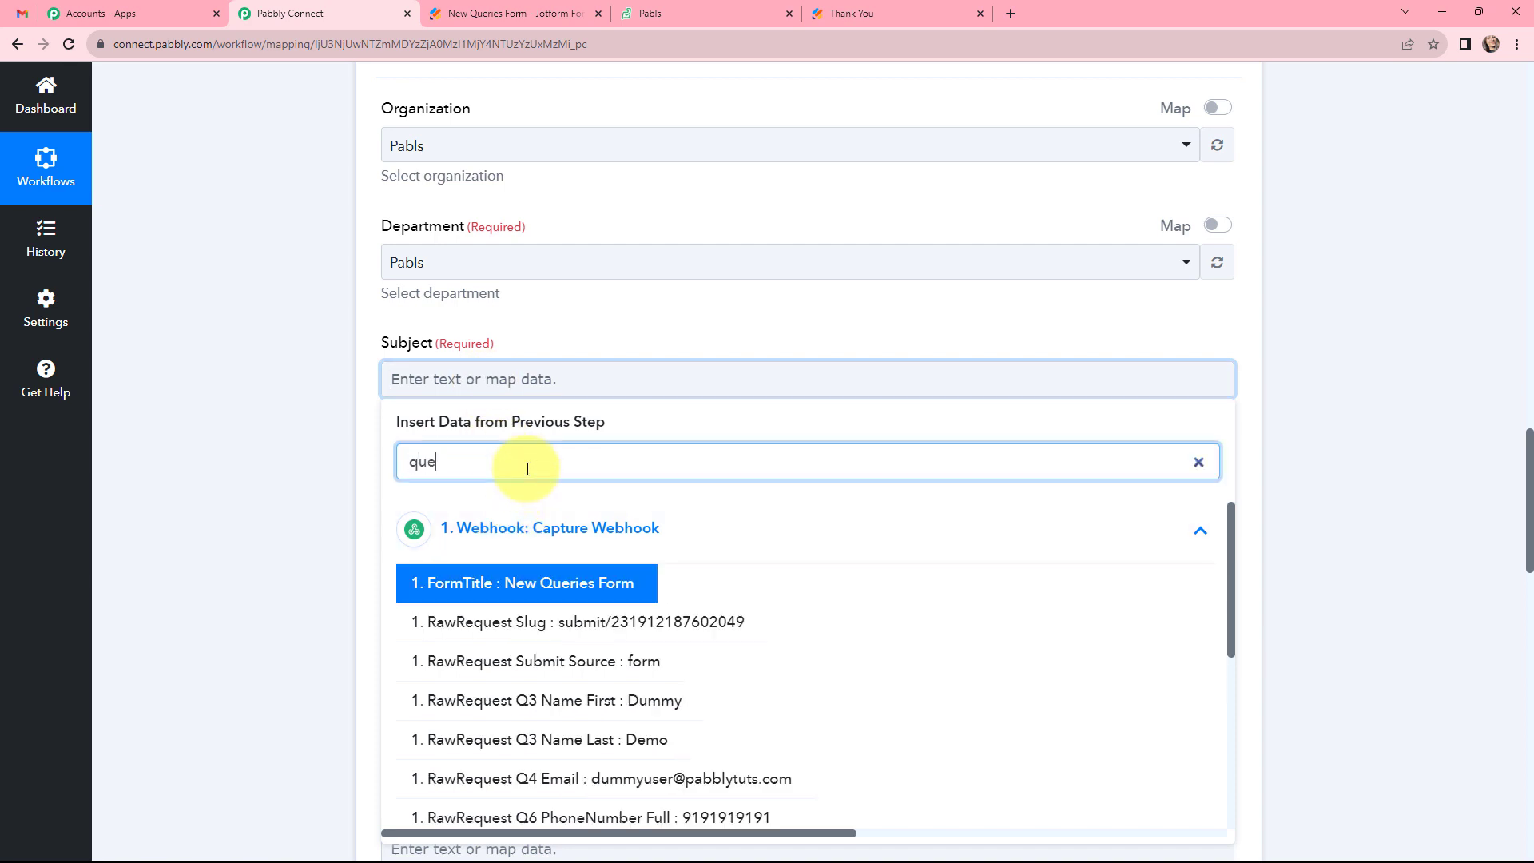
text(r)
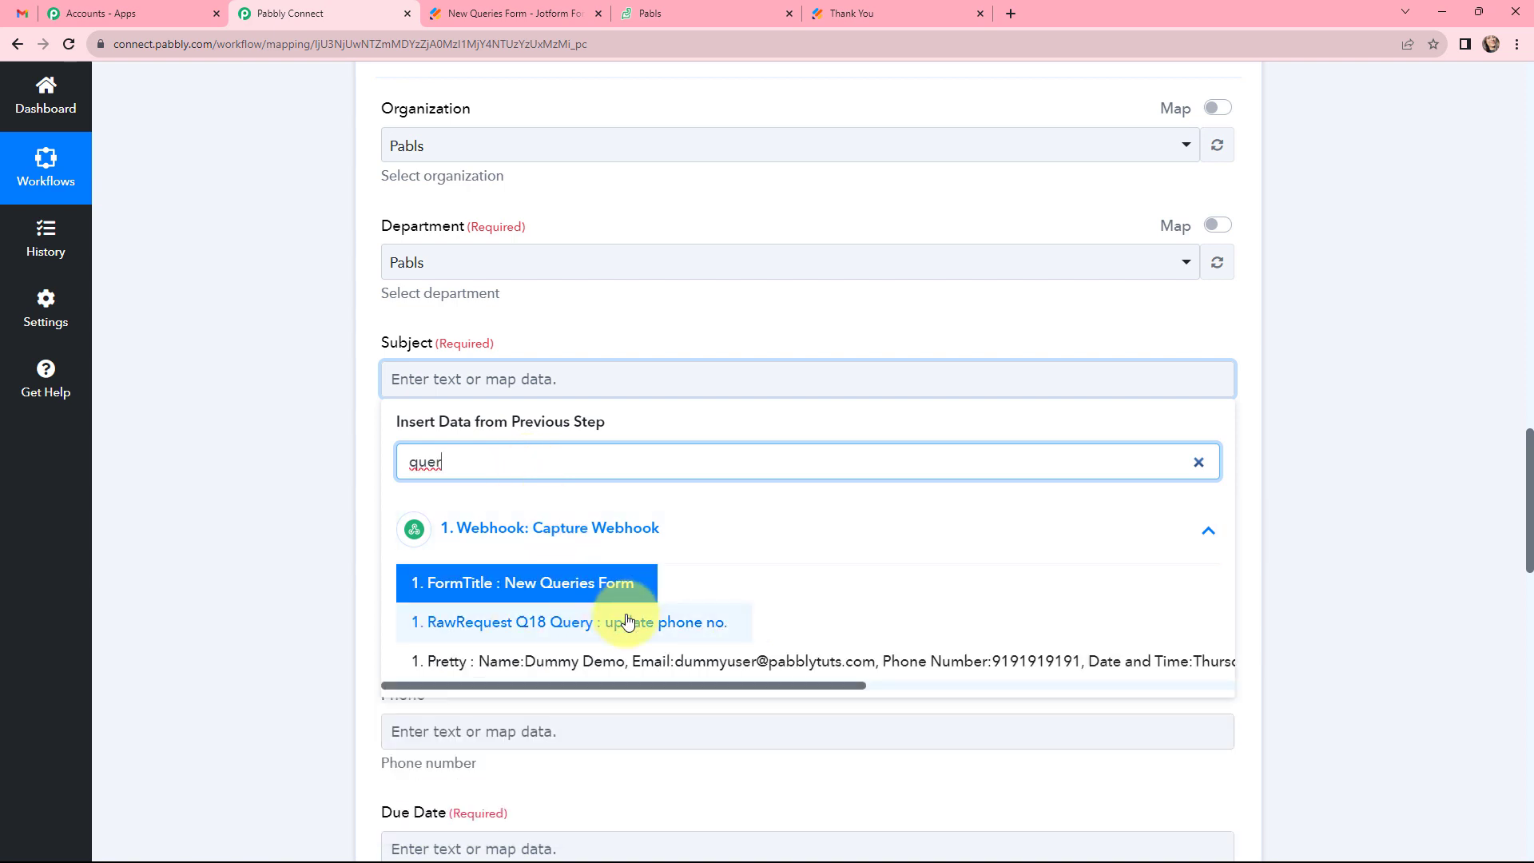
click(615, 524)
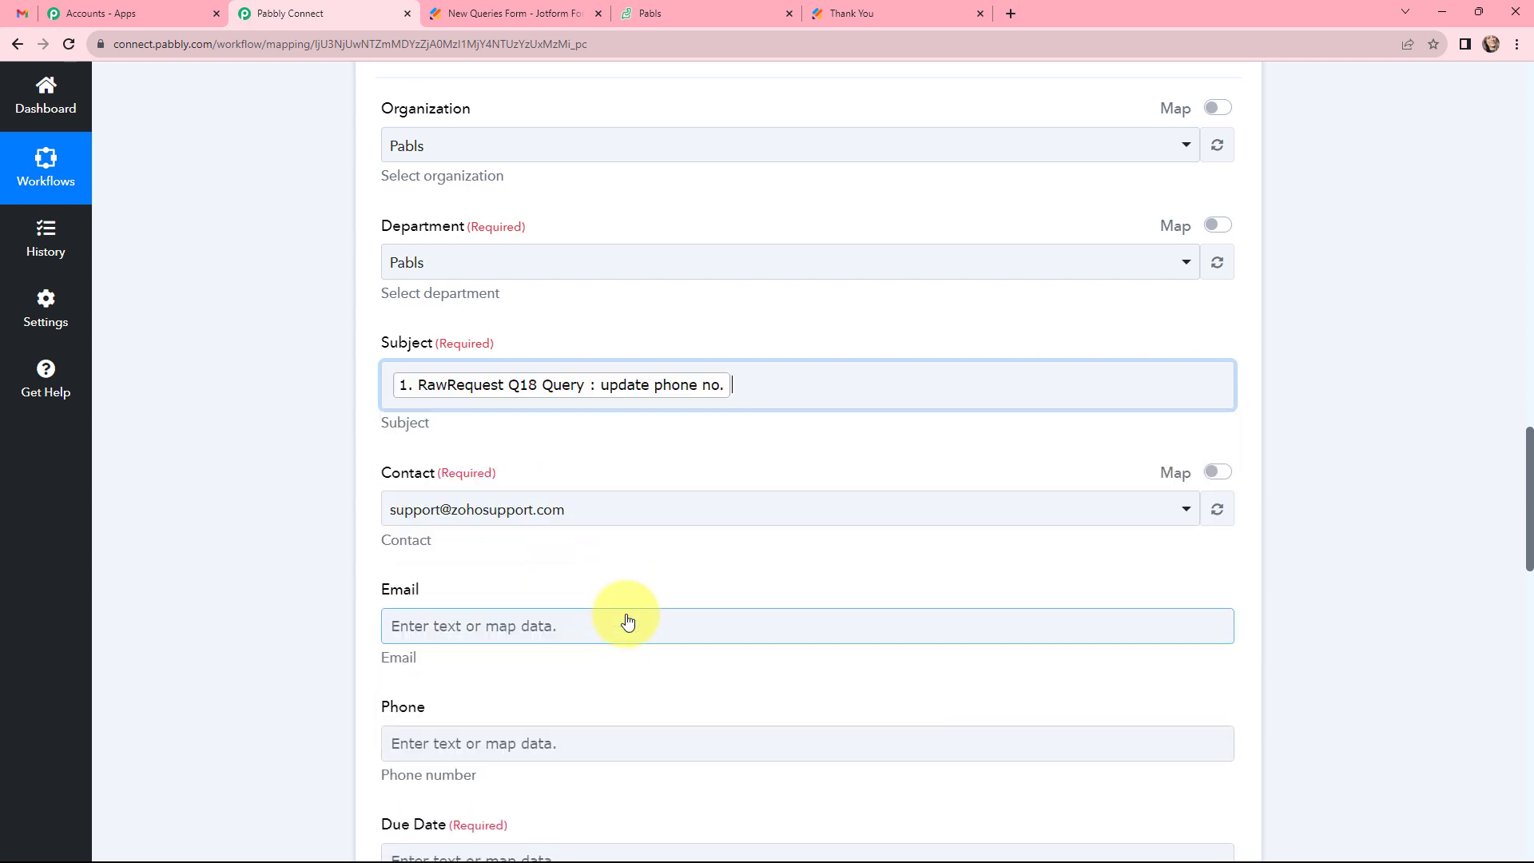
click(684, 339)
- Enable mapping for the ticket's Contact and replace its value with Find Contact's Data 0 Owner Id, searching for "owner id"
scroll(654, 405, down, 1)
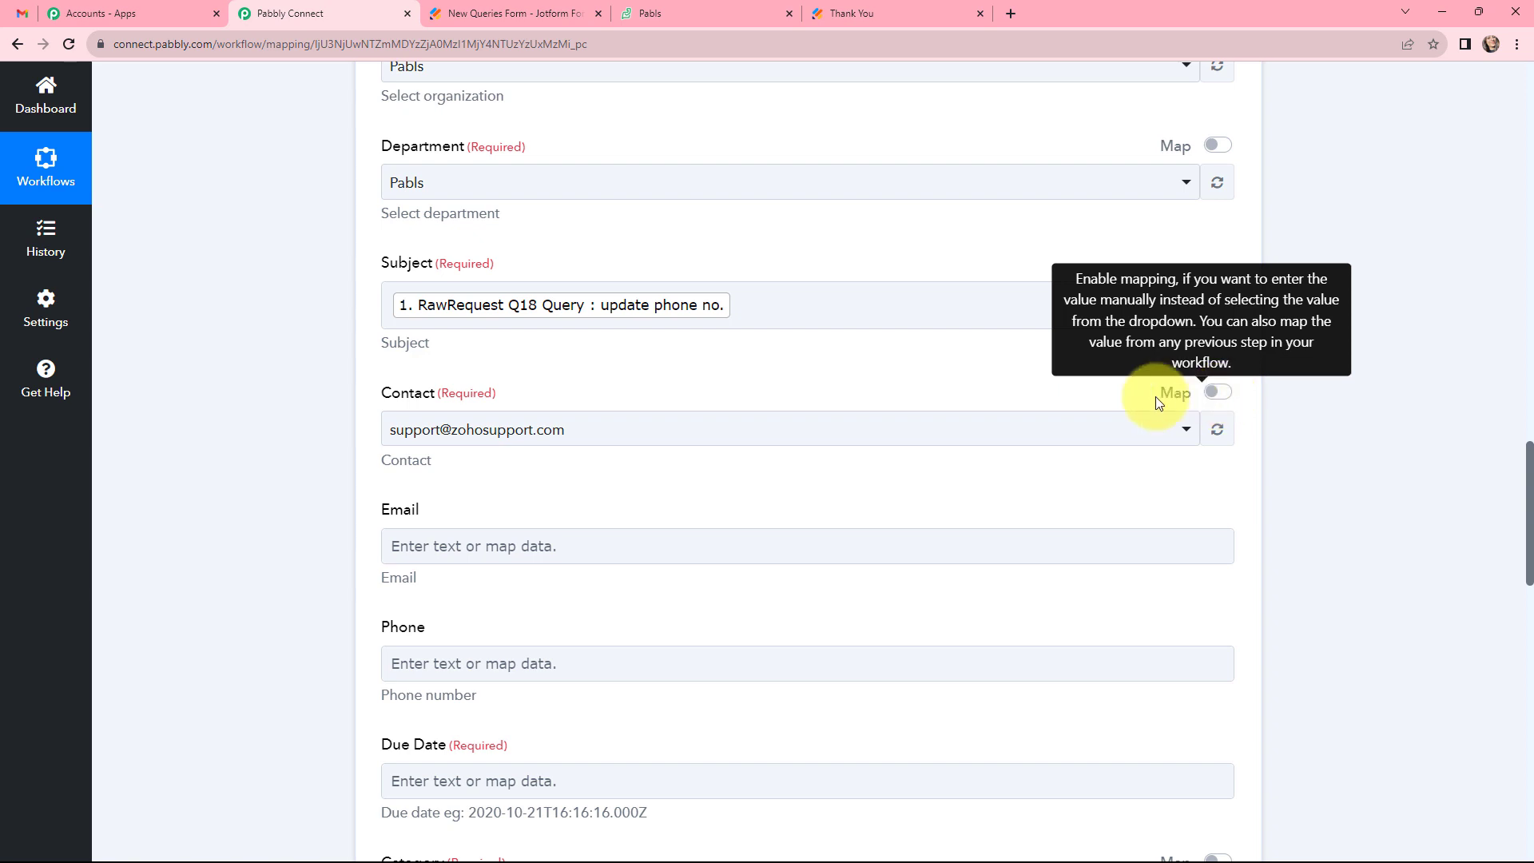
click(1221, 392)
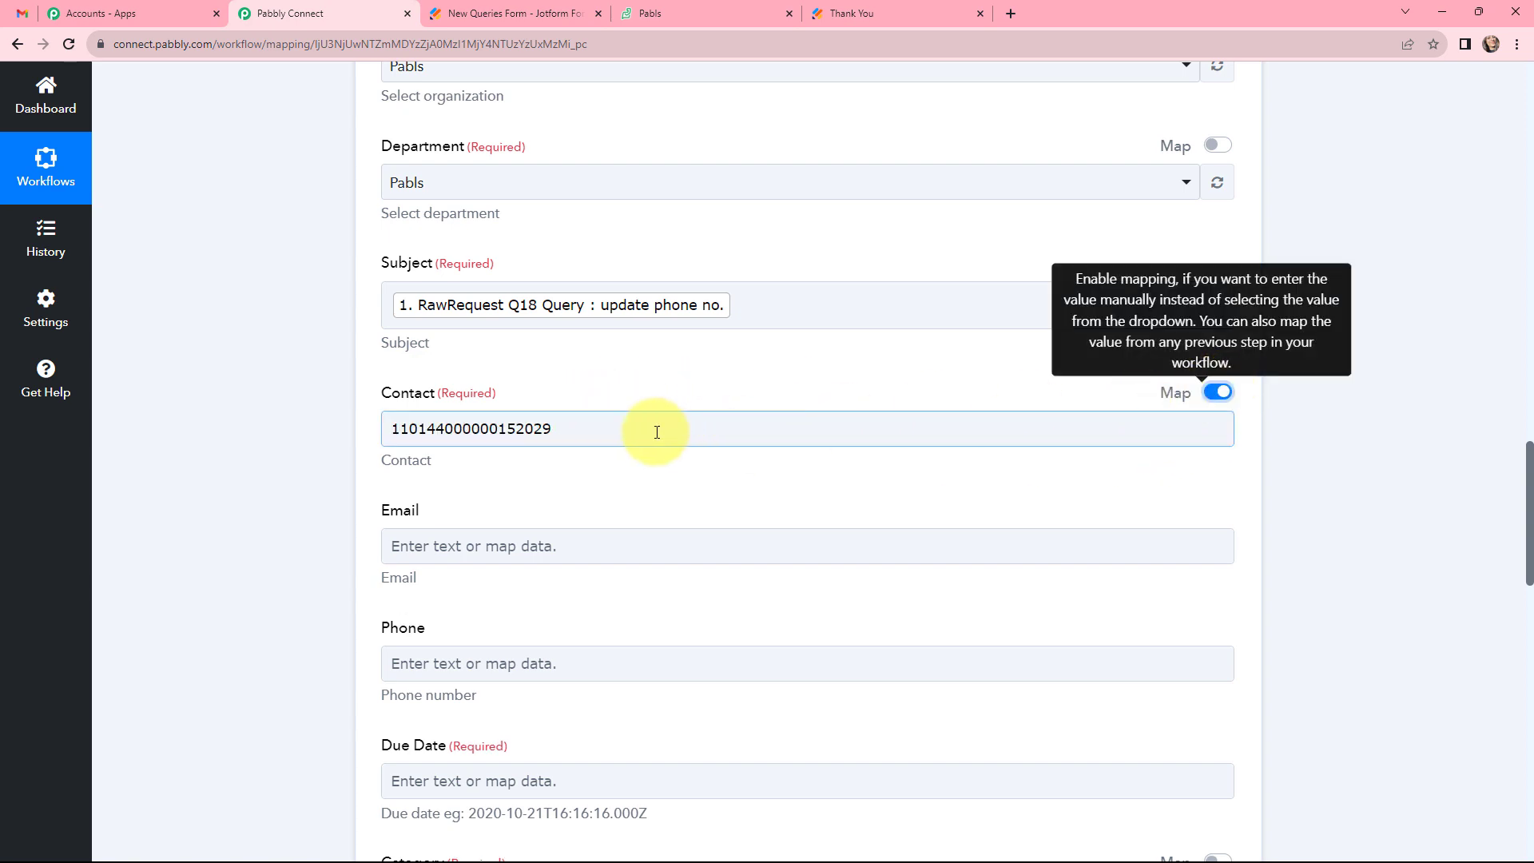
drag(651, 428, 379, 417)
key(BackSpace)
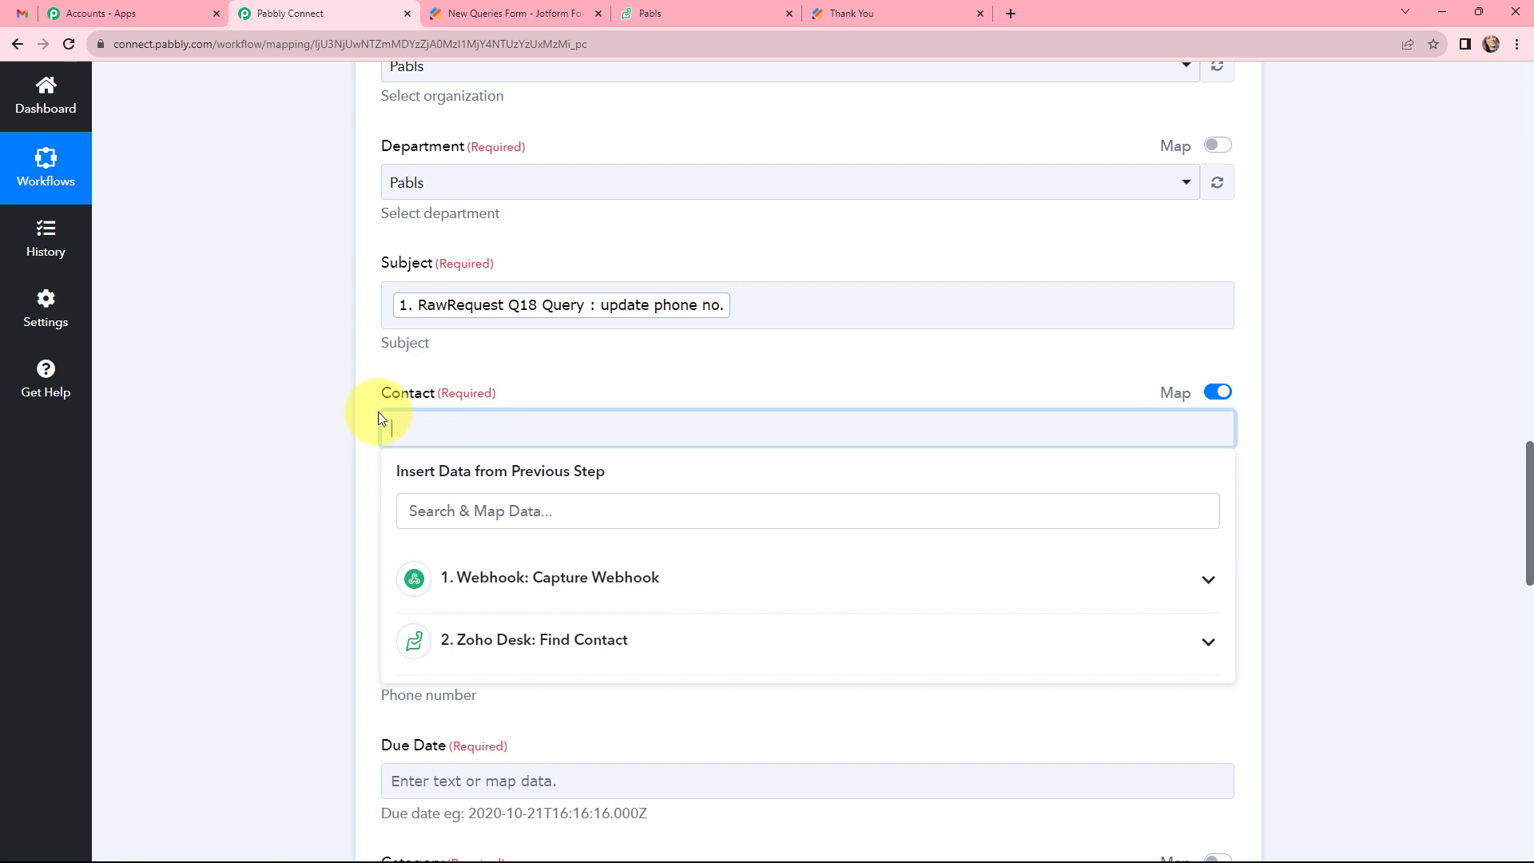
scroll(627, 560, down, 1)
click(627, 561)
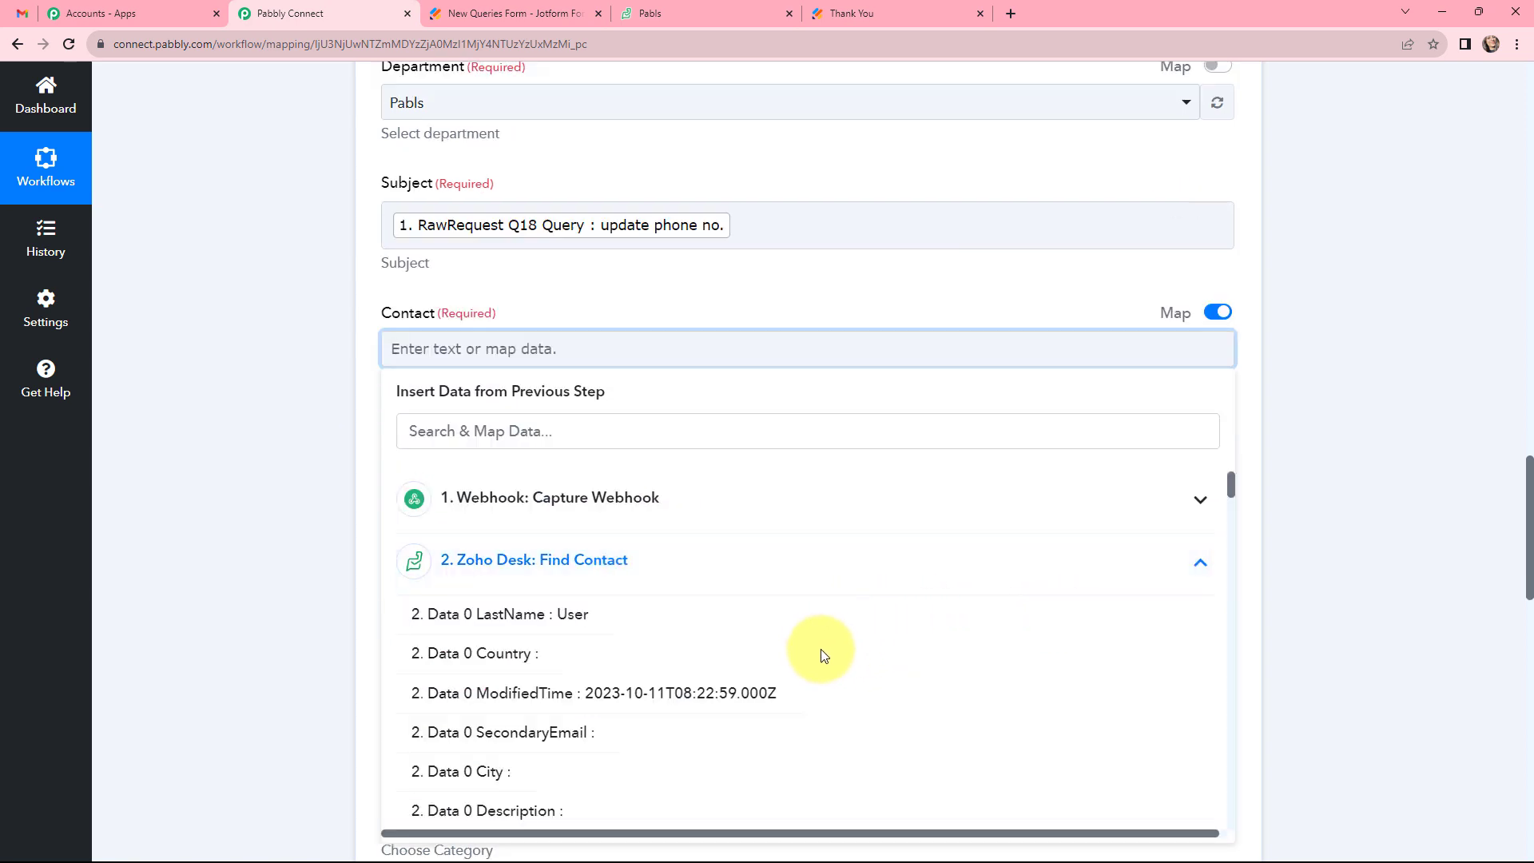
click(766, 436)
text(owner)
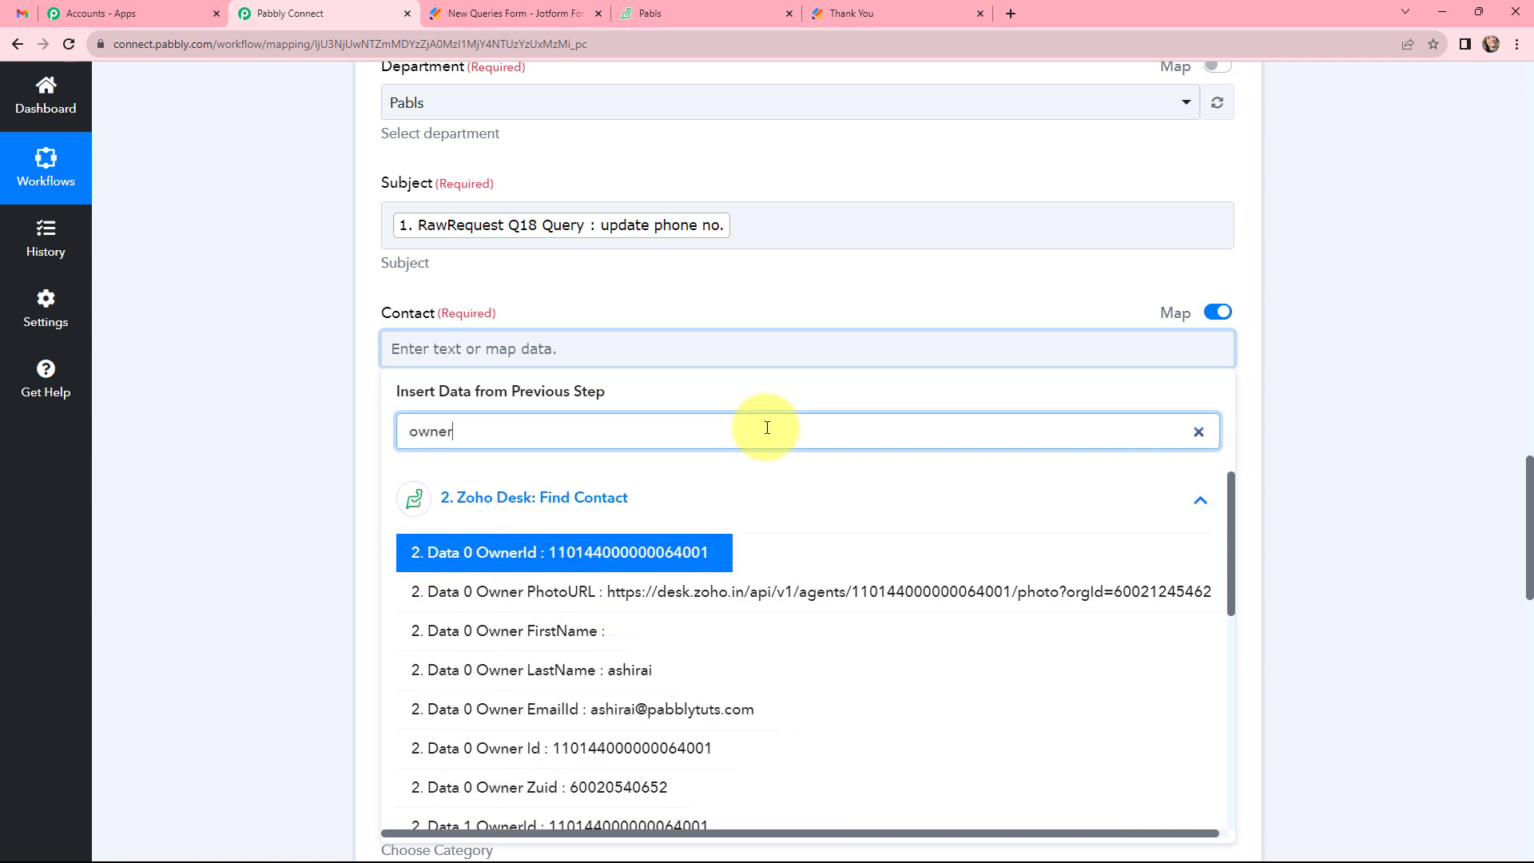
text( id)
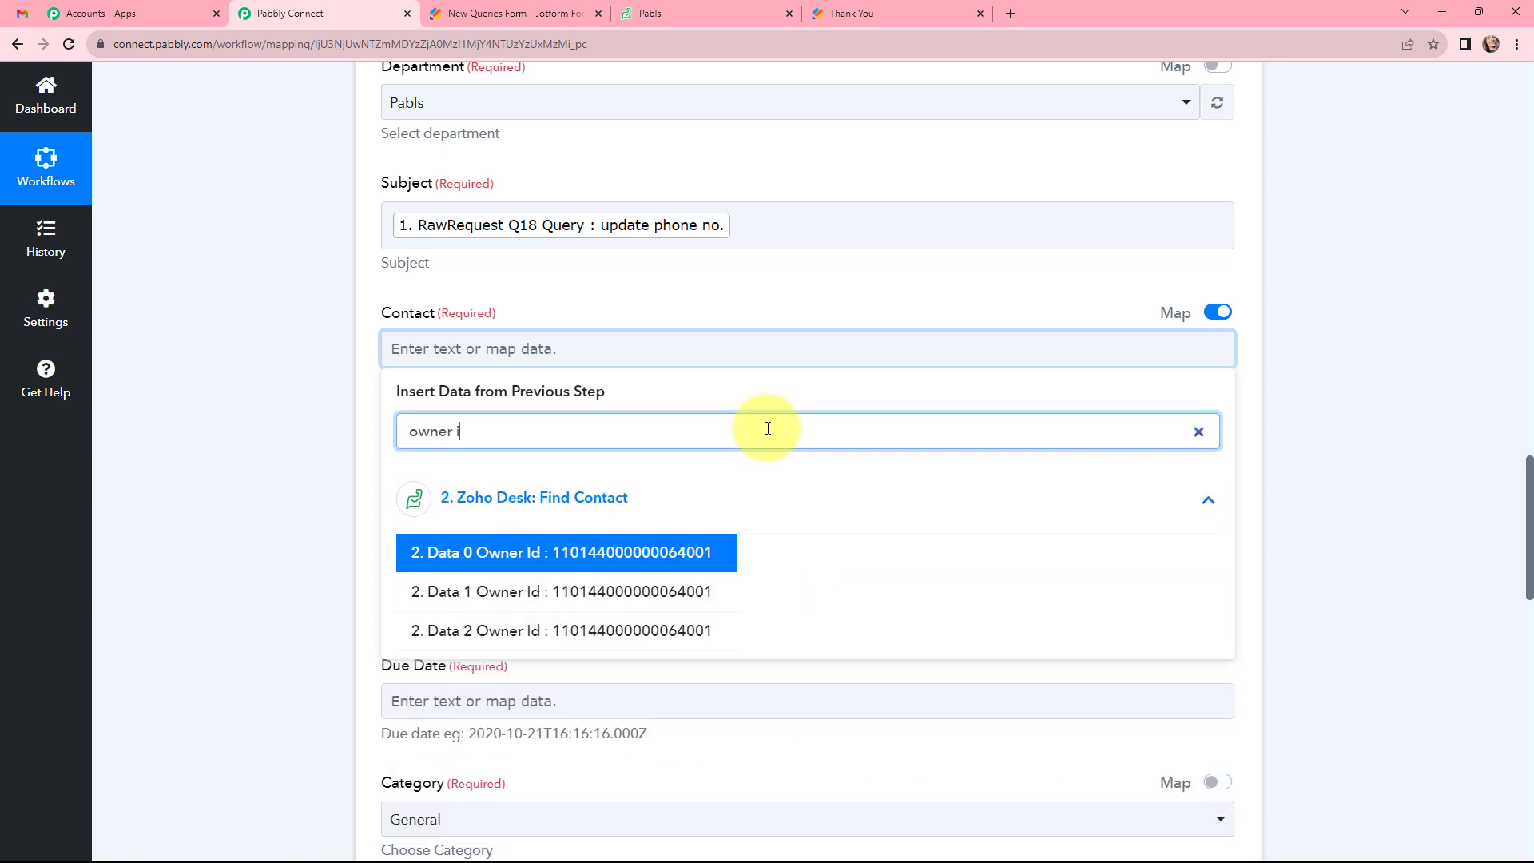
click(703, 553)
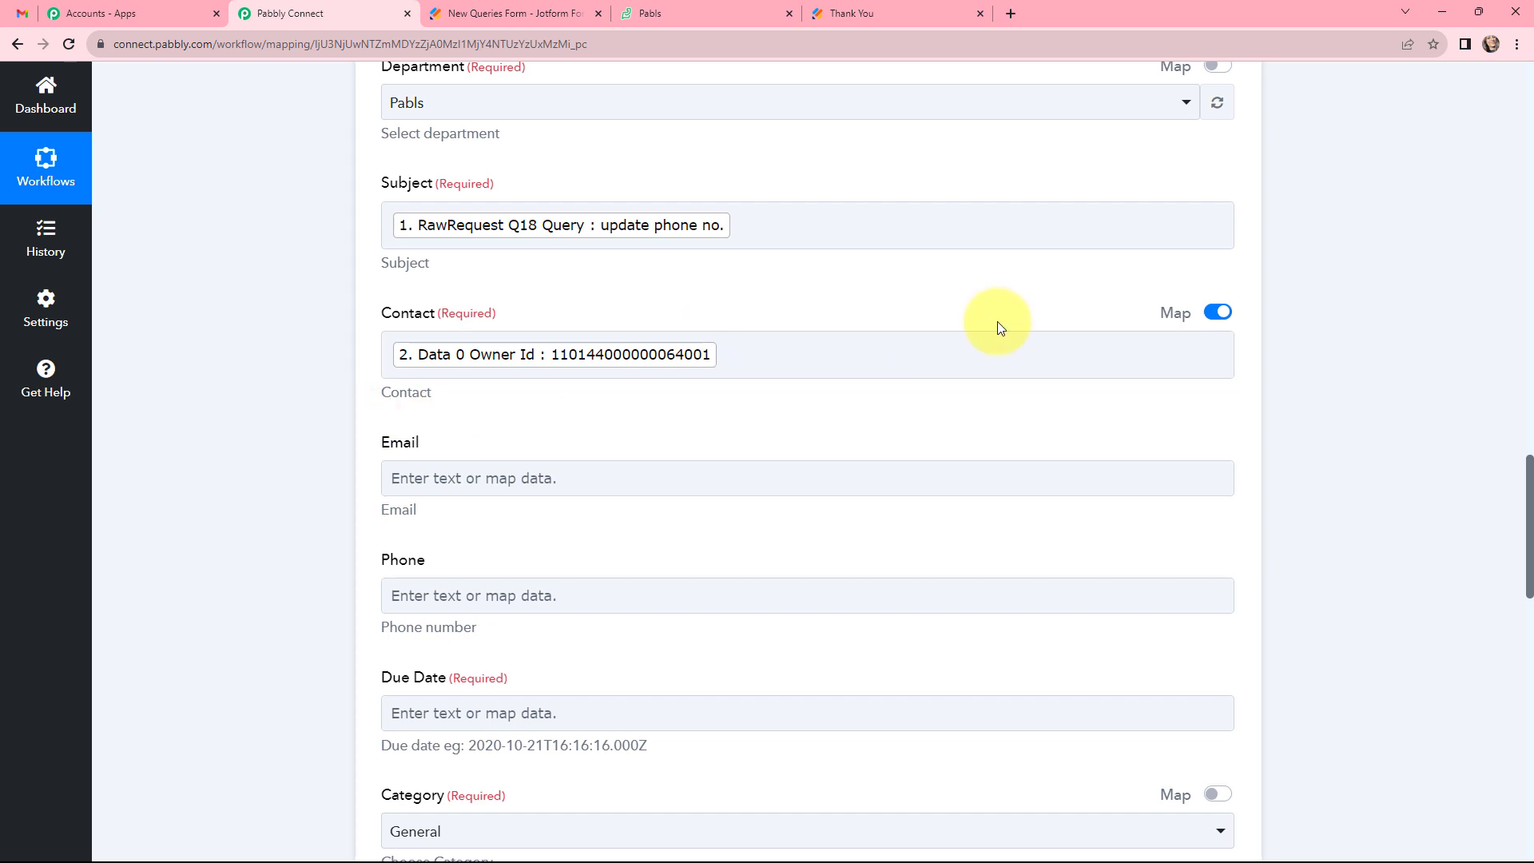
- Map the ticket's Due Date to the webhook's RawRequest Q14 DateAnd Date, searching for "date", and check the field's expected date format
scroll(842, 414, down, 4)
click(839, 358)
text(date)
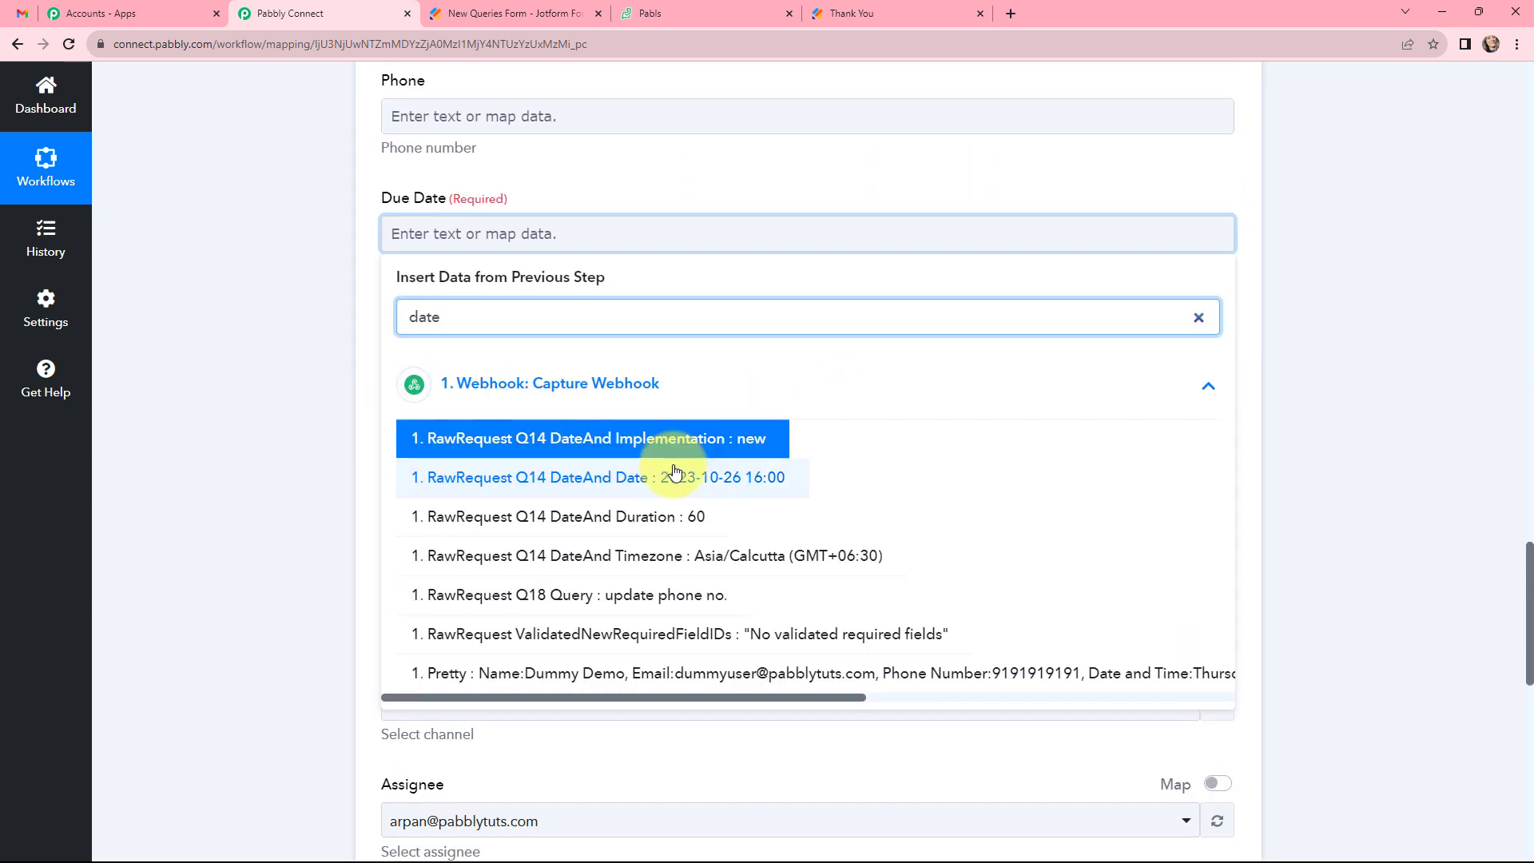
click(728, 478)
click(668, 199)
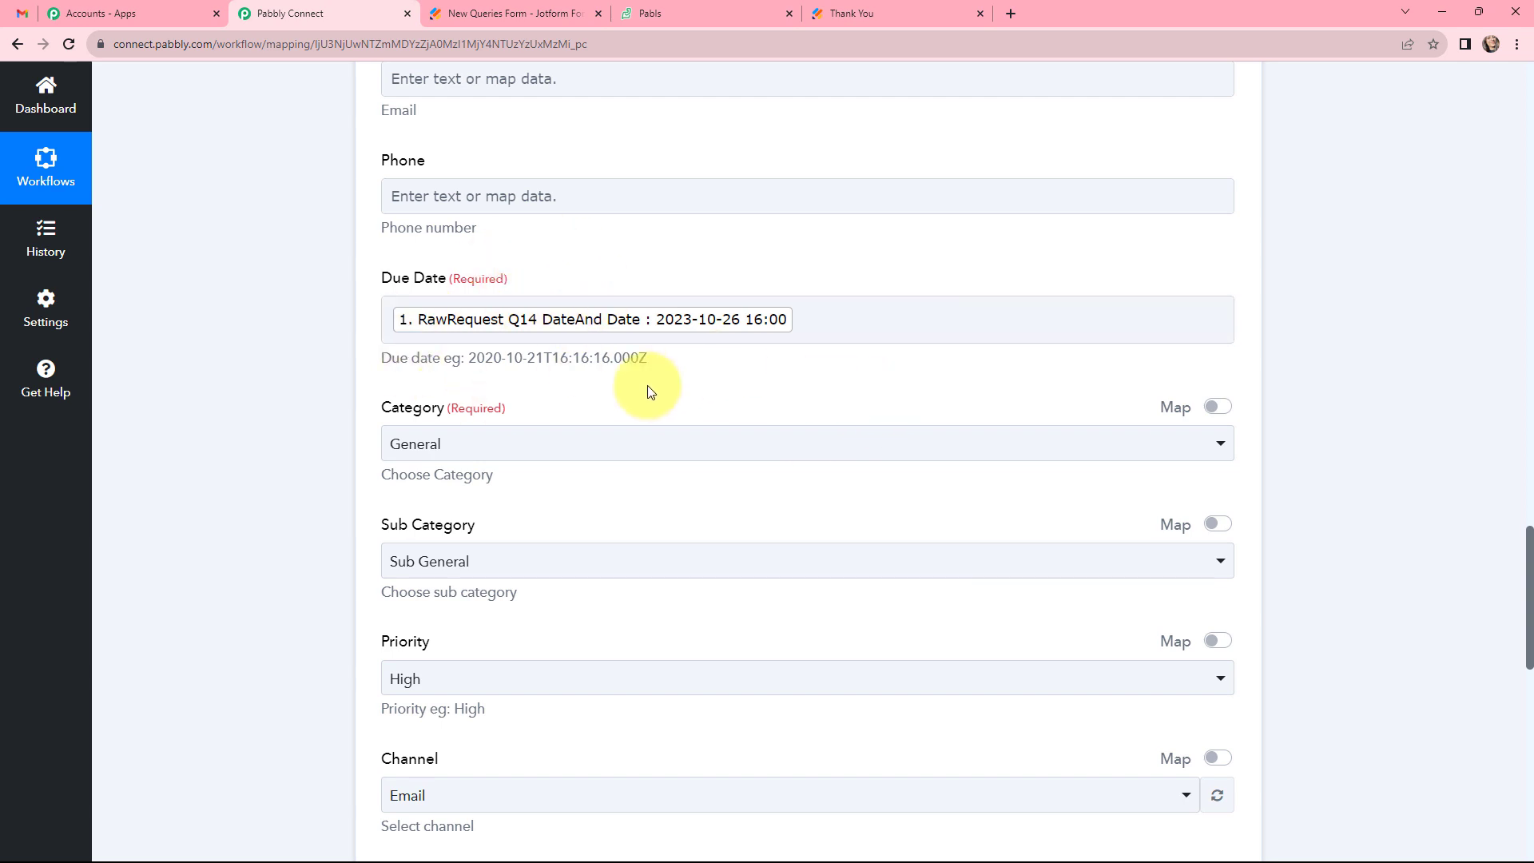
scroll(567, 329, up, 1)
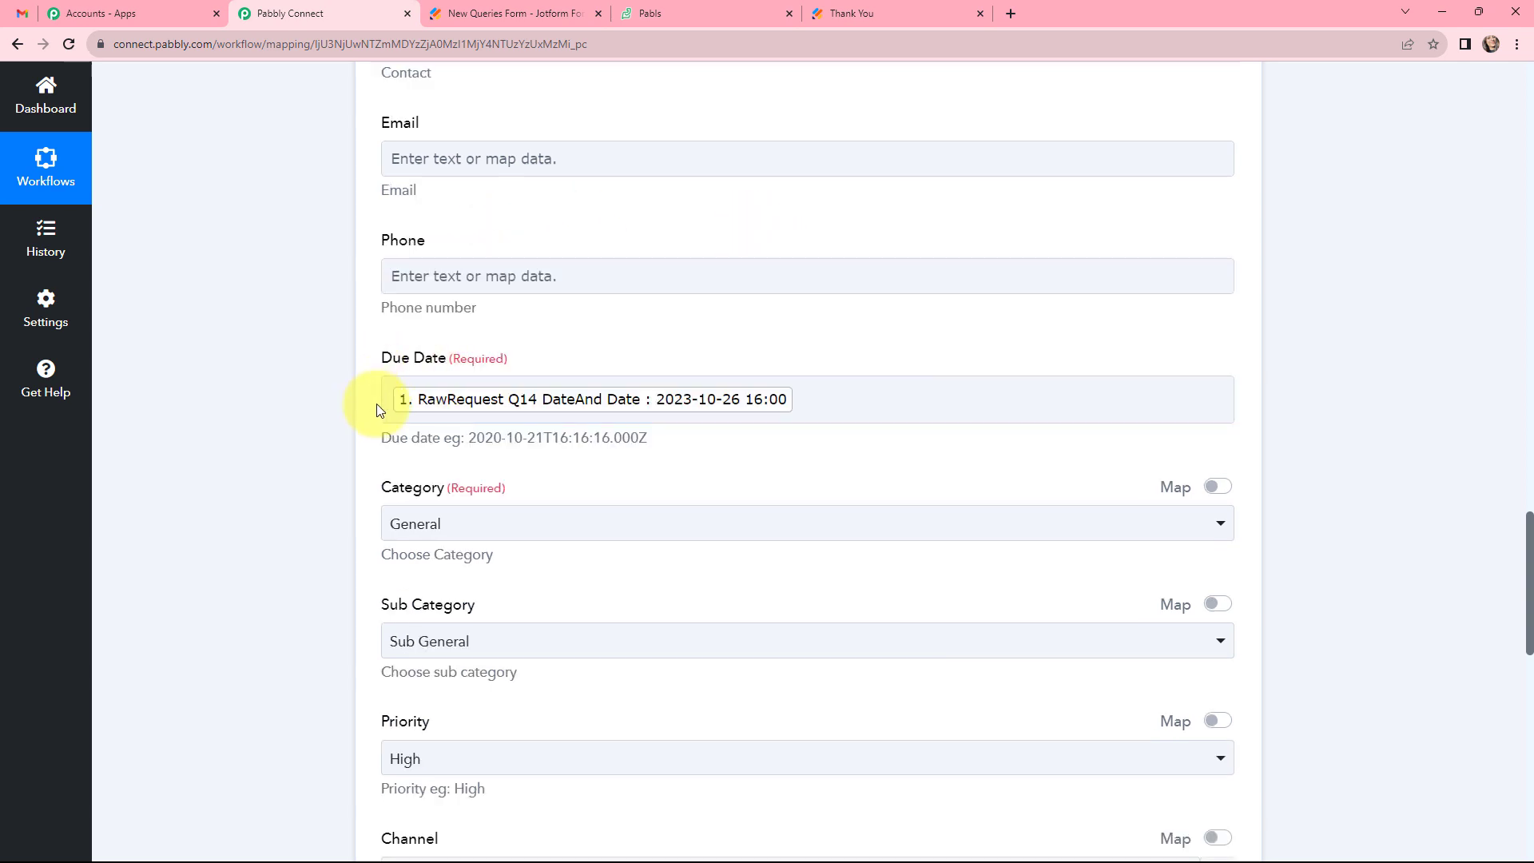
drag(379, 441, 652, 459)
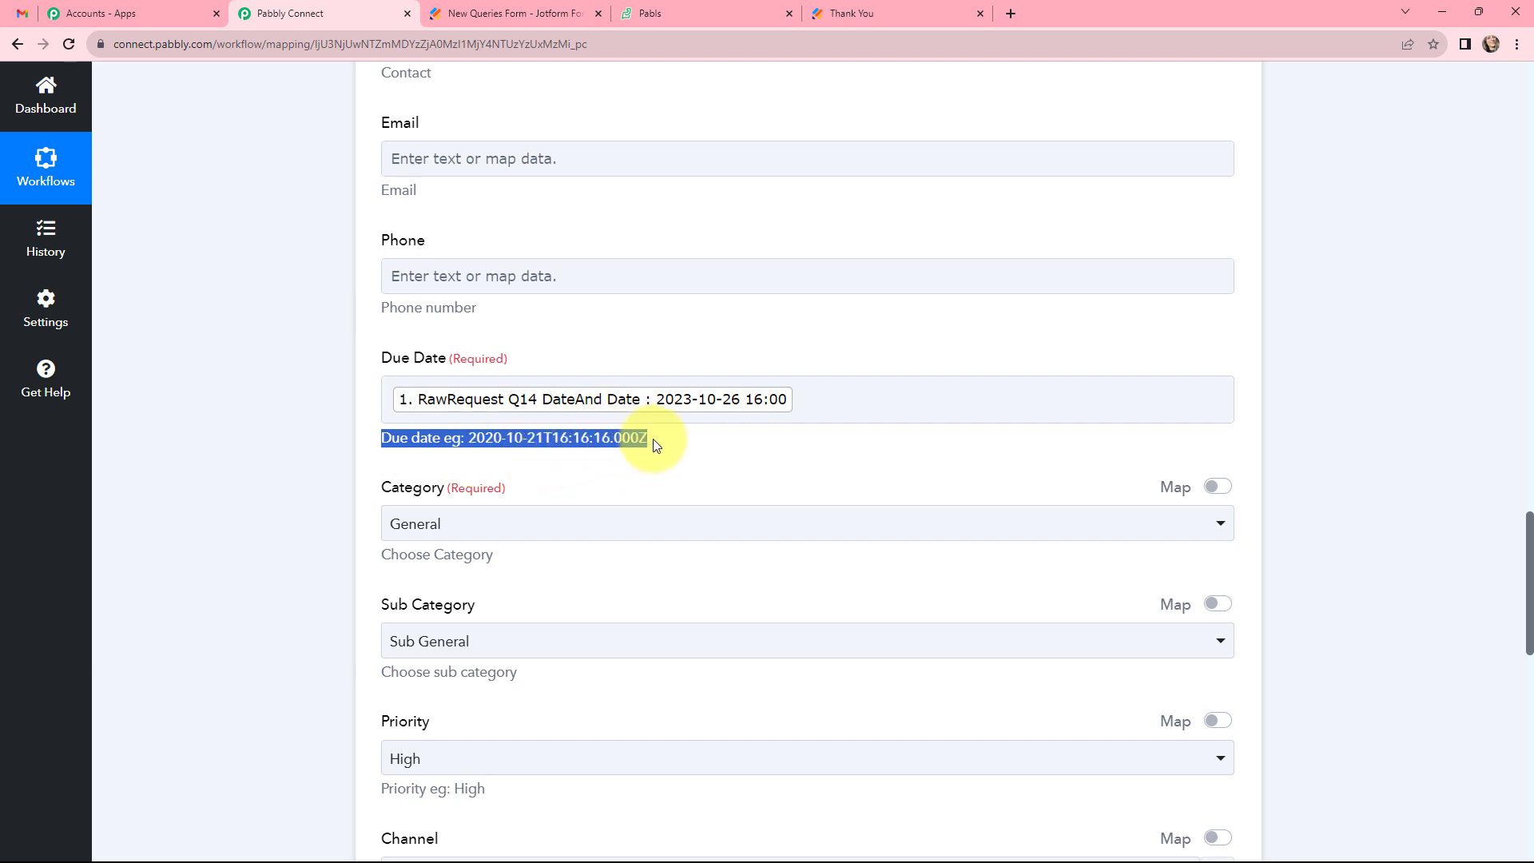
click(655, 441)
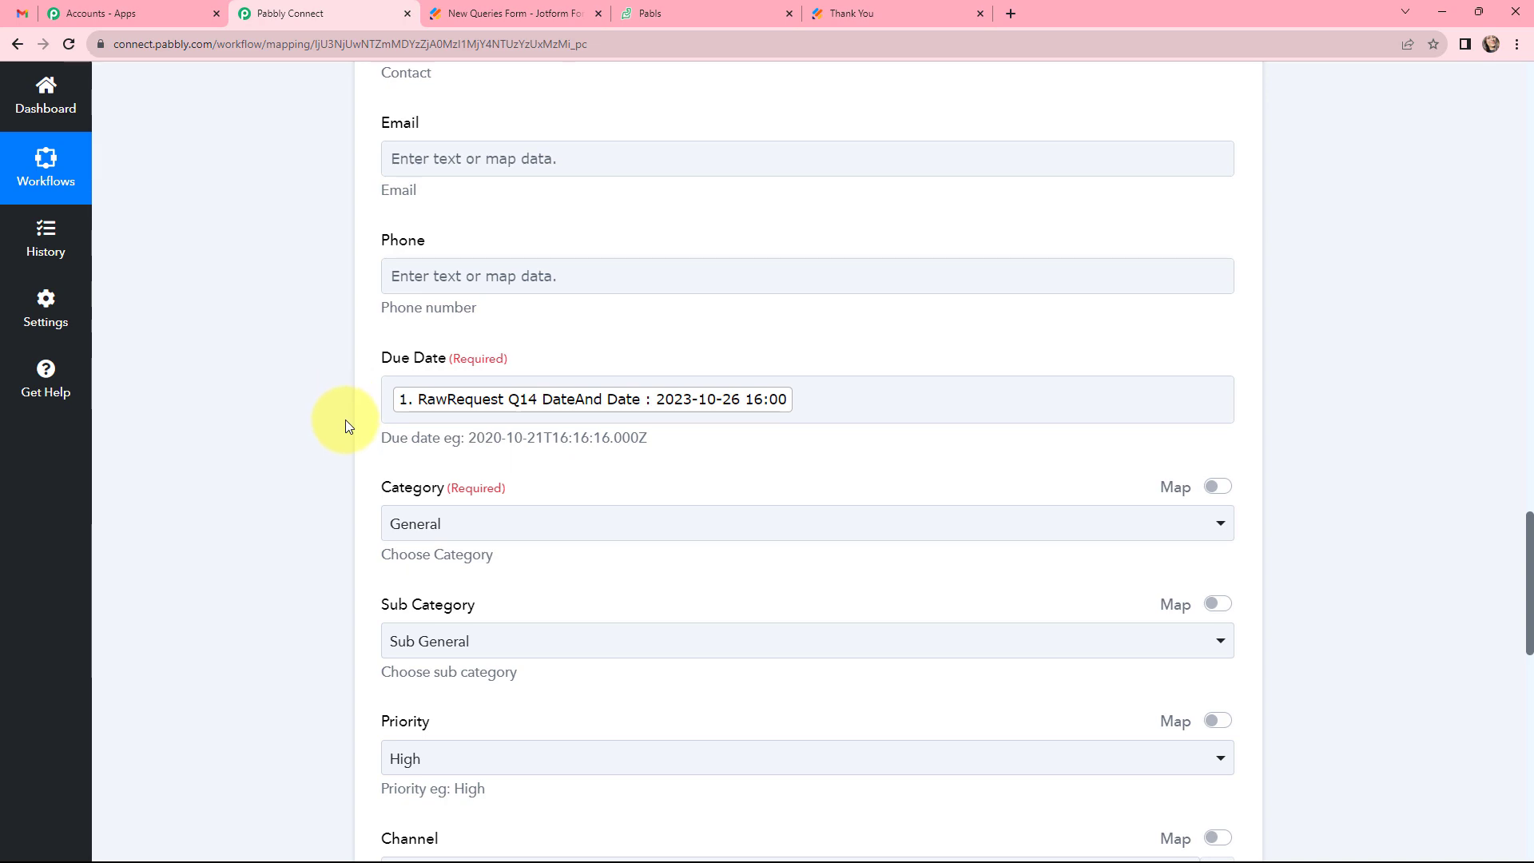
- Insert a Date/Time Formatter by Pabbly action directly before Create New Ticket, with the Format Date with Time Zone event, and connect it
scroll(345, 419, up, 15)
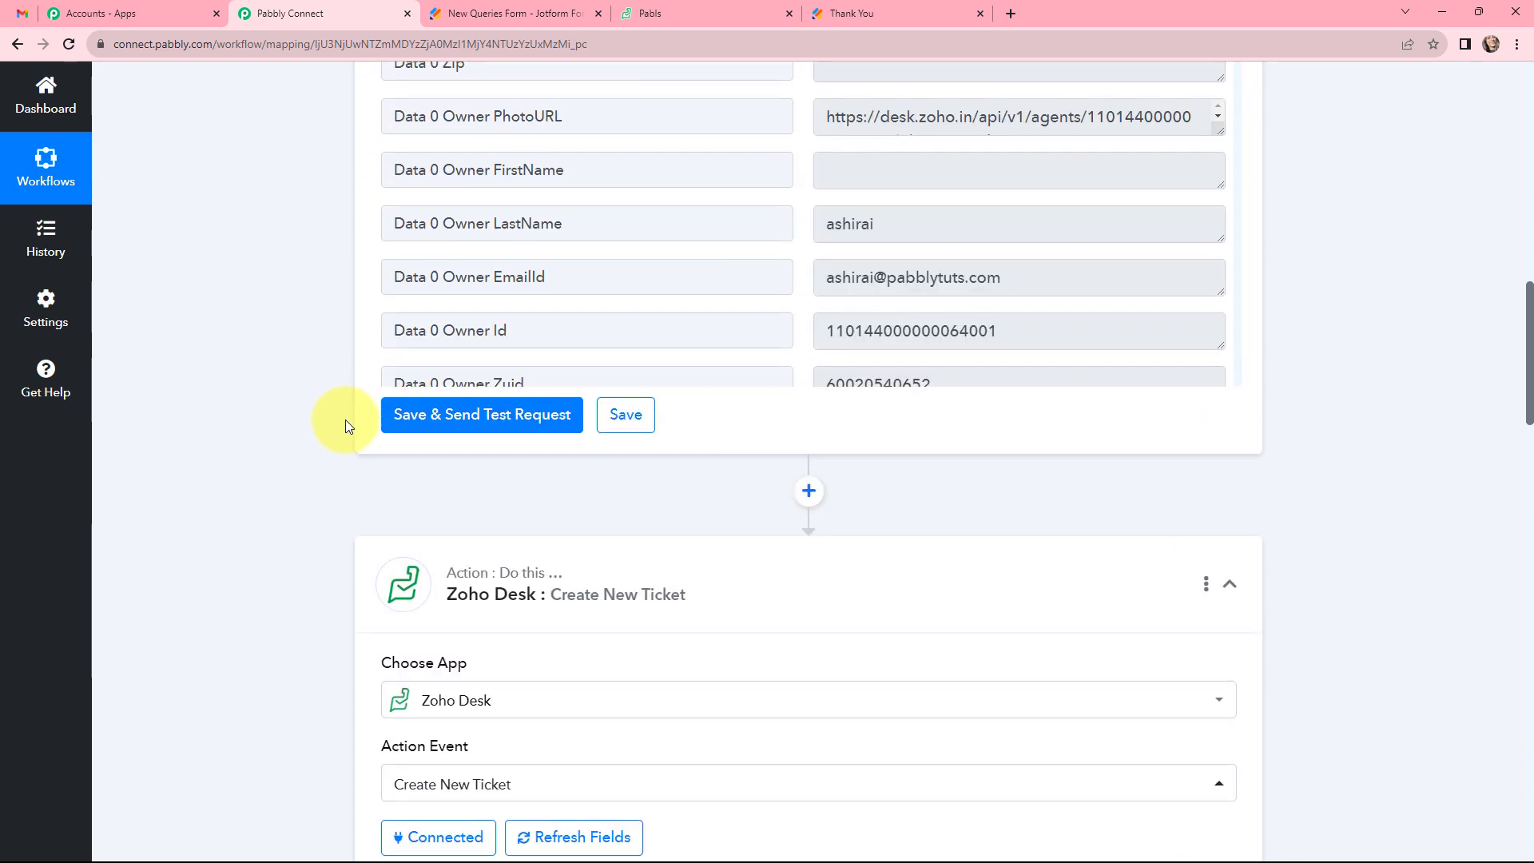
click(808, 490)
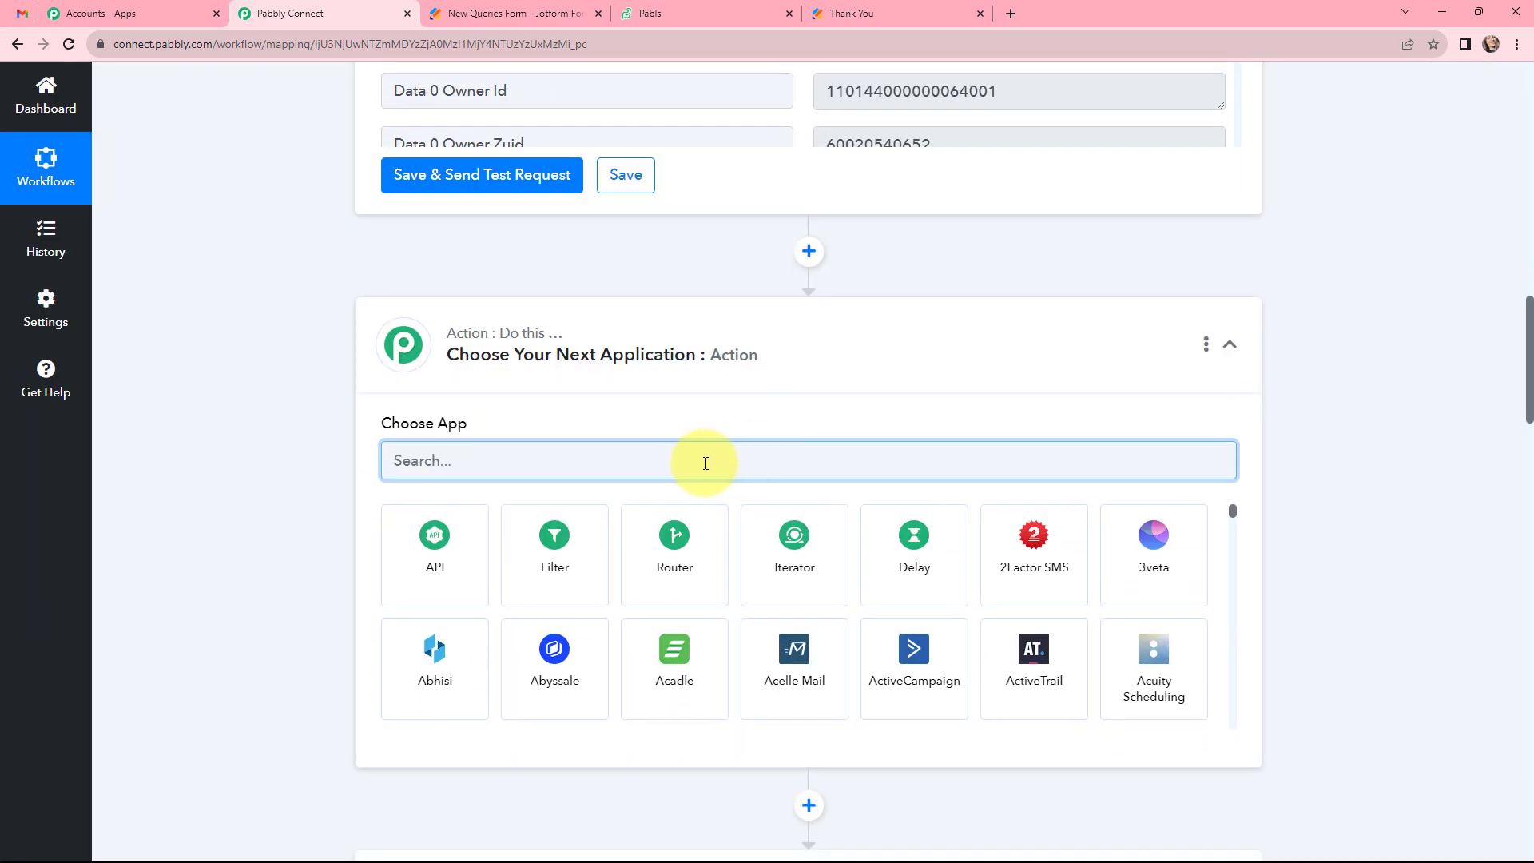
text(date)
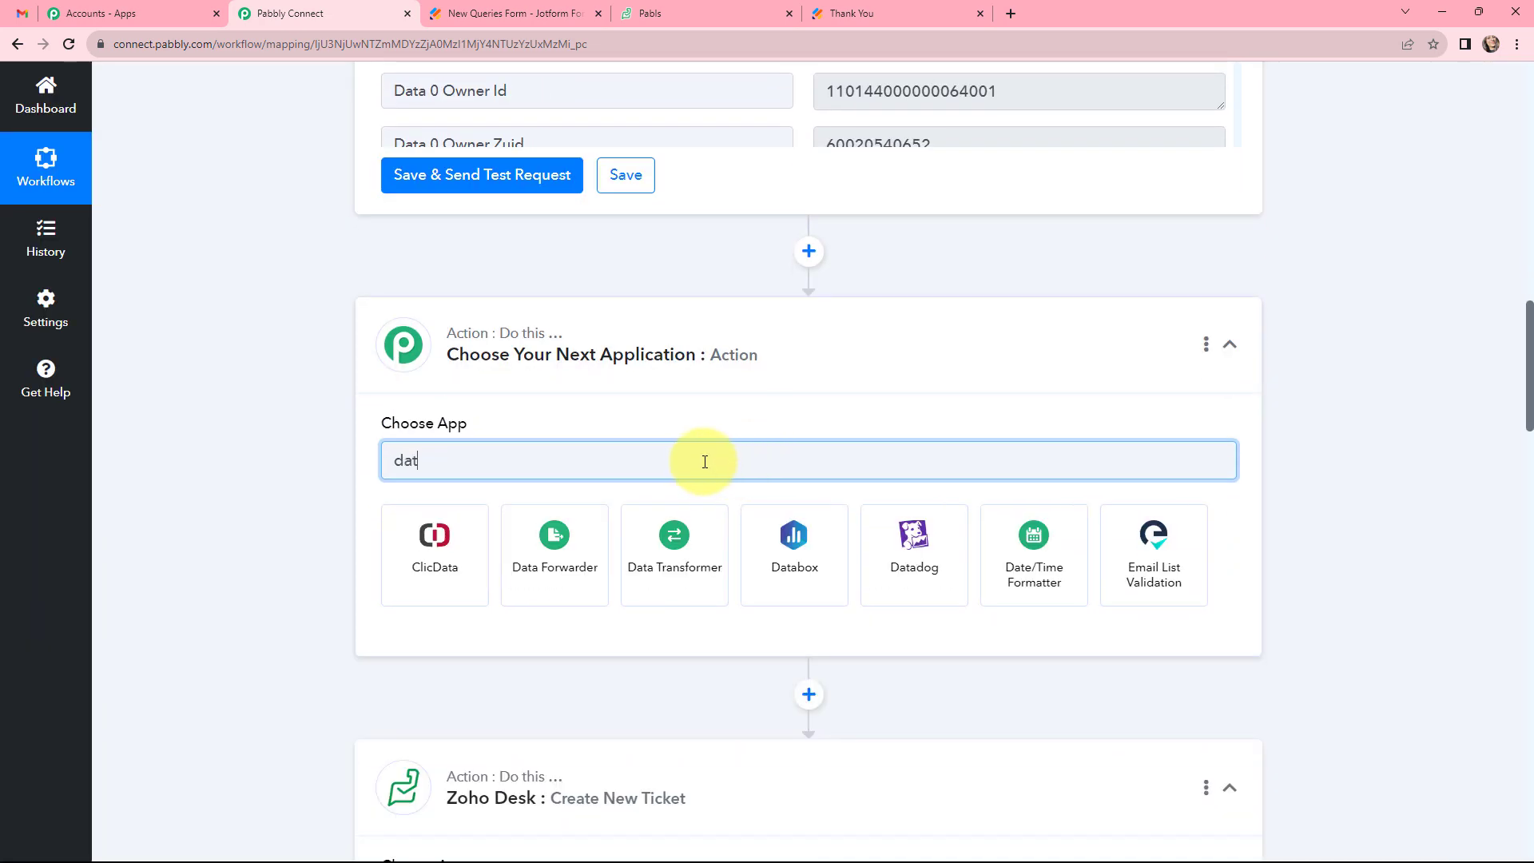
click(439, 536)
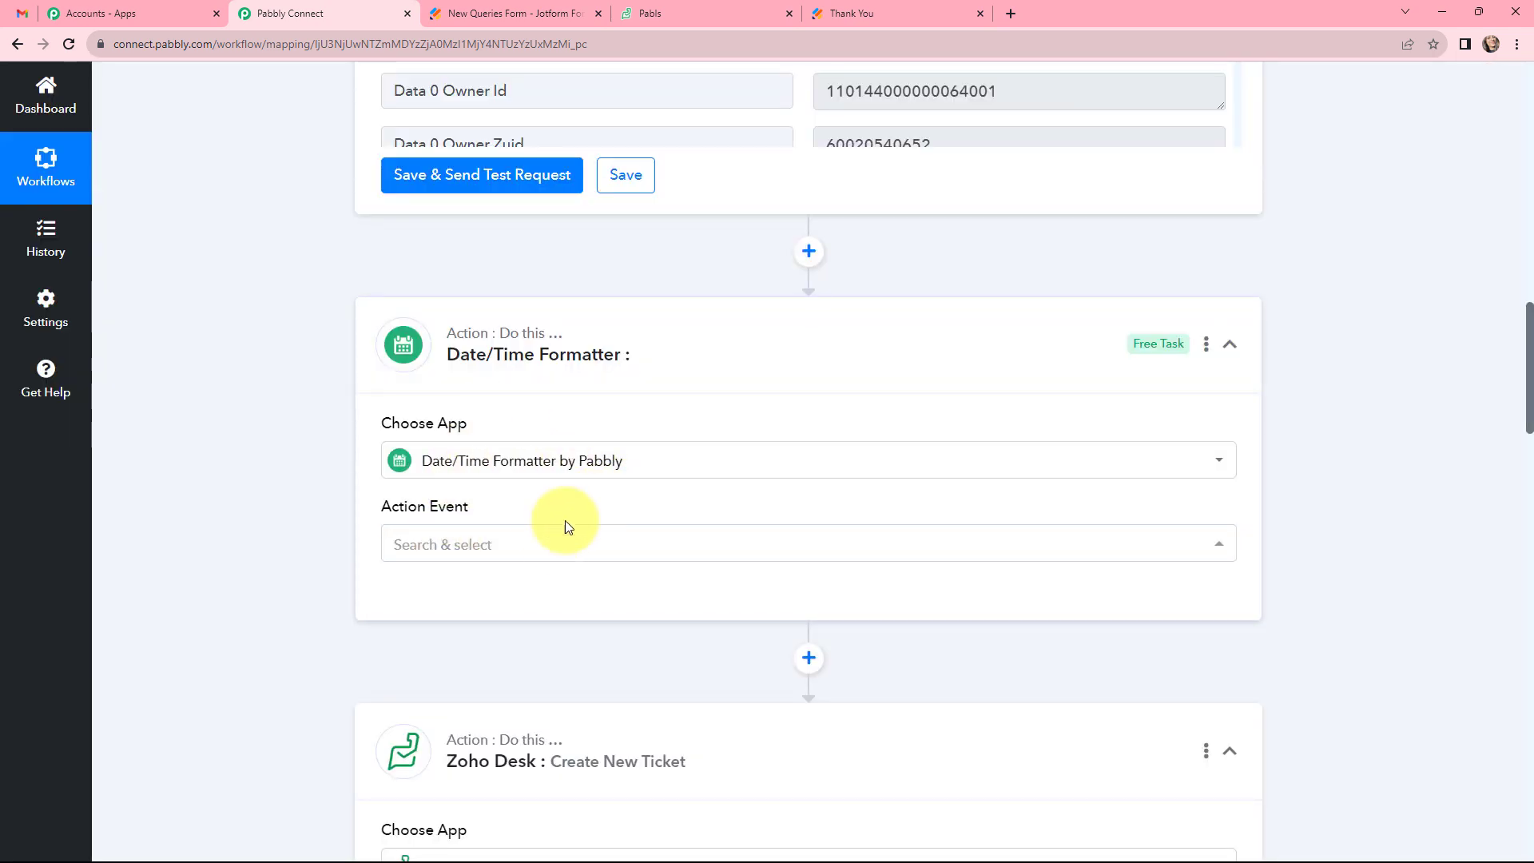
click(470, 539)
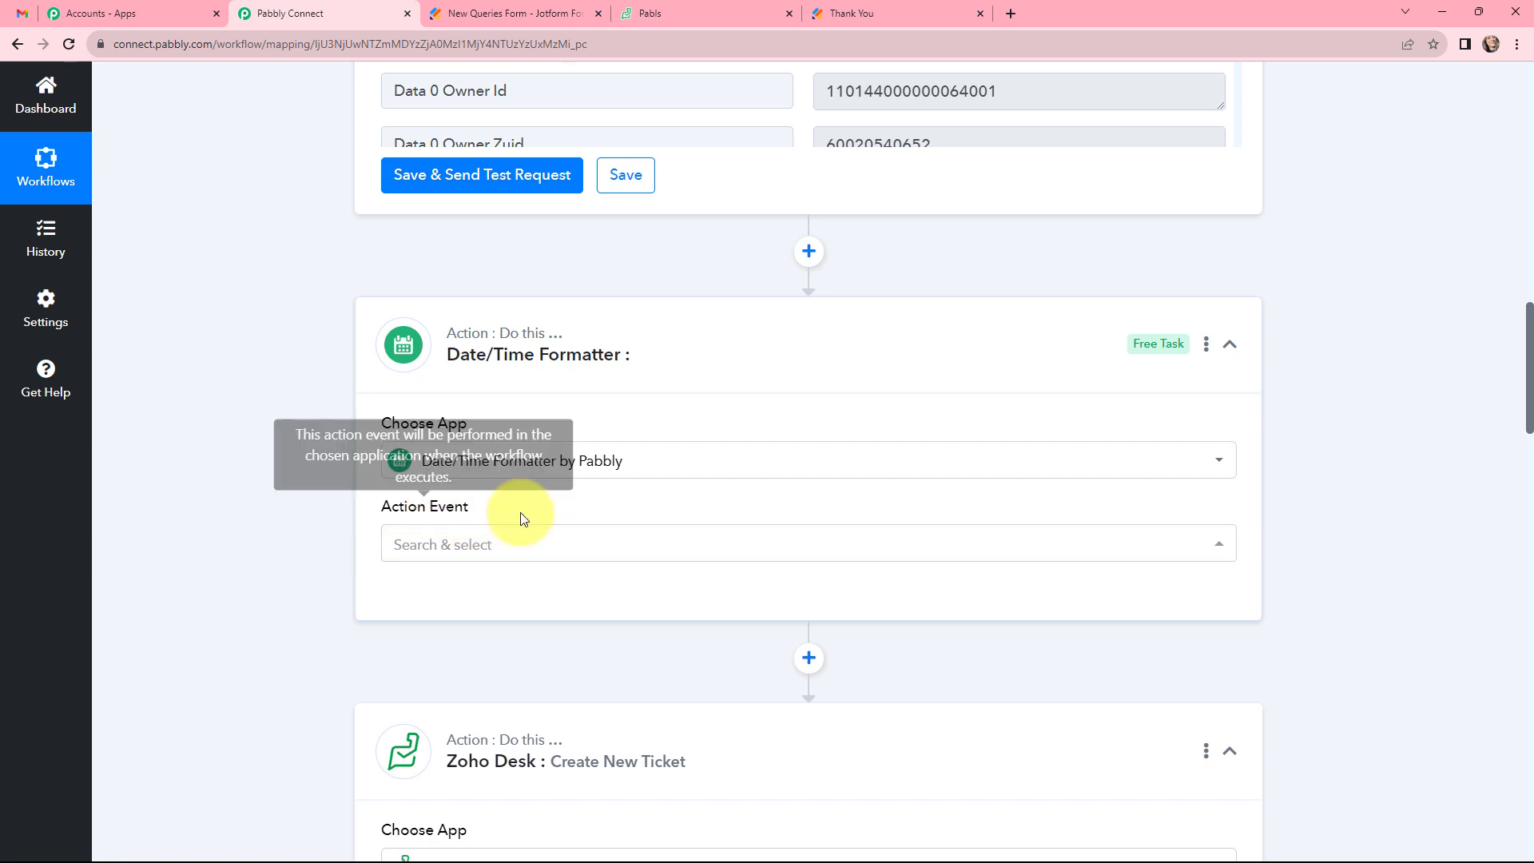
click(495, 545)
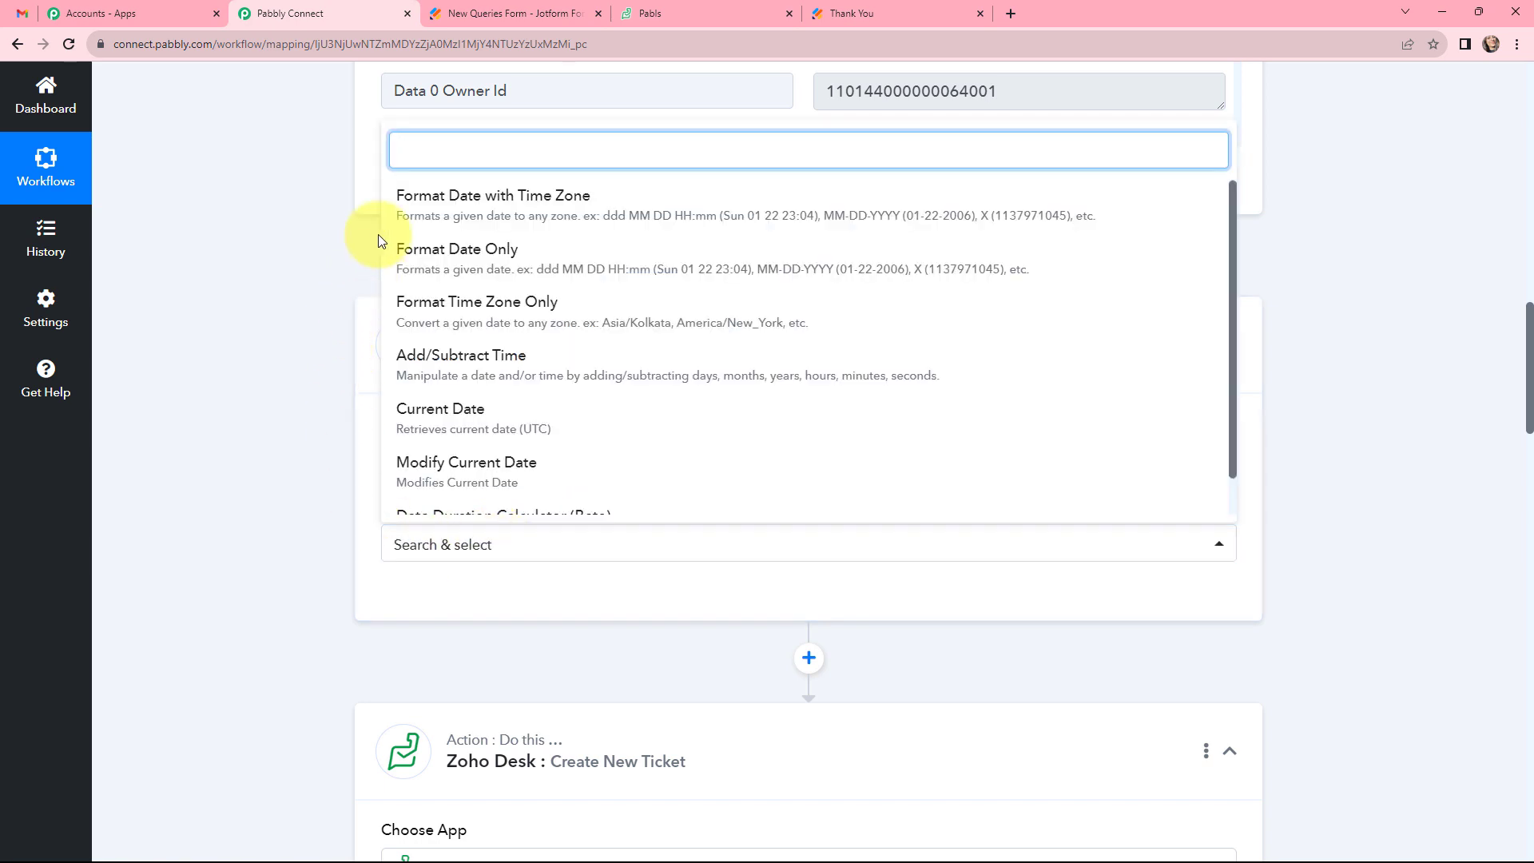
click(523, 201)
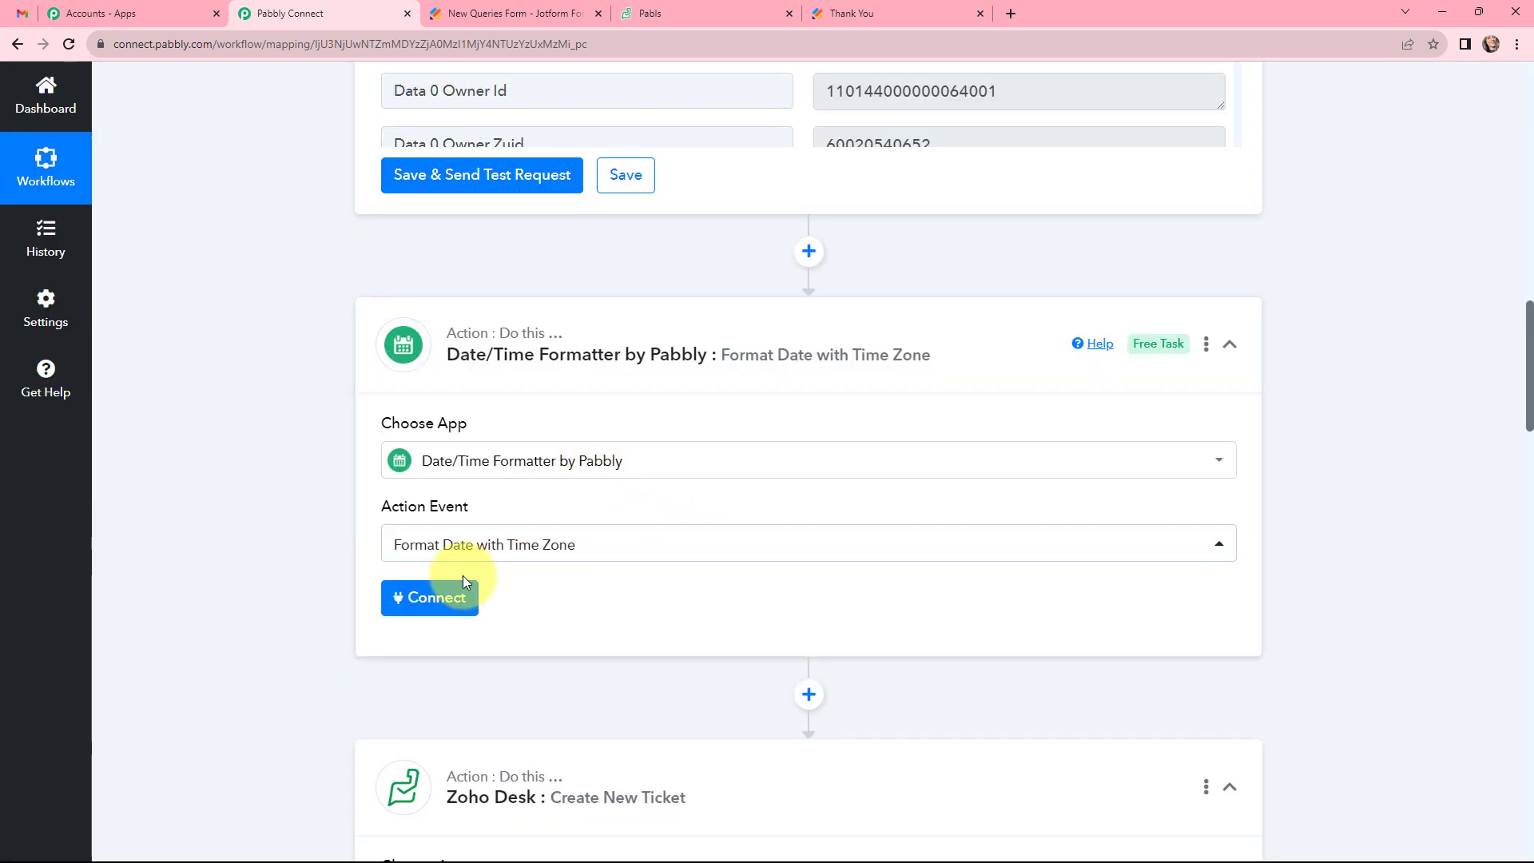
click(428, 608)
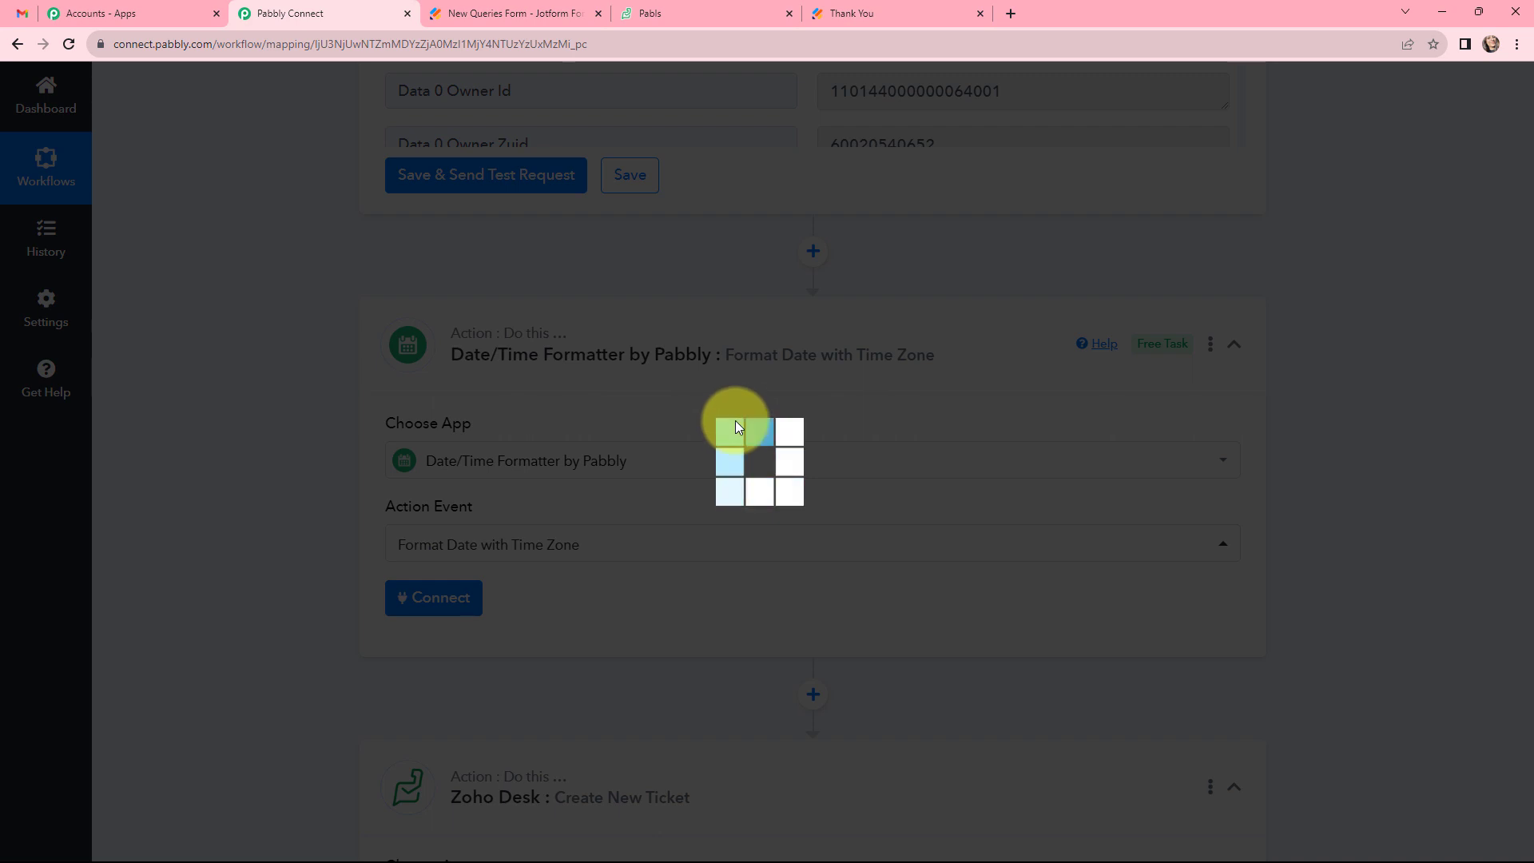
- Map the formatter's Date to the webhook's RawRequest Q14 DateAnd Date, searching the previous steps' data for "date"
scroll(735, 426, down, 4)
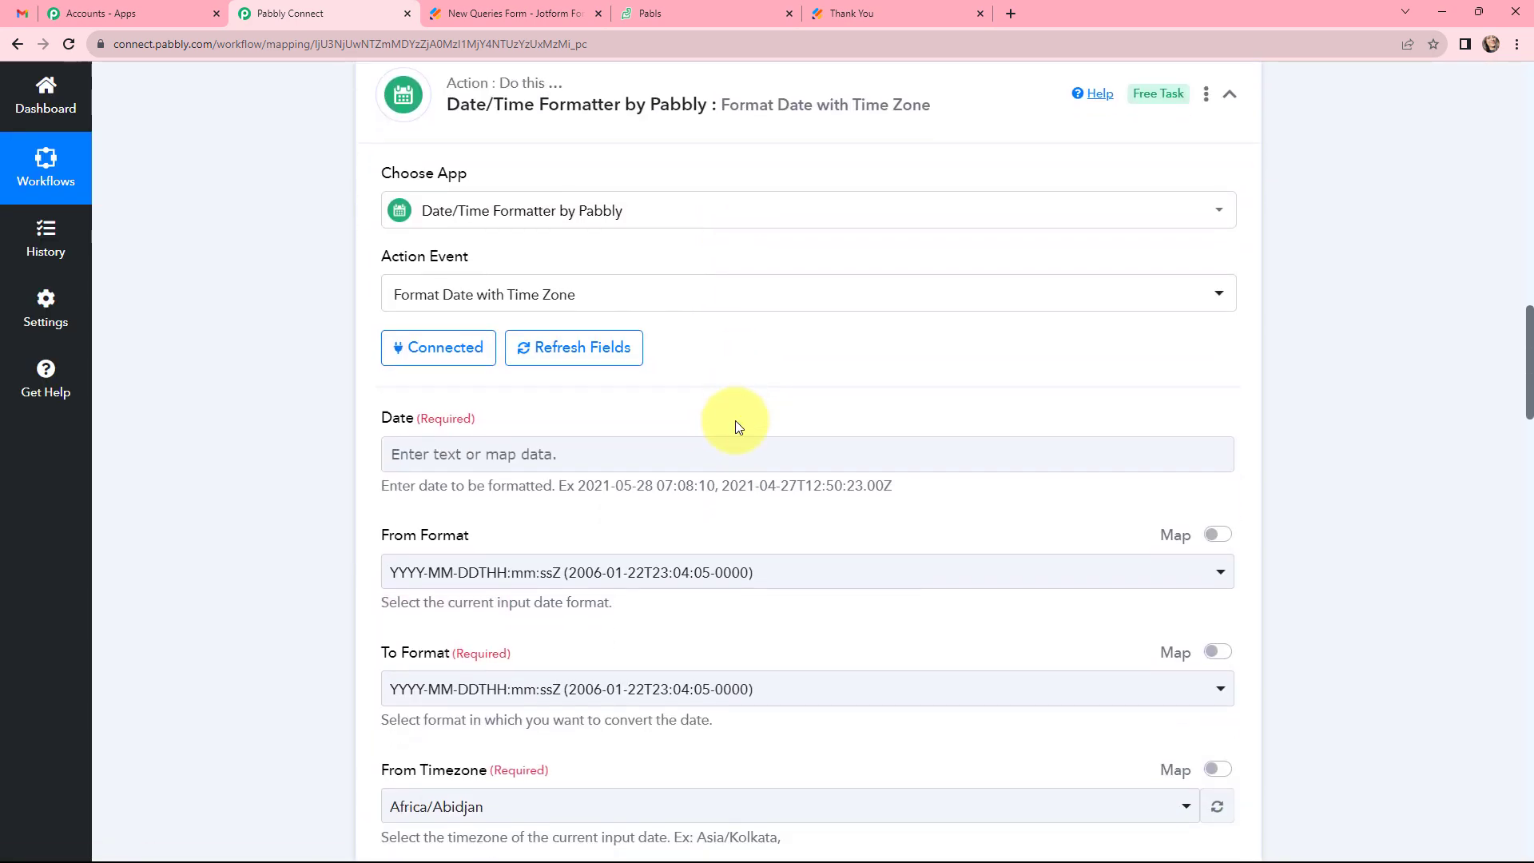
click(596, 390)
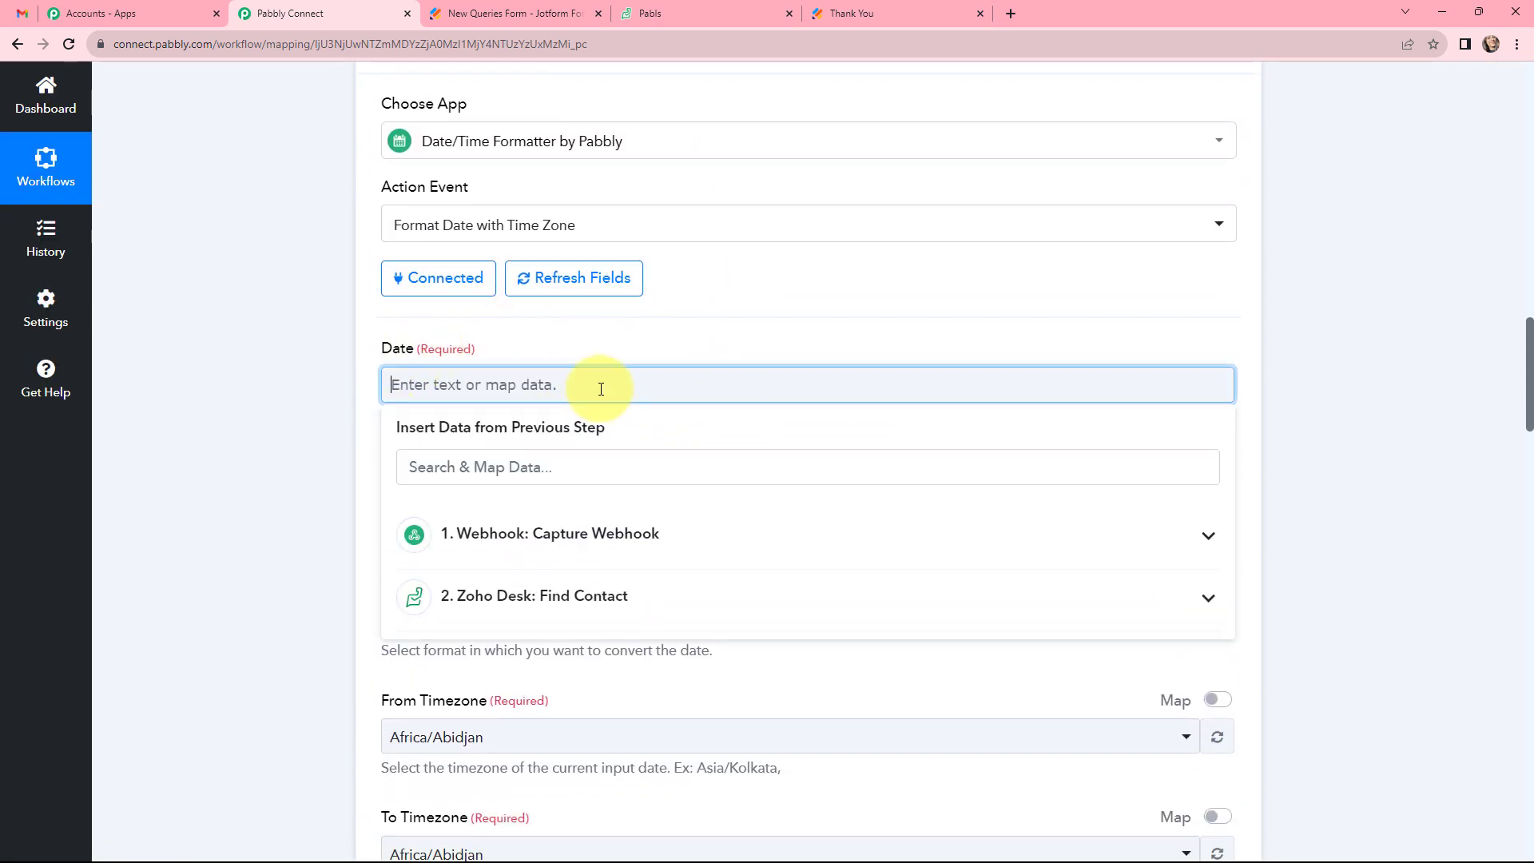
click(594, 533)
click(589, 468)
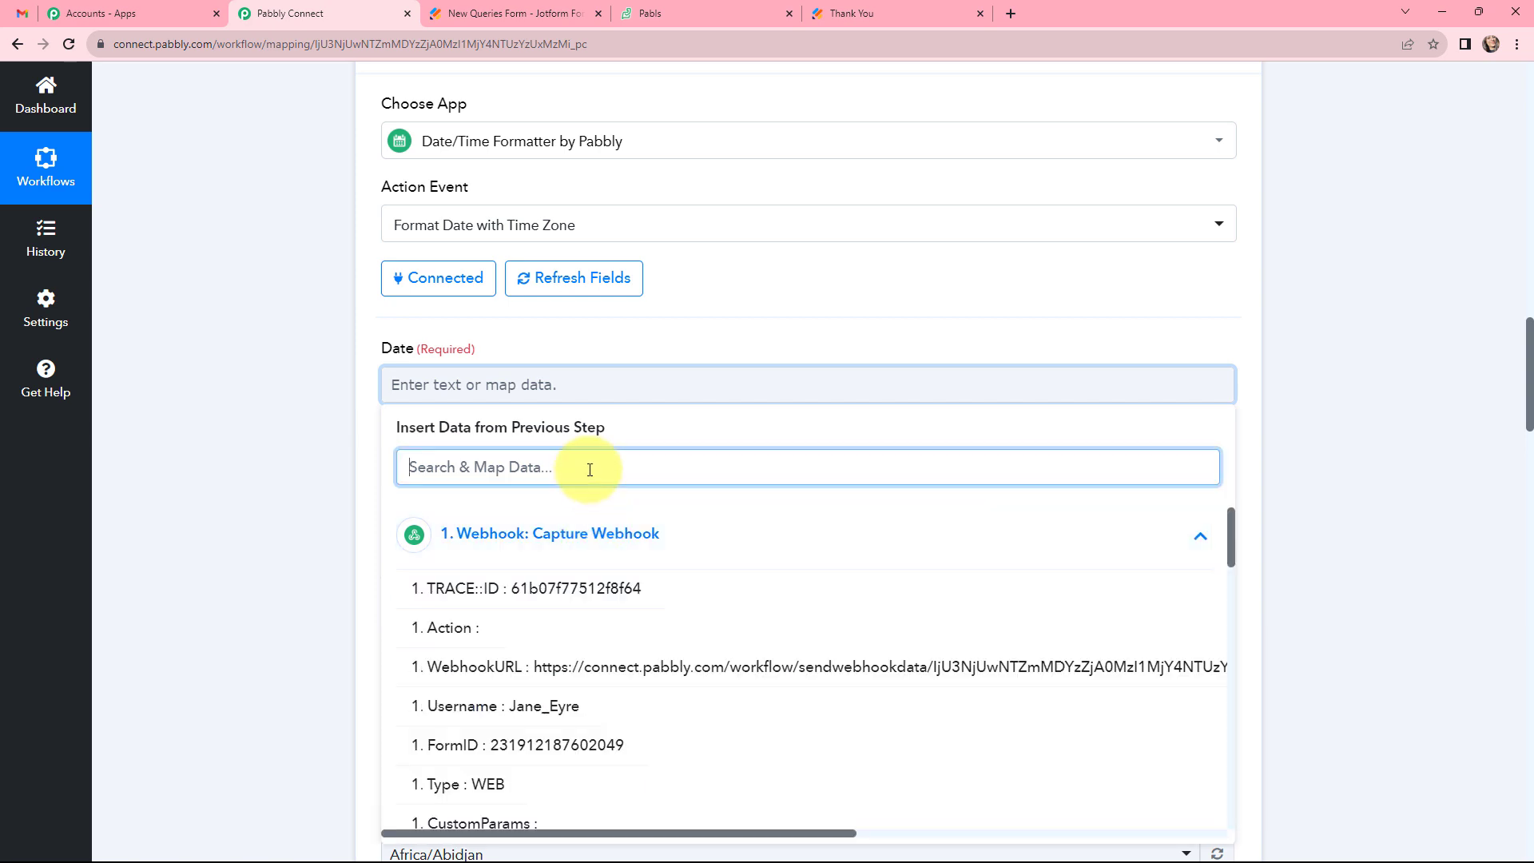
text(date)
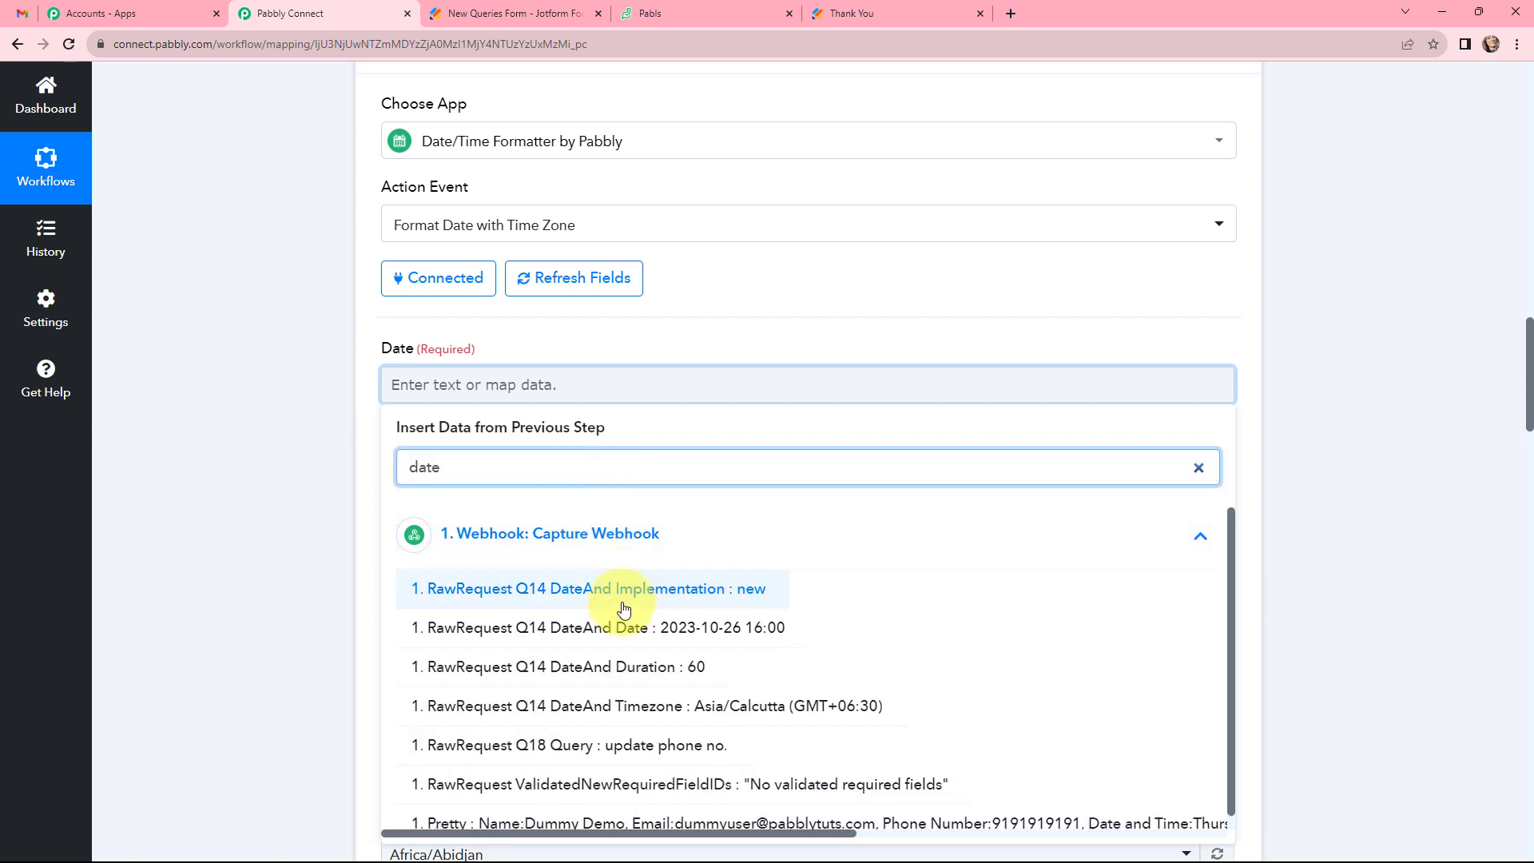
click(696, 629)
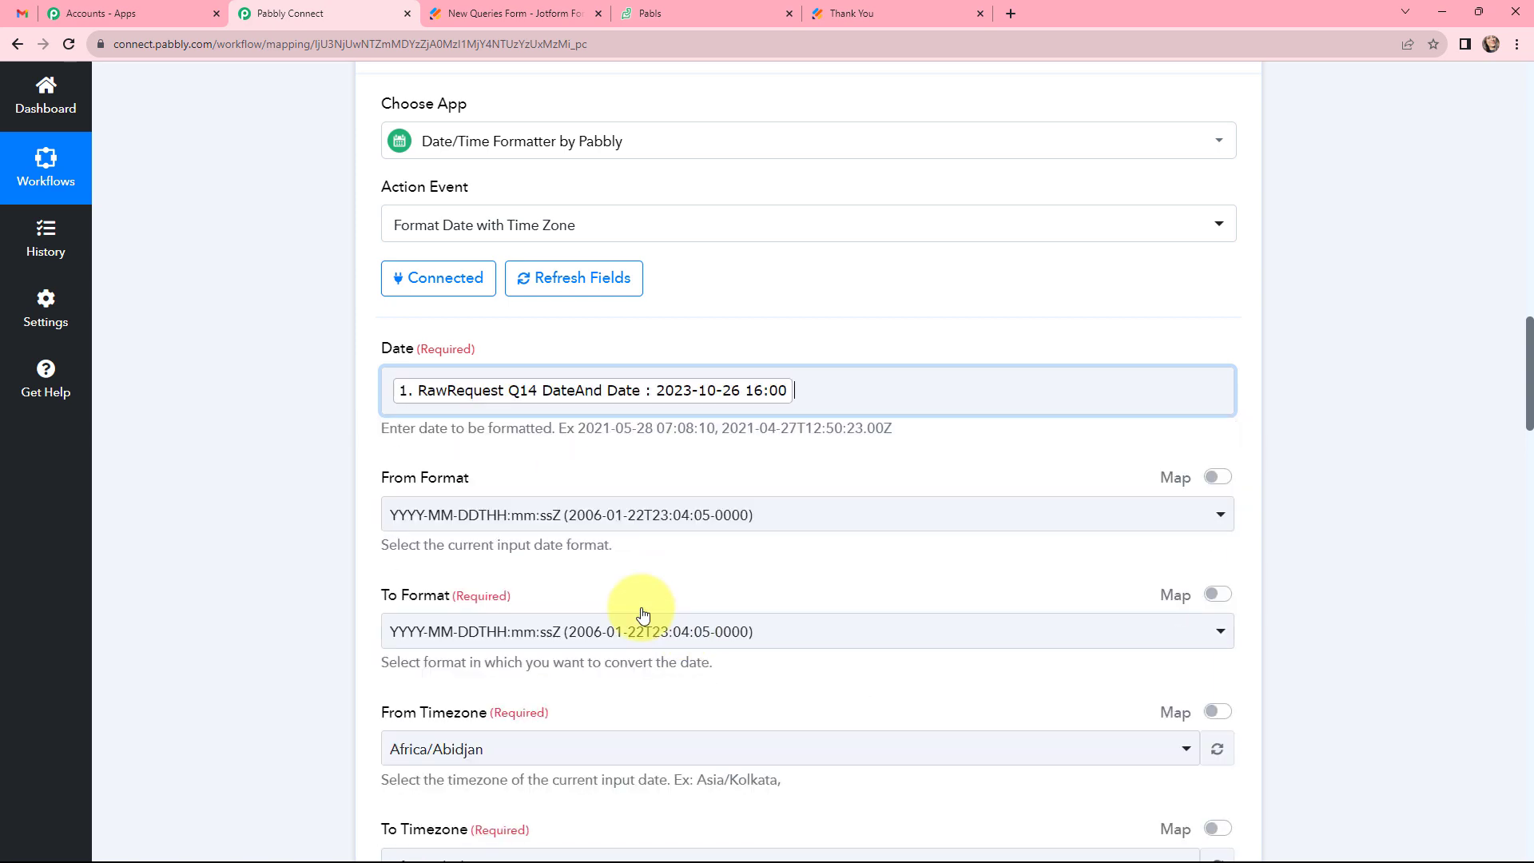
click(267, 388)
- Set the date formatter's To Format to YYYY-MM-DDTHH:mm:ss[Z]
scroll(743, 420, down, 2)
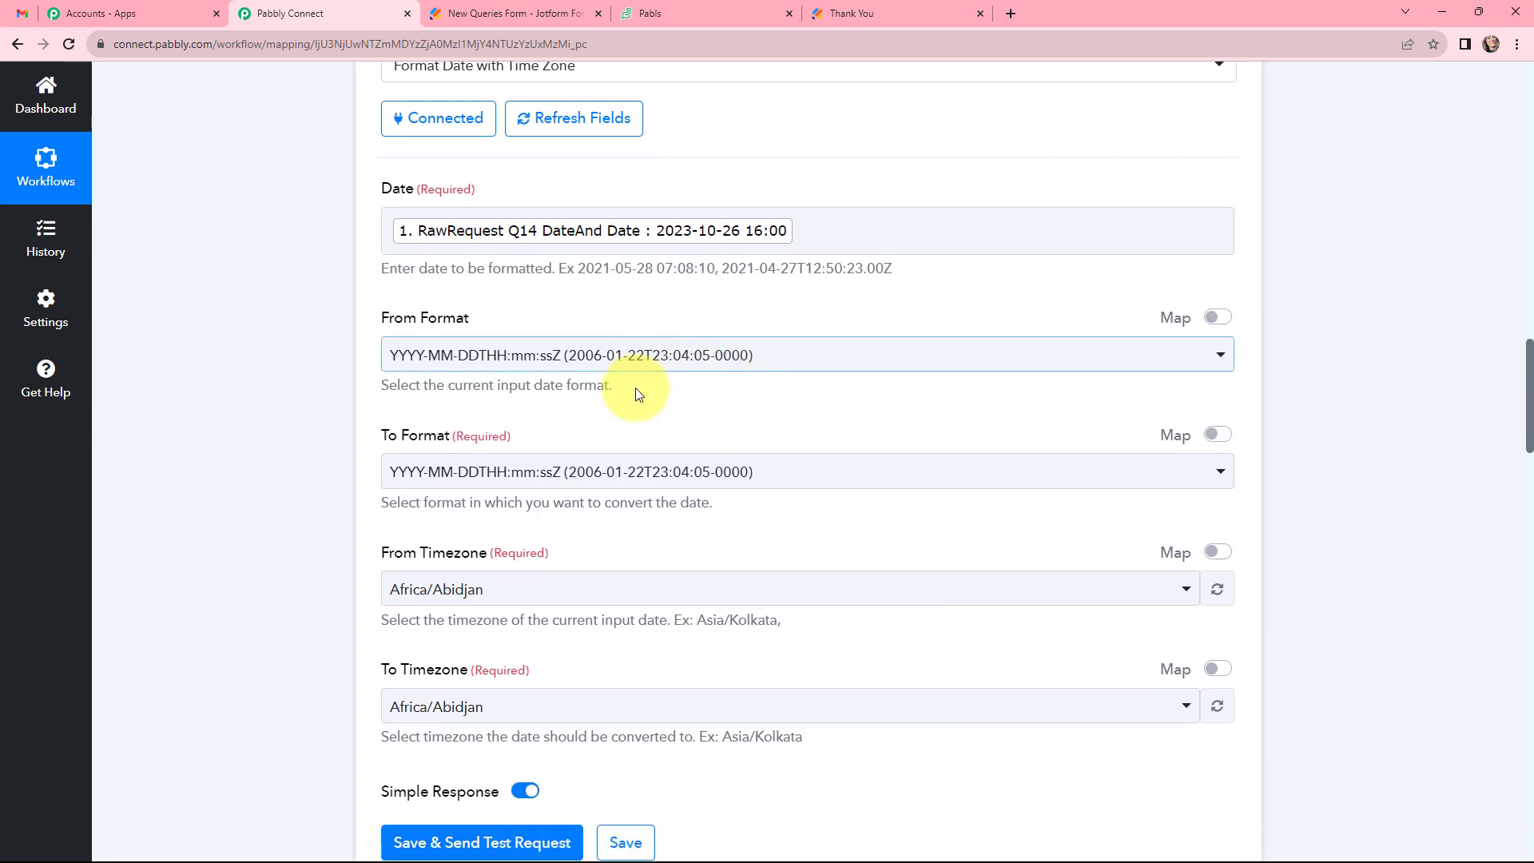
click(782, 480)
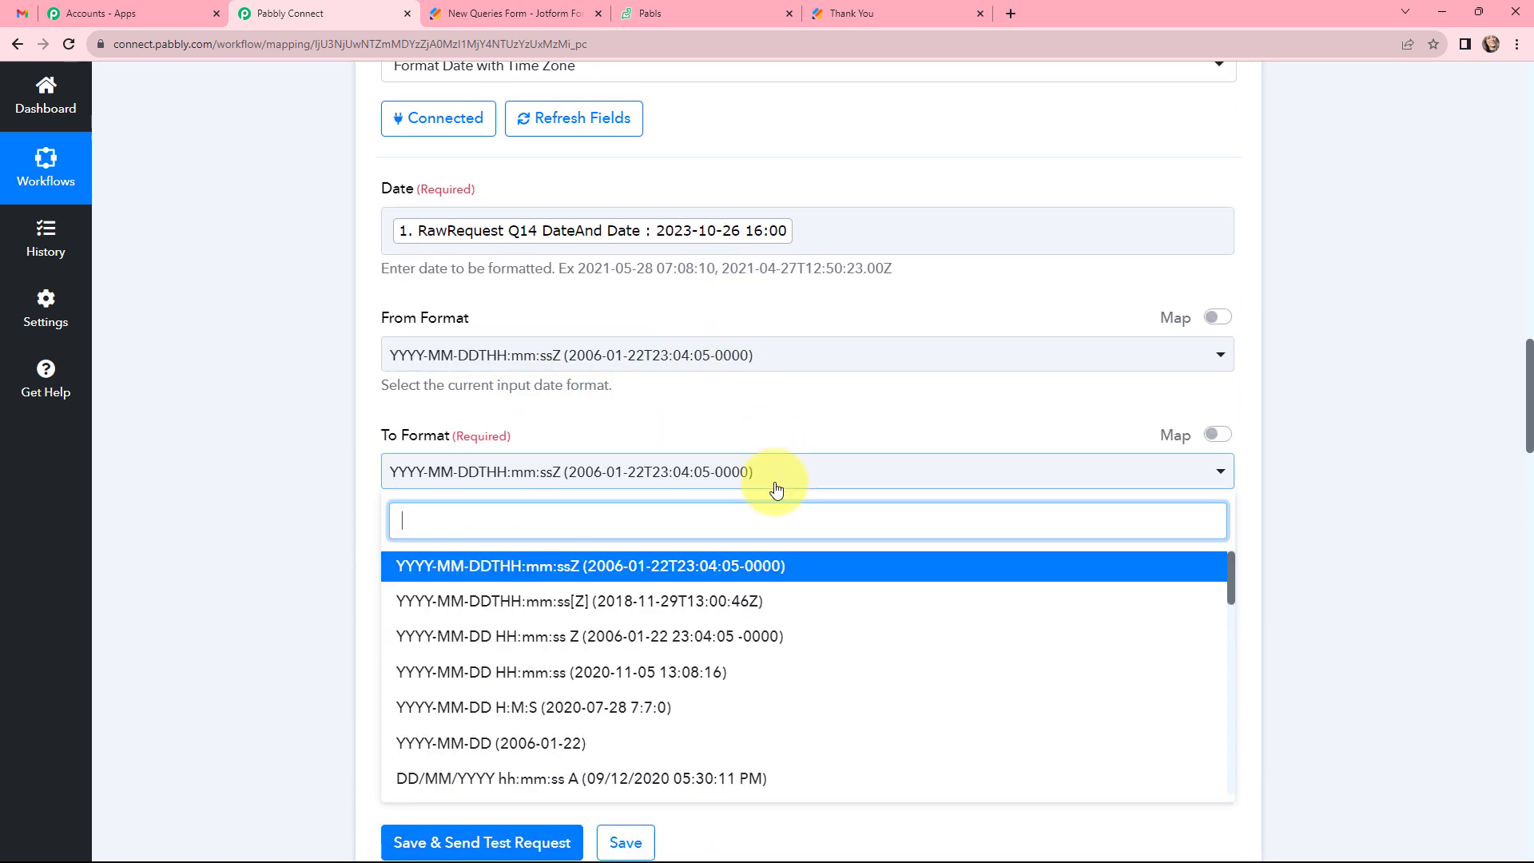
click(699, 602)
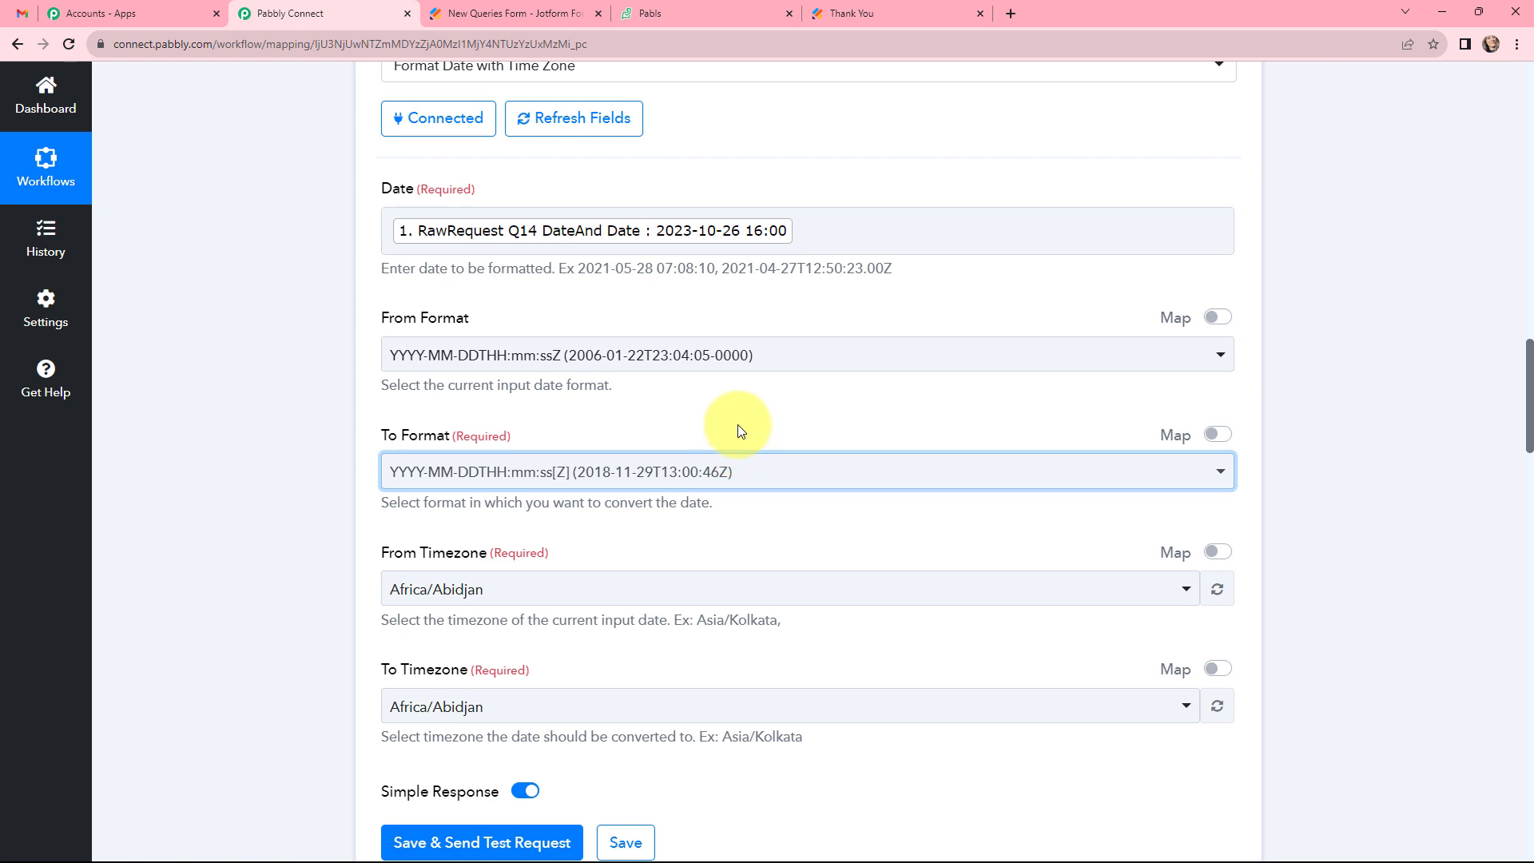
- Set the date formatter's To Timezone to Asia/Kolkata and save the action with a test request
scroll(729, 401, down, 2)
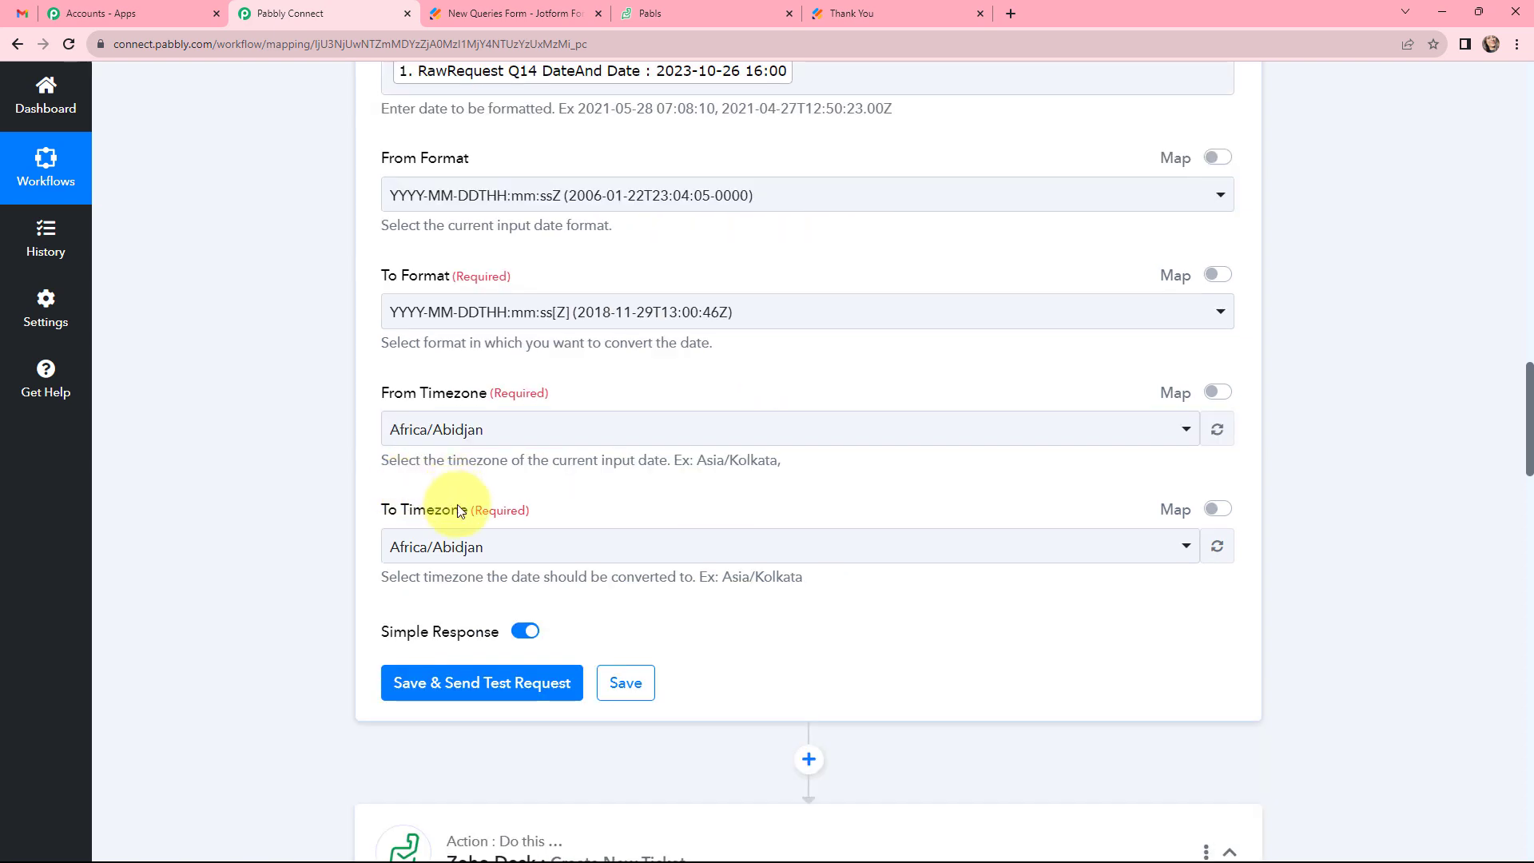
click(512, 552)
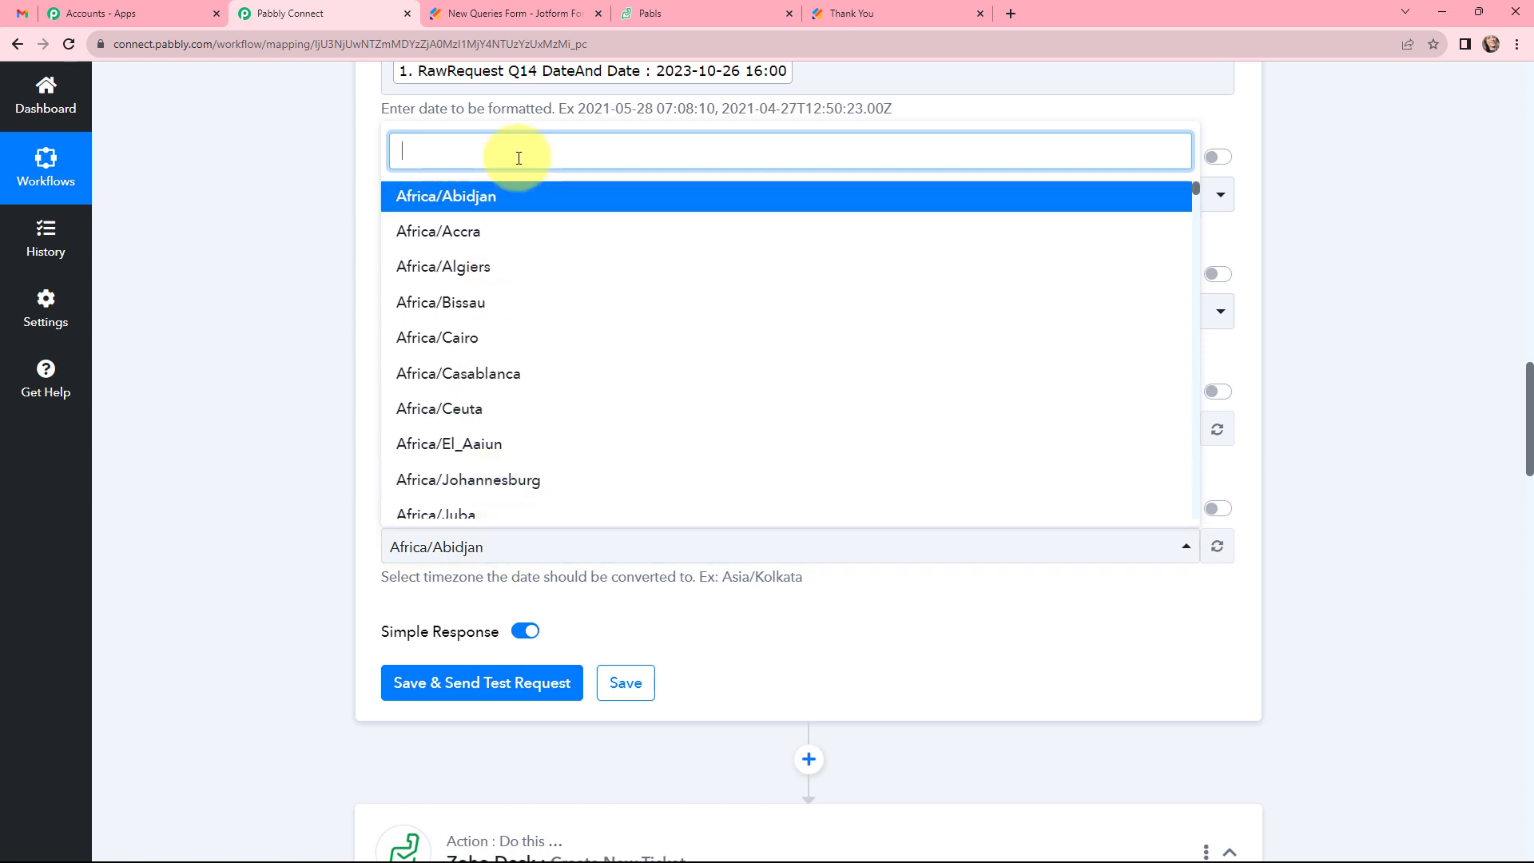
text(kol)
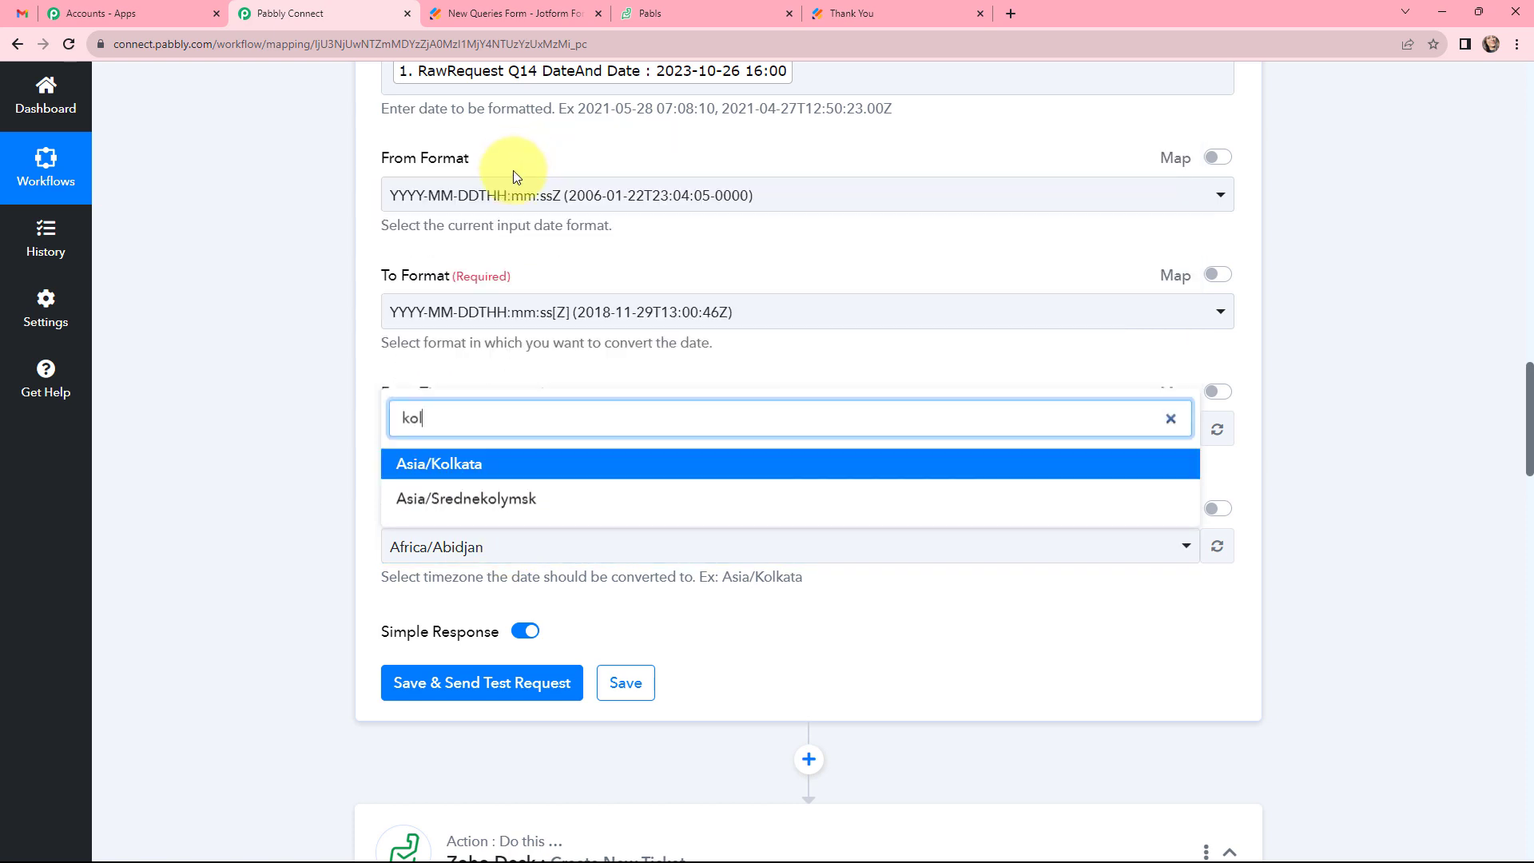
click(457, 469)
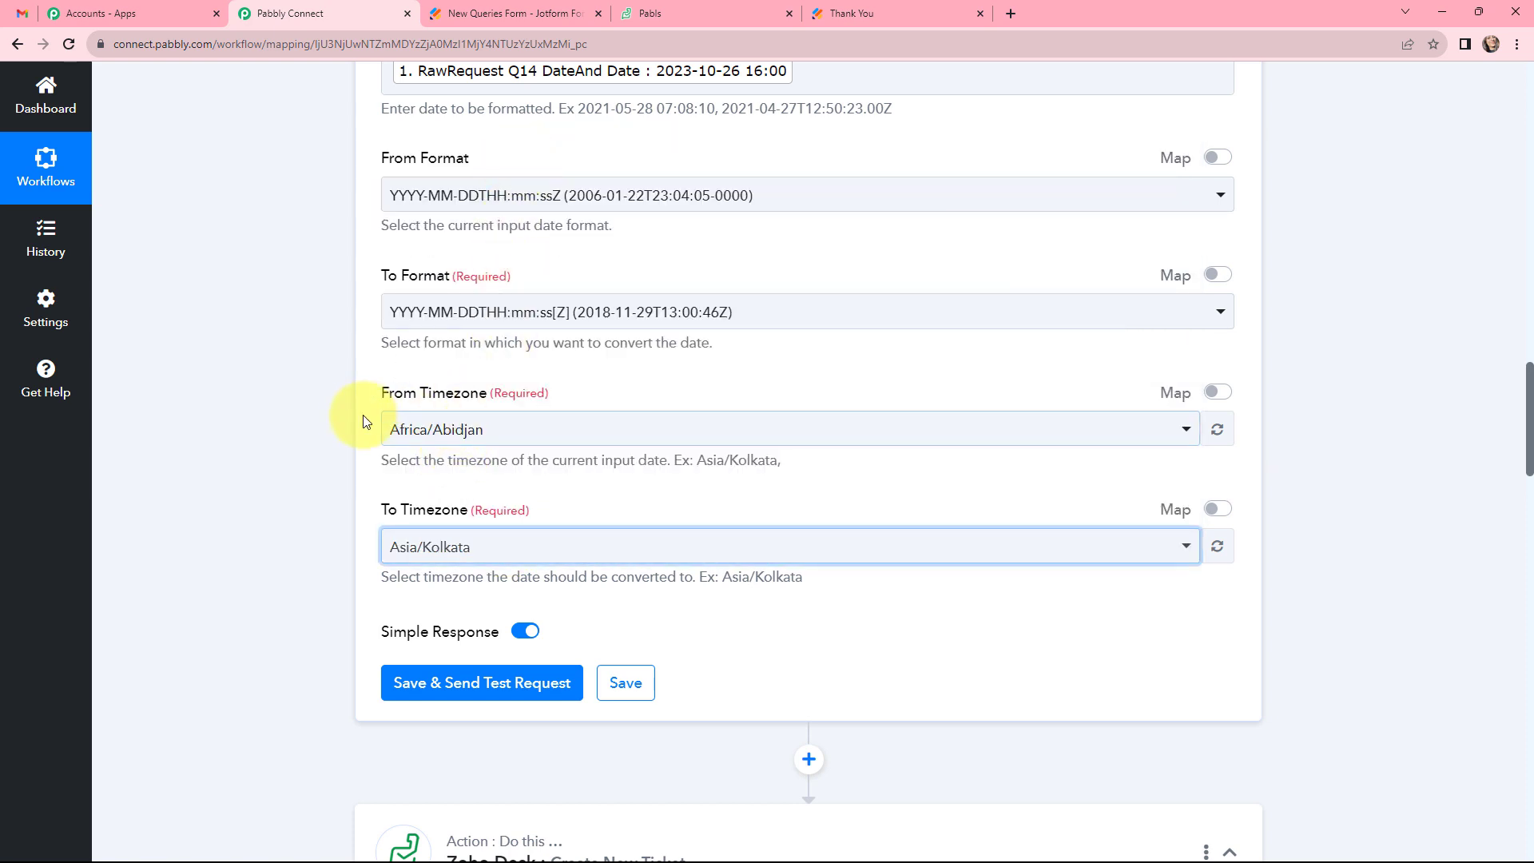
scroll(509, 348, down, 4)
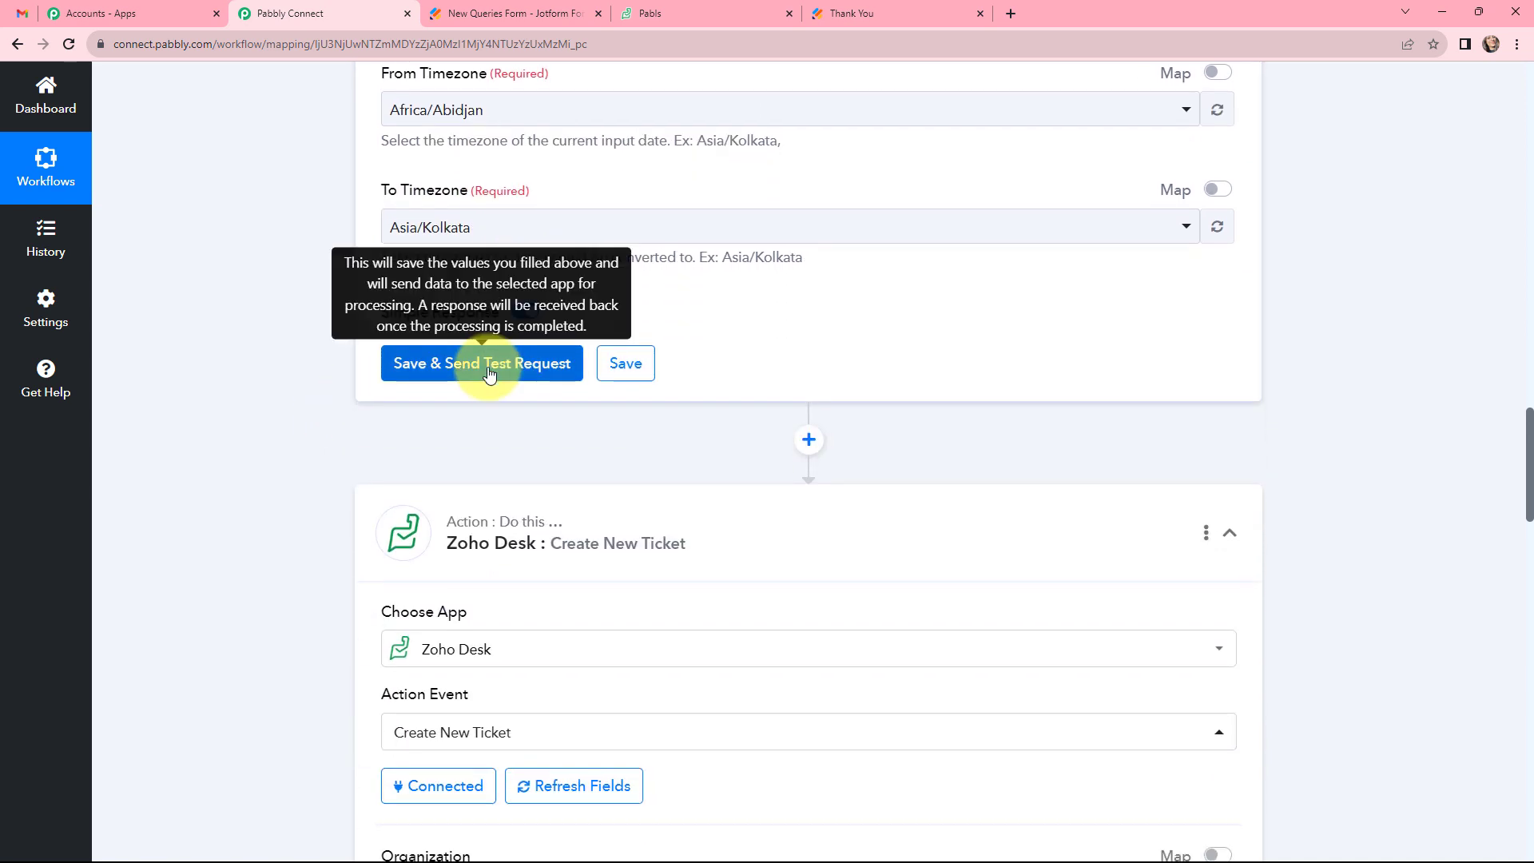
click(485, 370)
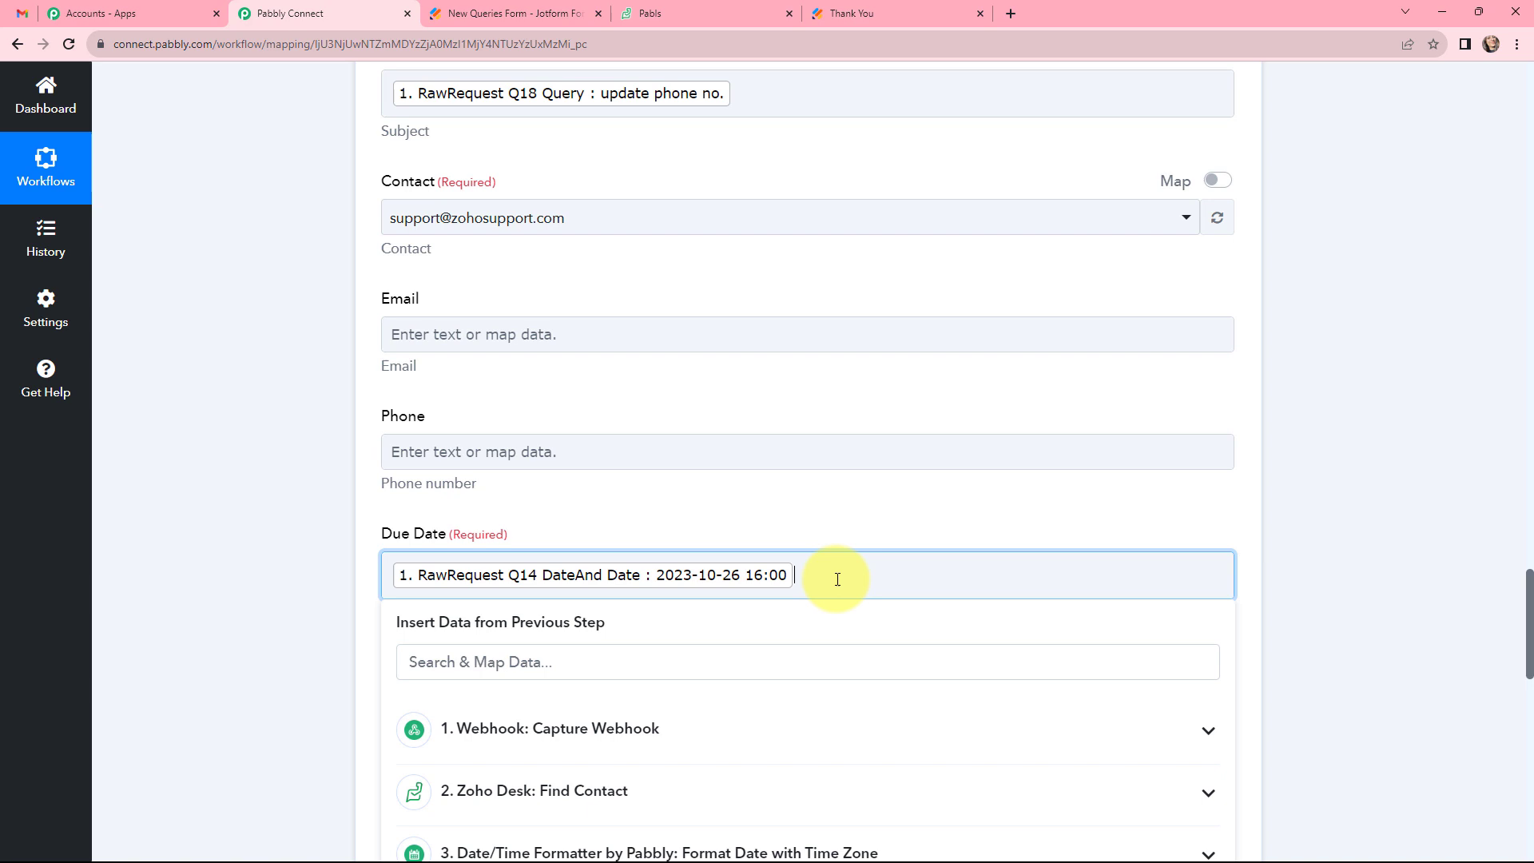
- Replace the ticket's Due Date mapping with the Result of the Date/Time Formatter by Pabbly step
key(ctrl+a)
key(BackSpace)
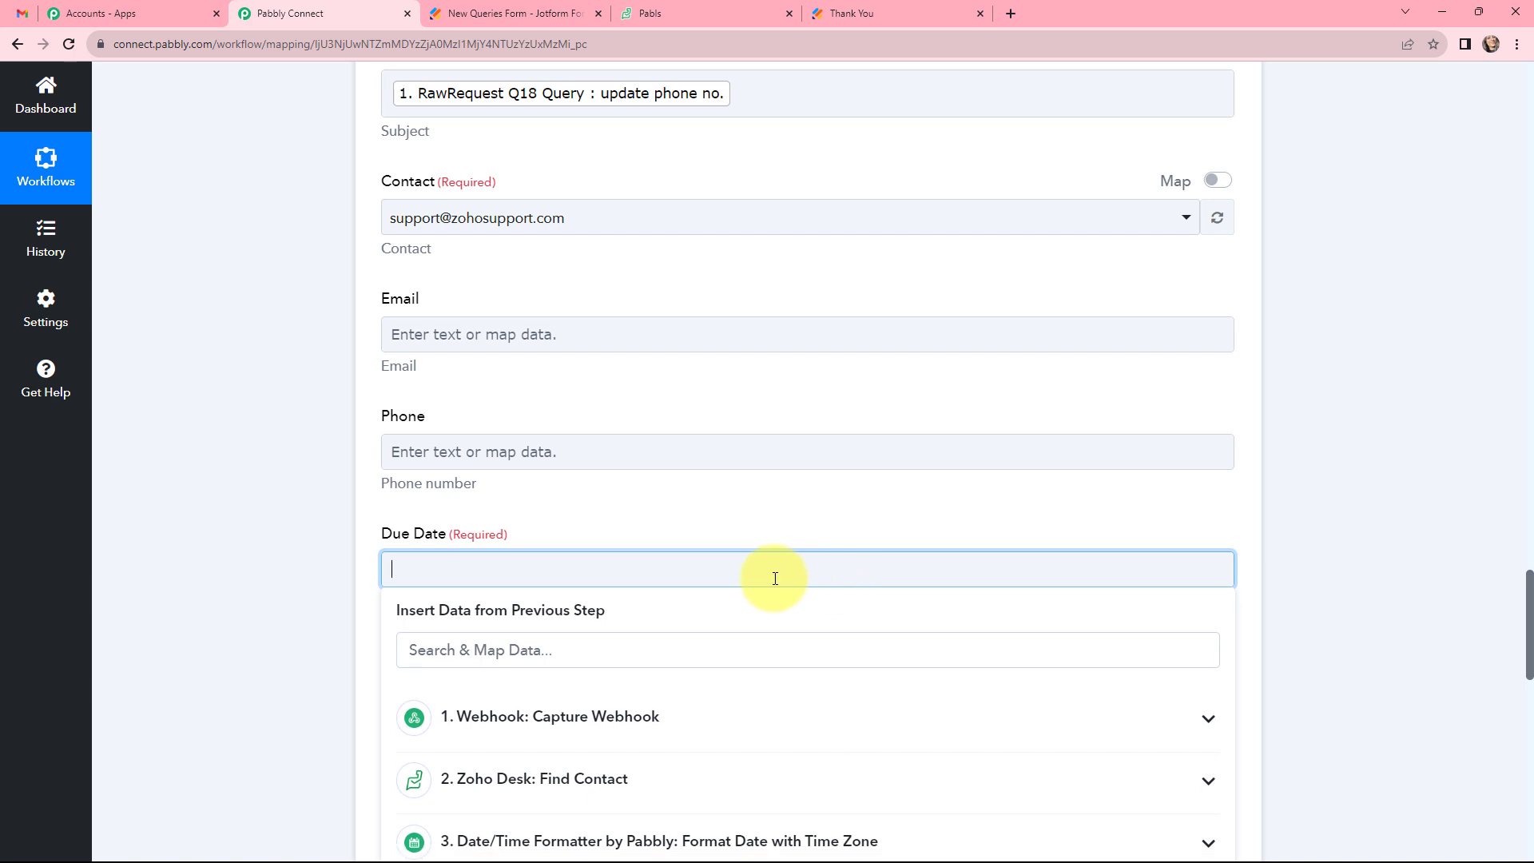
scroll(743, 586, down, 1)
scroll(743, 586, down, 1)
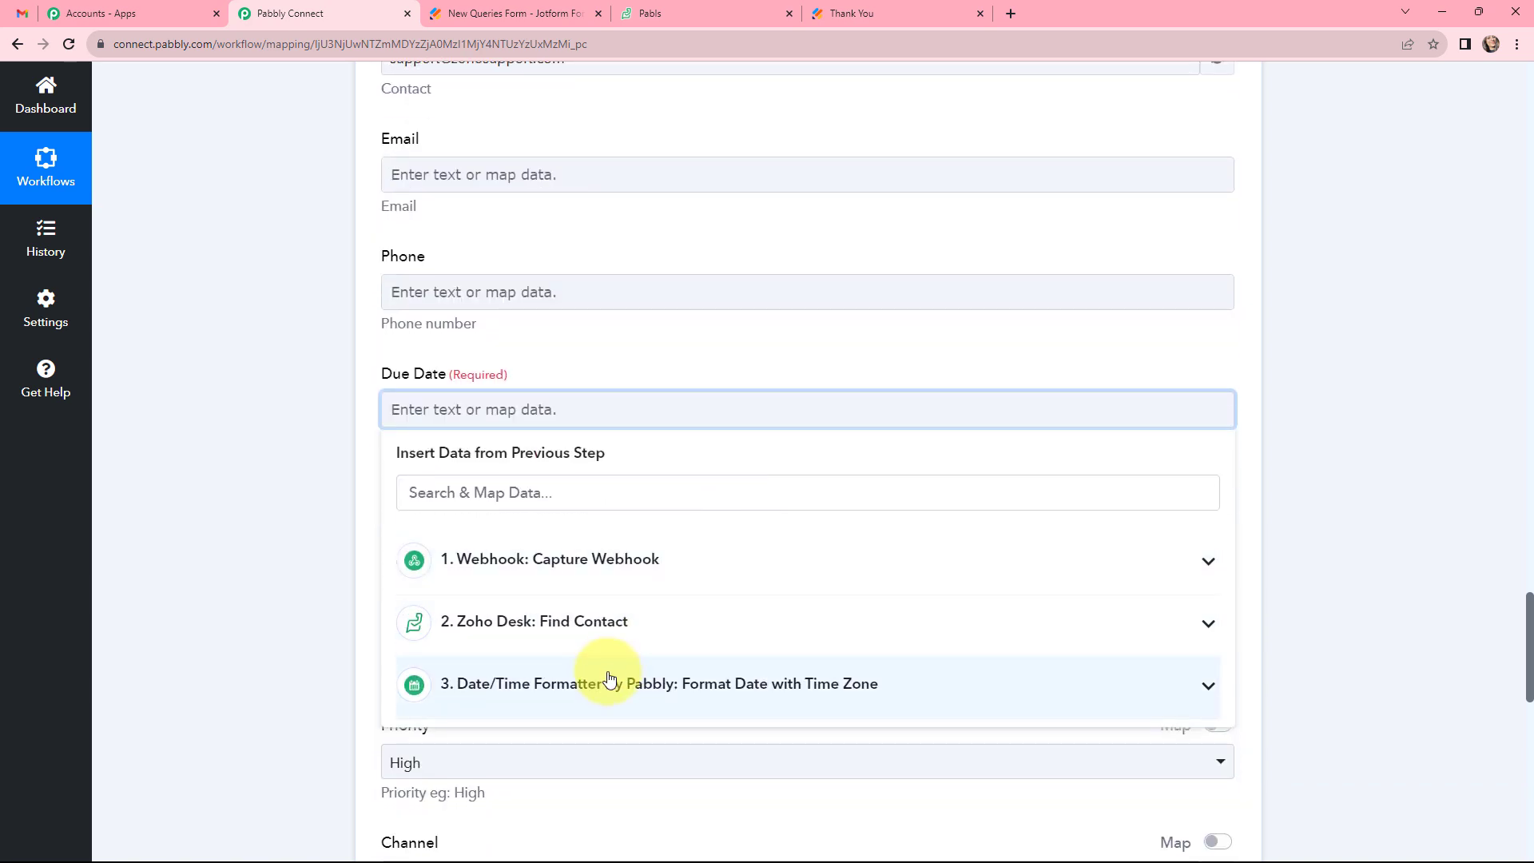
click(609, 678)
click(462, 770)
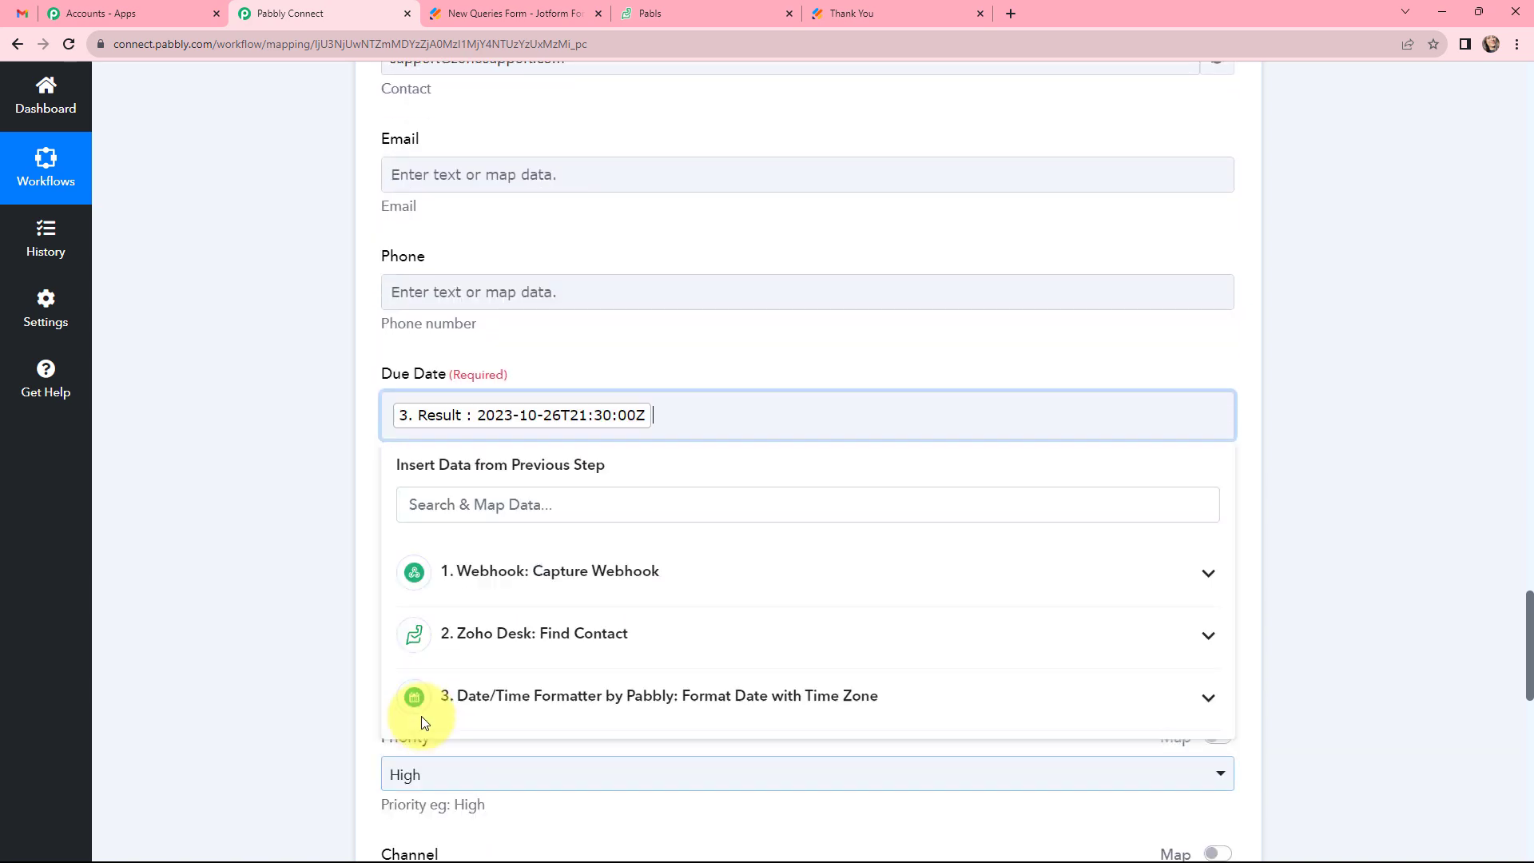
click(869, 332)
- Change the ticket's Assignee to the second agent listed
scroll(876, 319, down, 2)
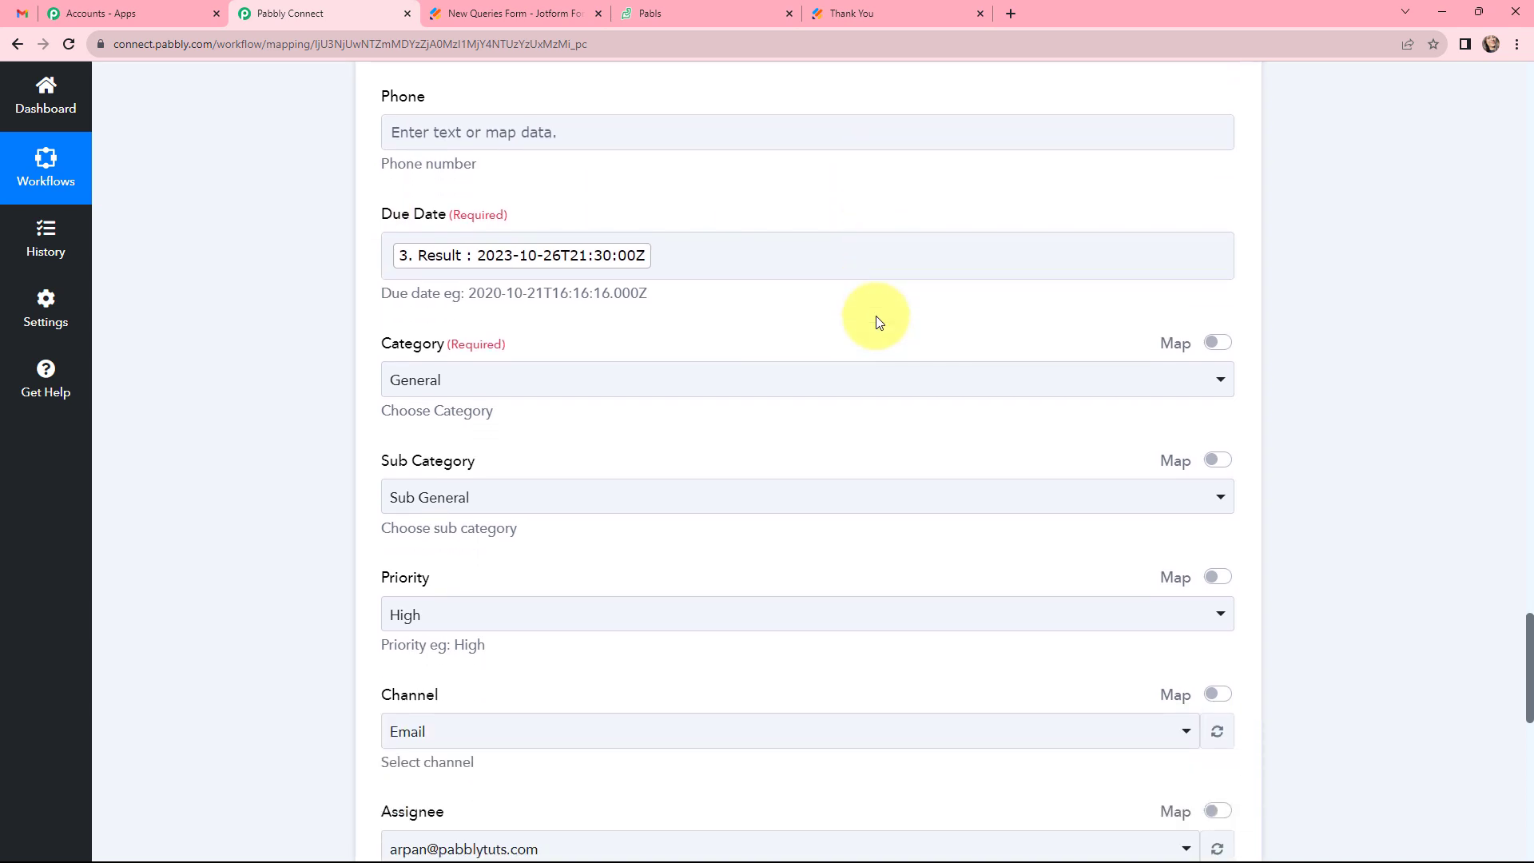
scroll(879, 316, down, 1)
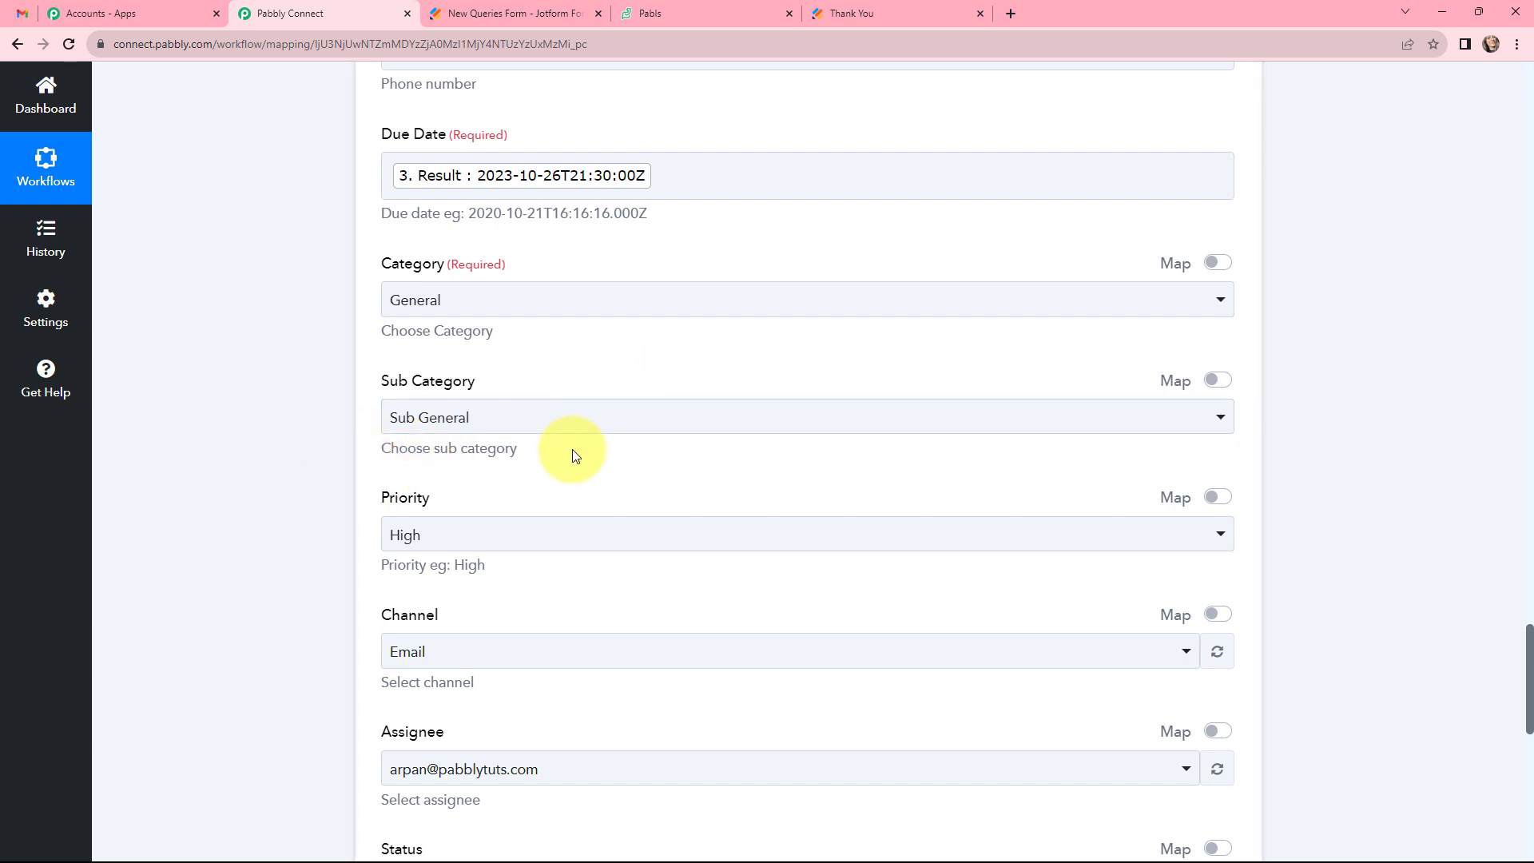
scroll(563, 461, down, 1)
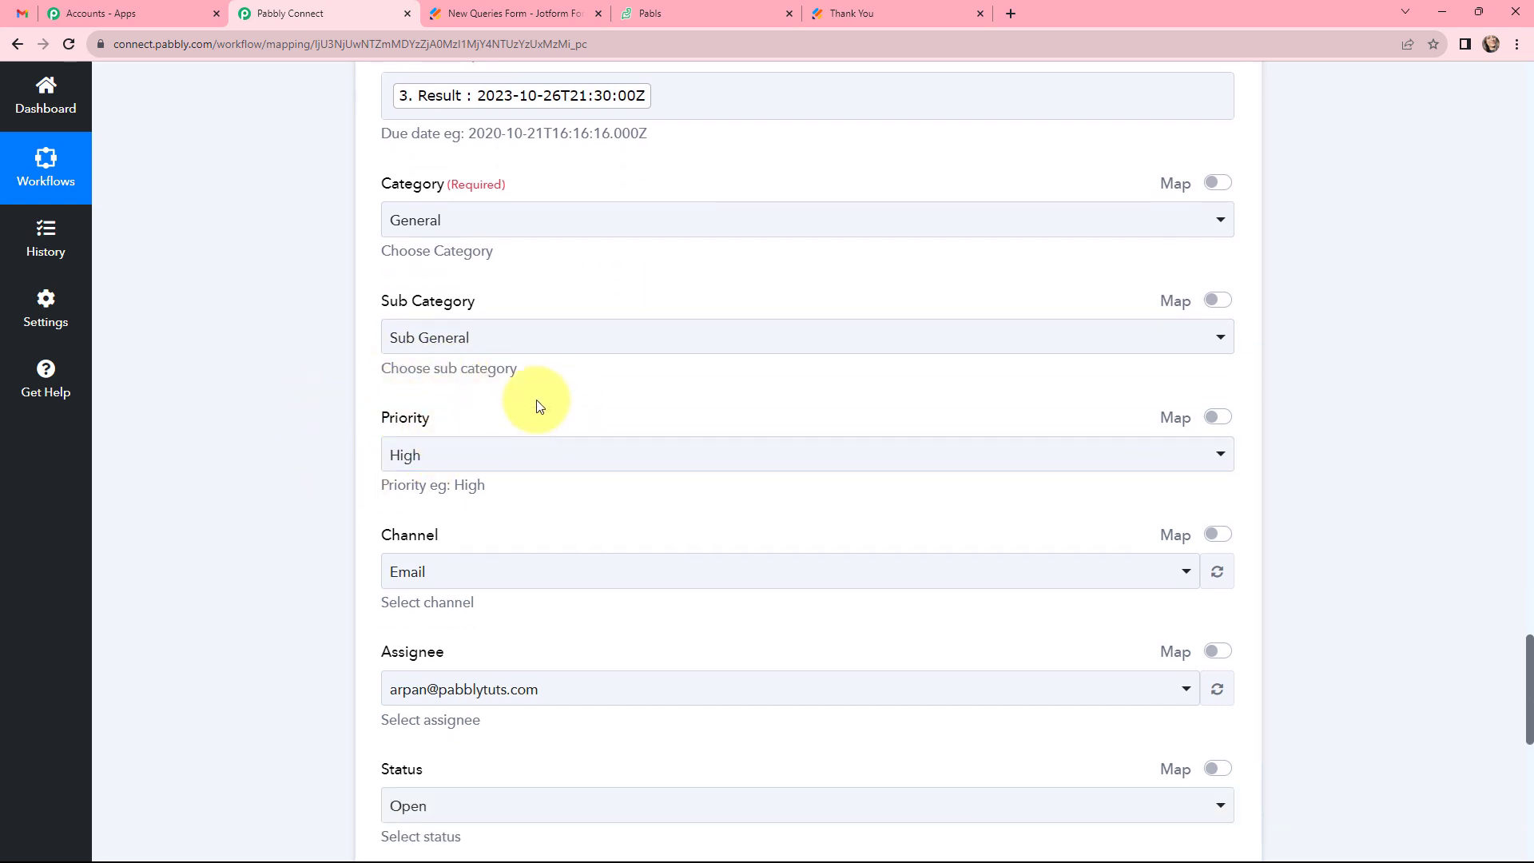
scroll(549, 422, down, 2)
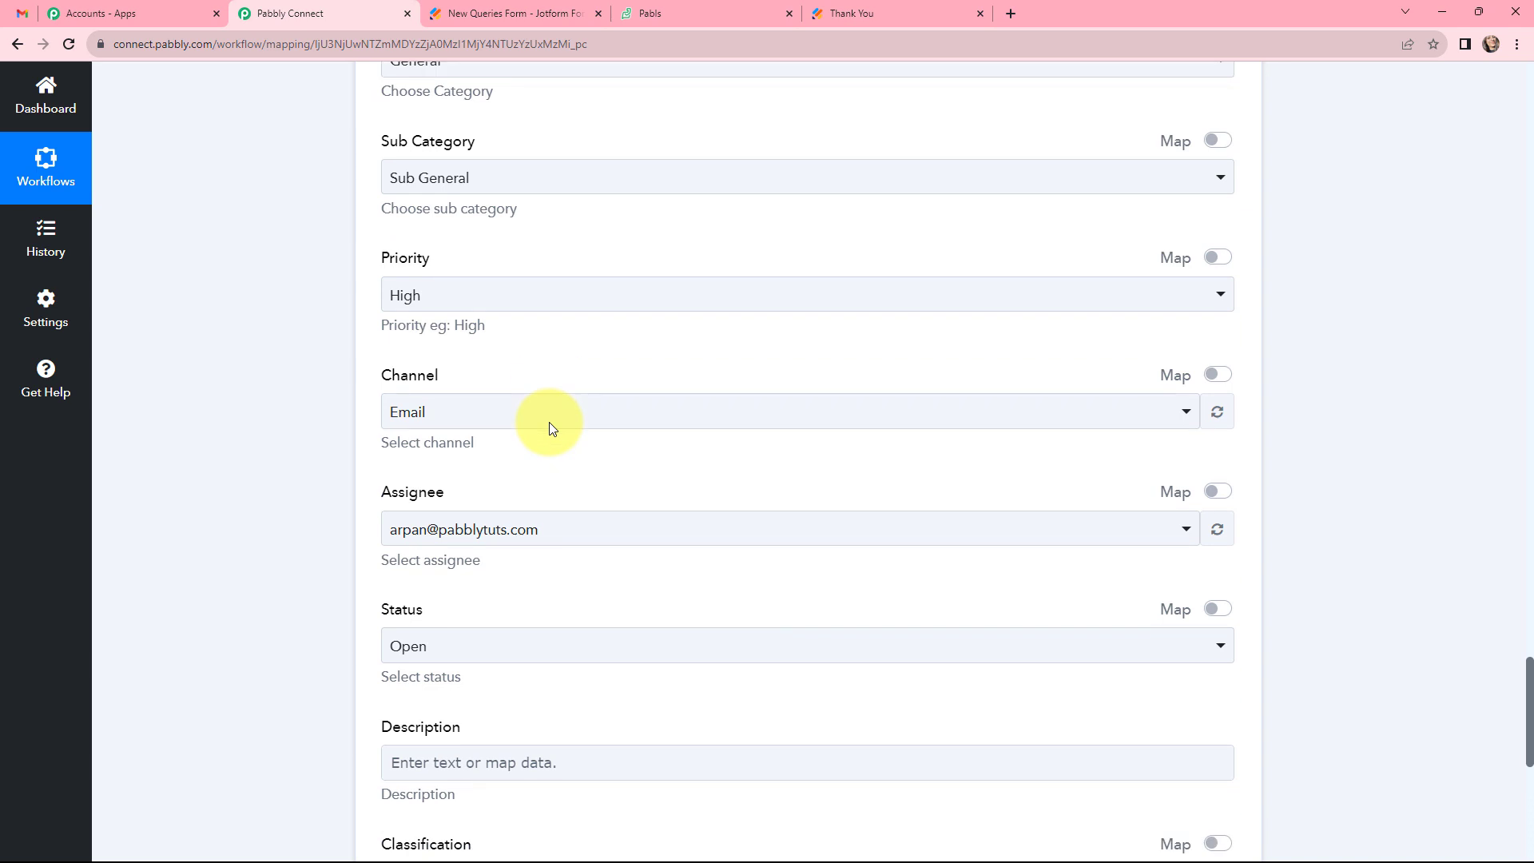
scroll(500, 456, down, 1)
click(541, 447)
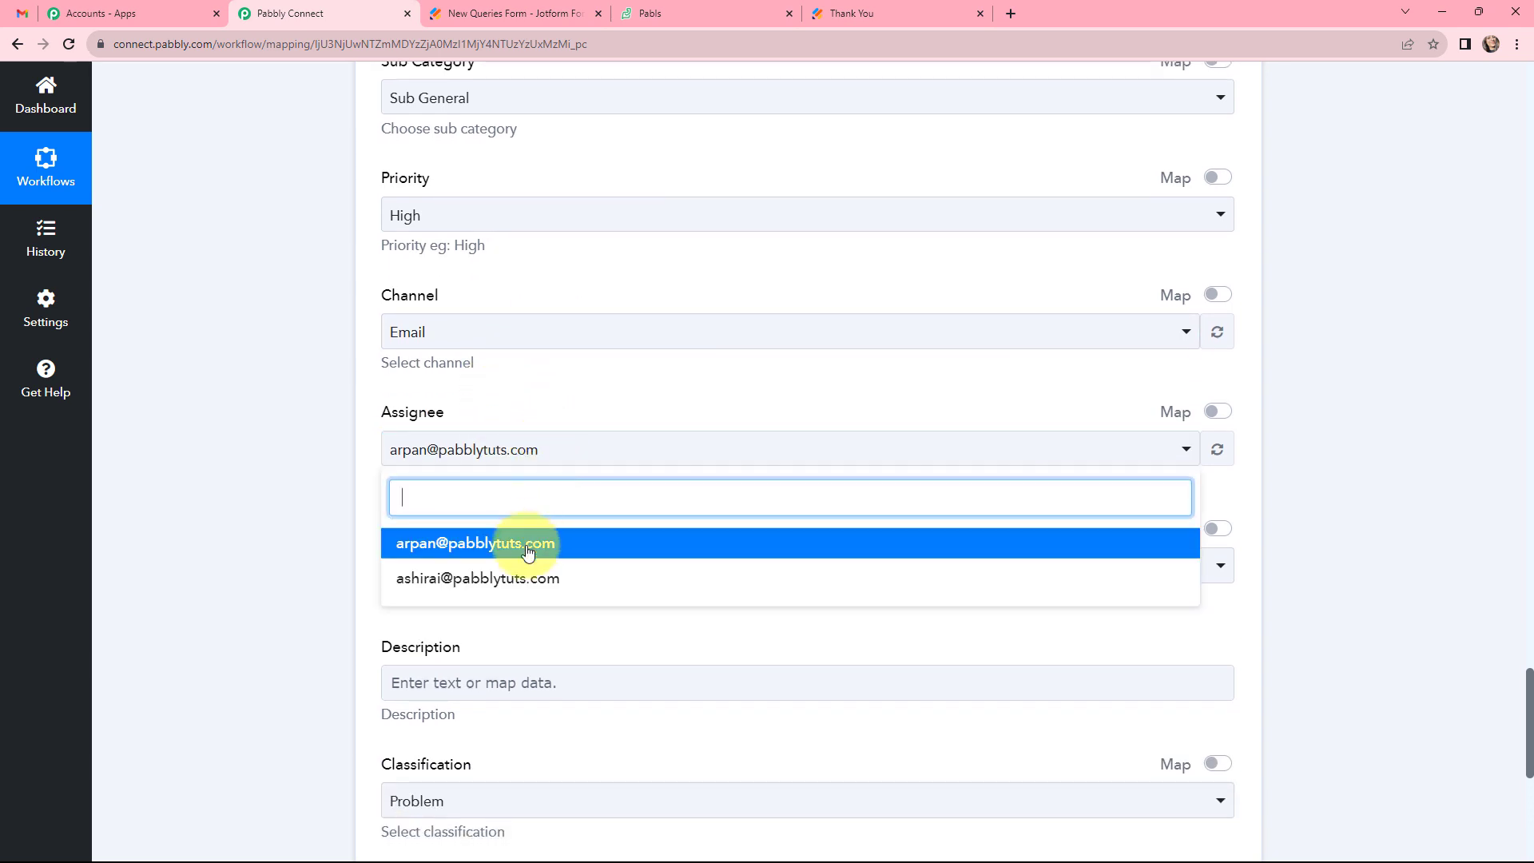
click(531, 575)
scroll(462, 424, down, 3)
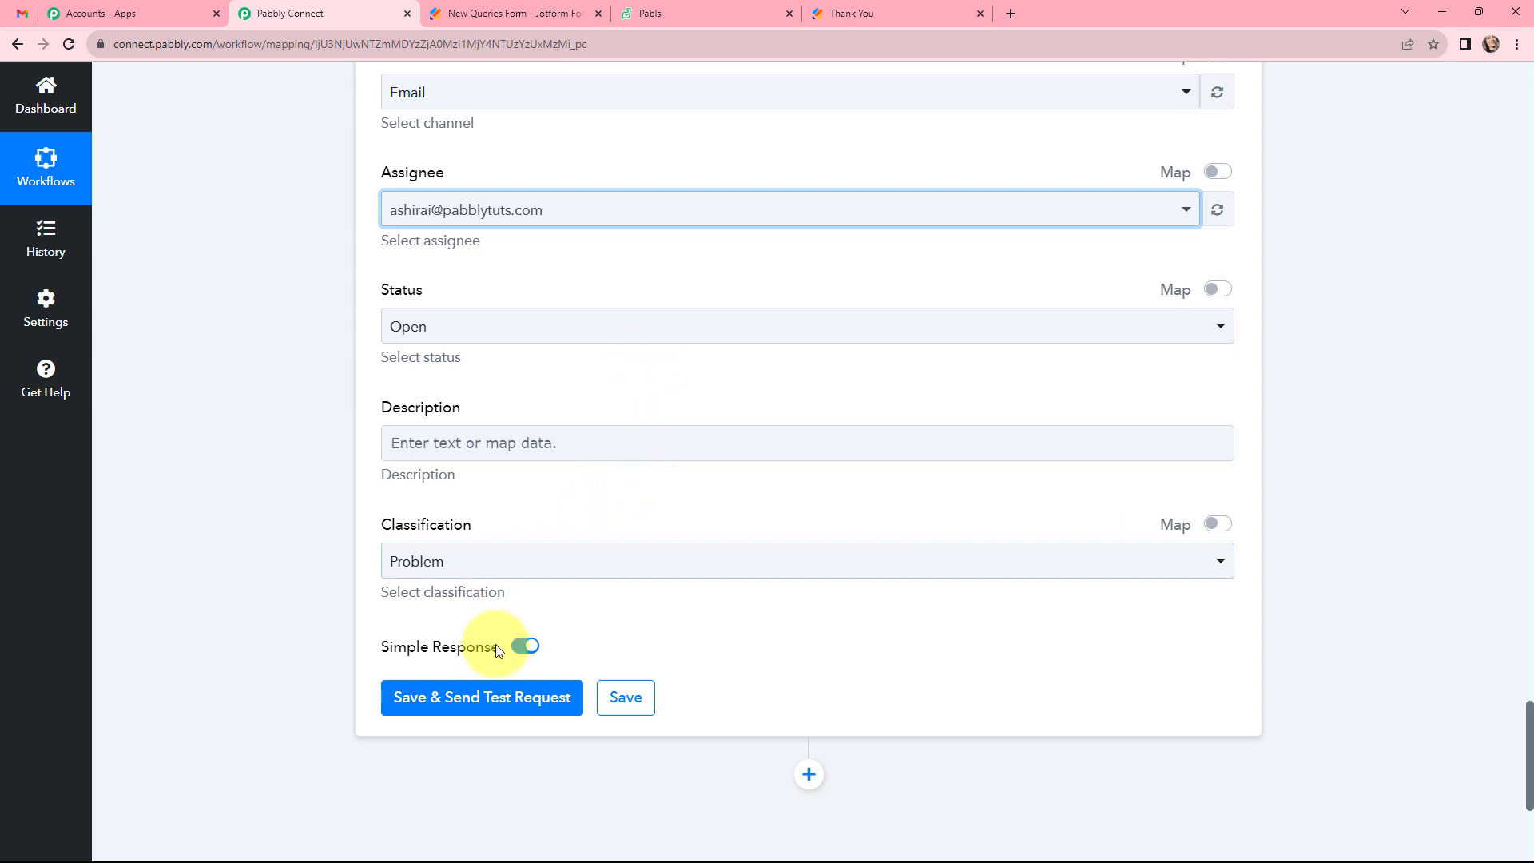
- Save the Create New Ticket action with a test request and review the response received
click(479, 694)
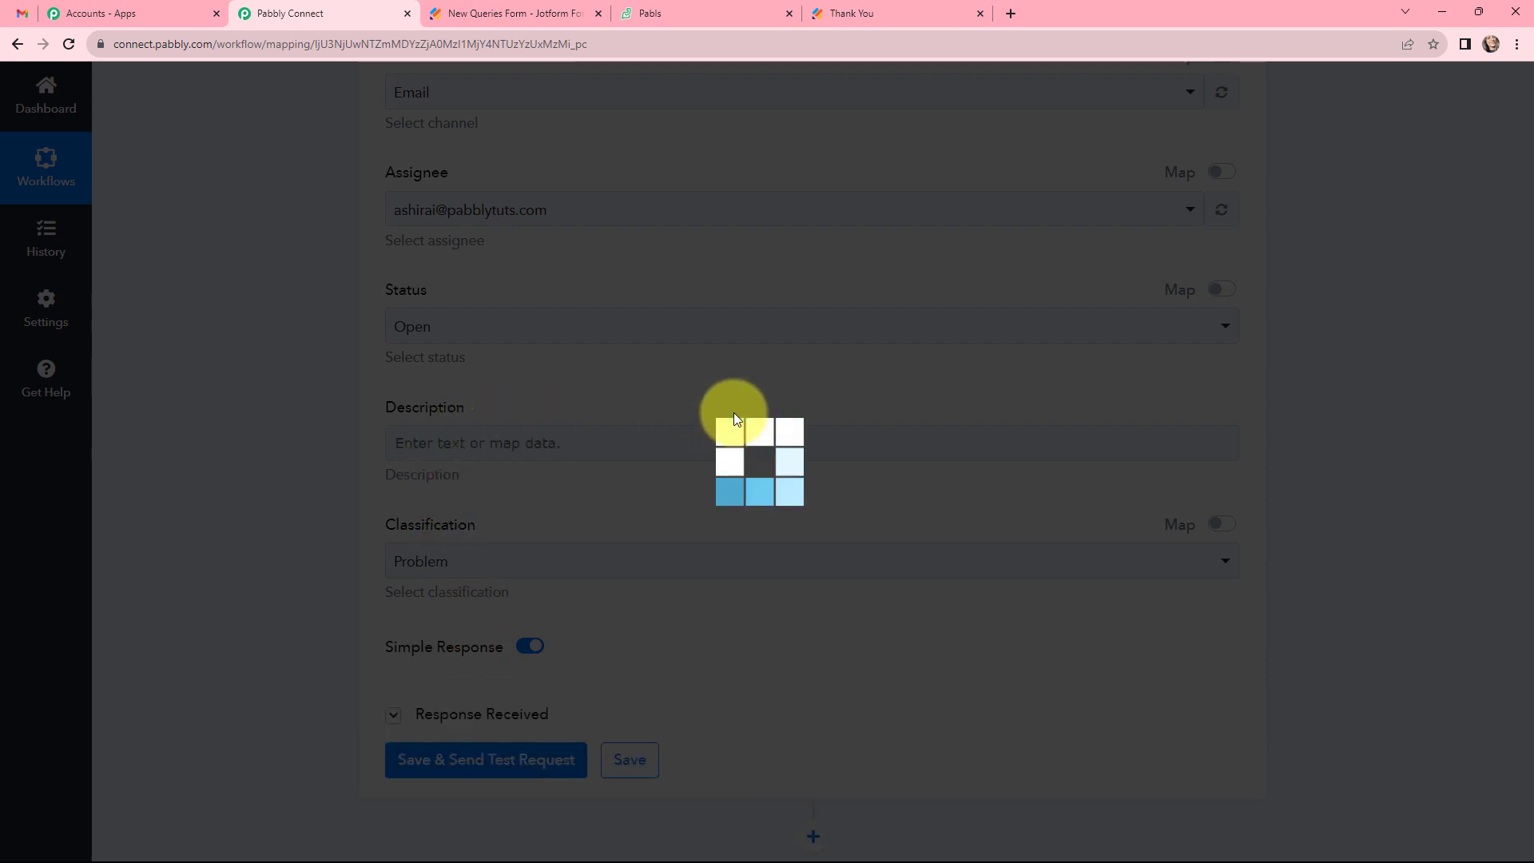
scroll(1293, 333, down, 7)
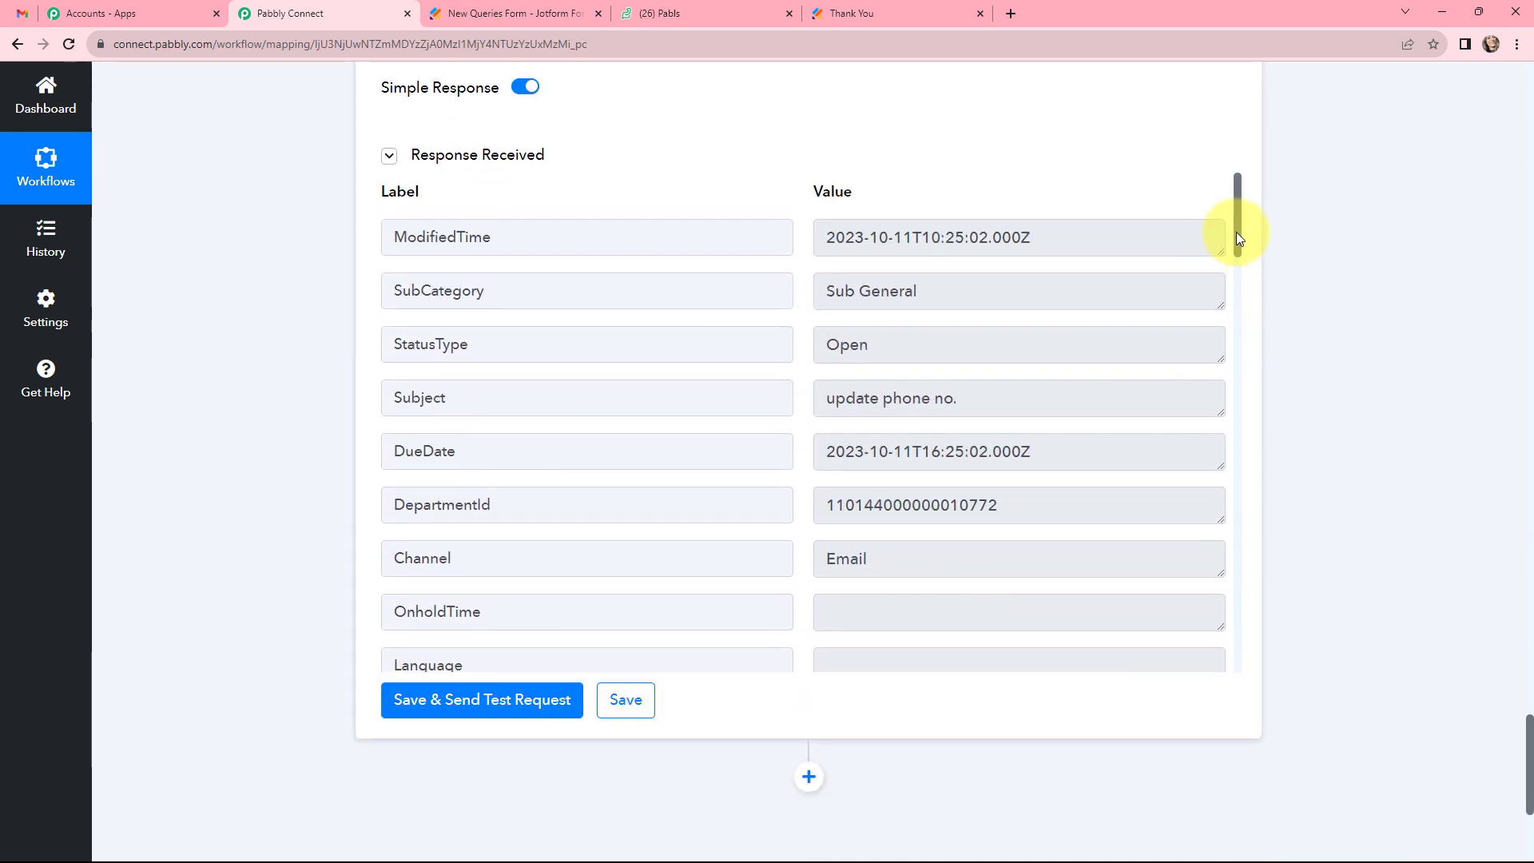
drag(1235, 231, 1298, 591)
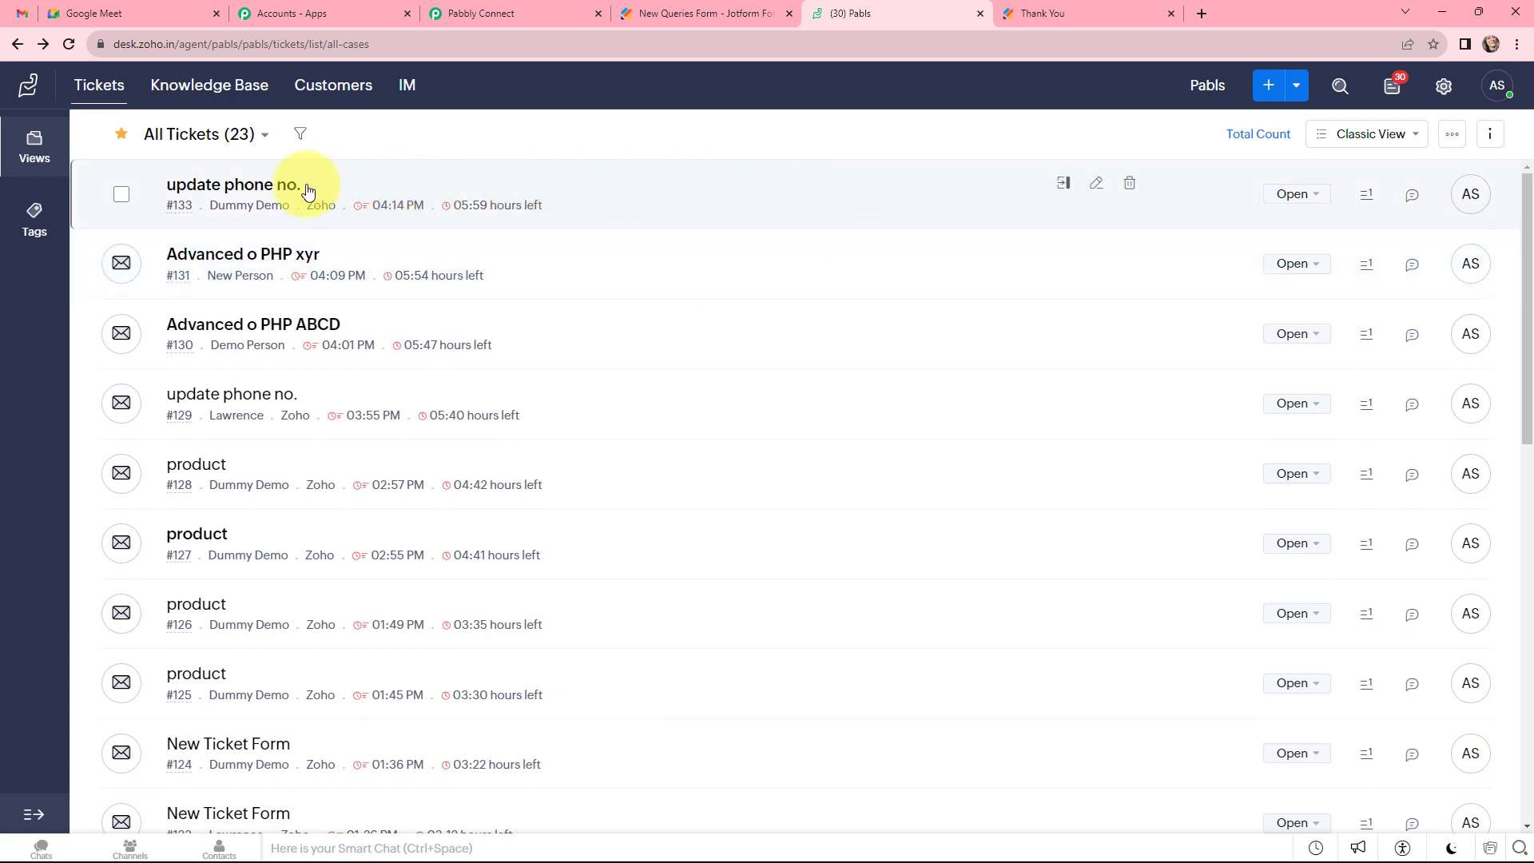
- Switch to Zoho Desk, open the newest "update phone no." ticket and check its contact's details
click(245, 184)
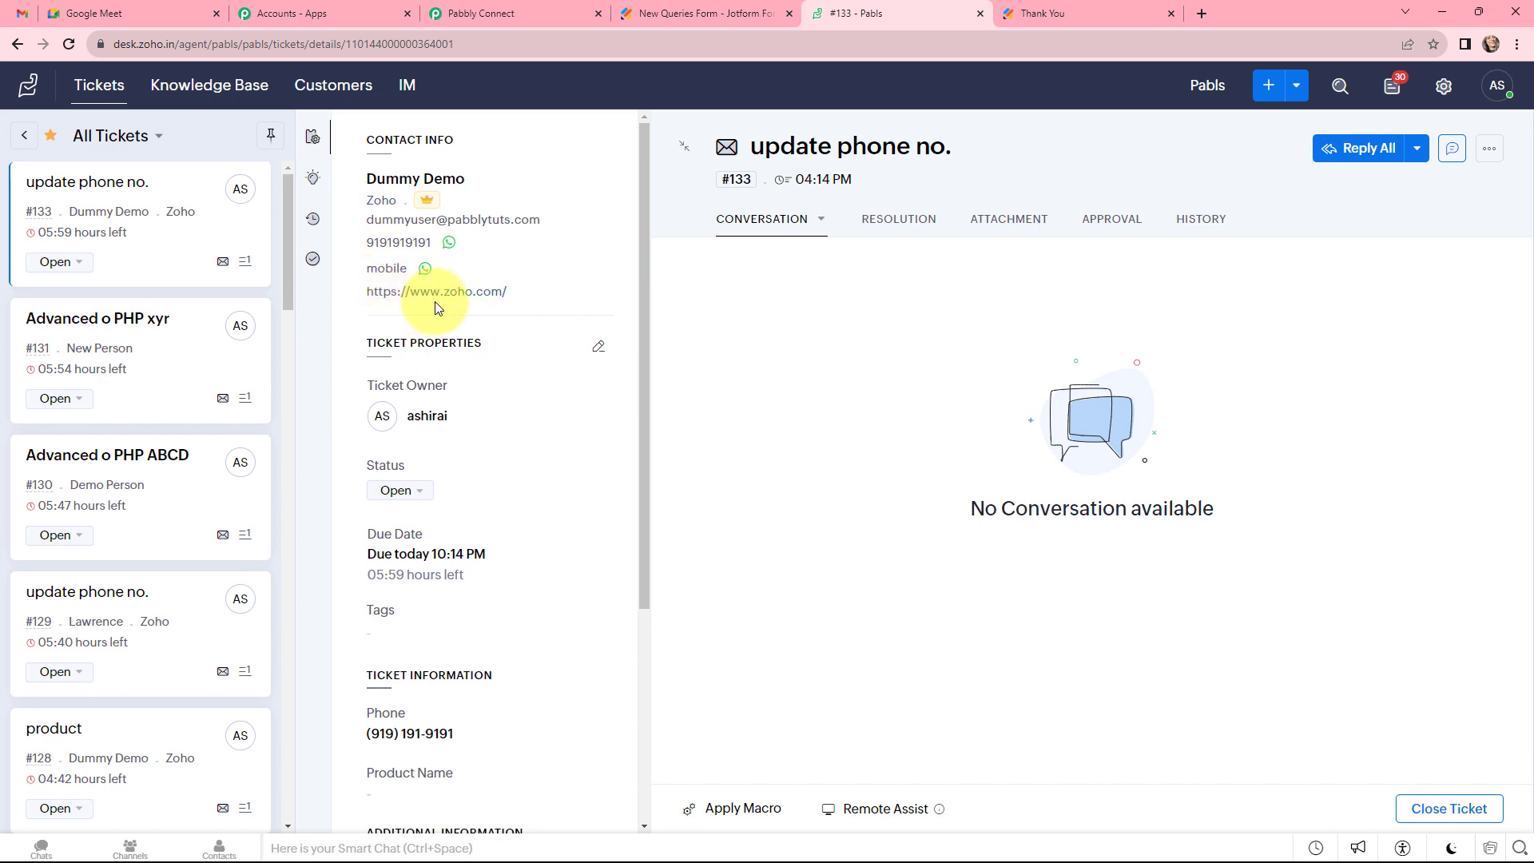
click(400, 183)
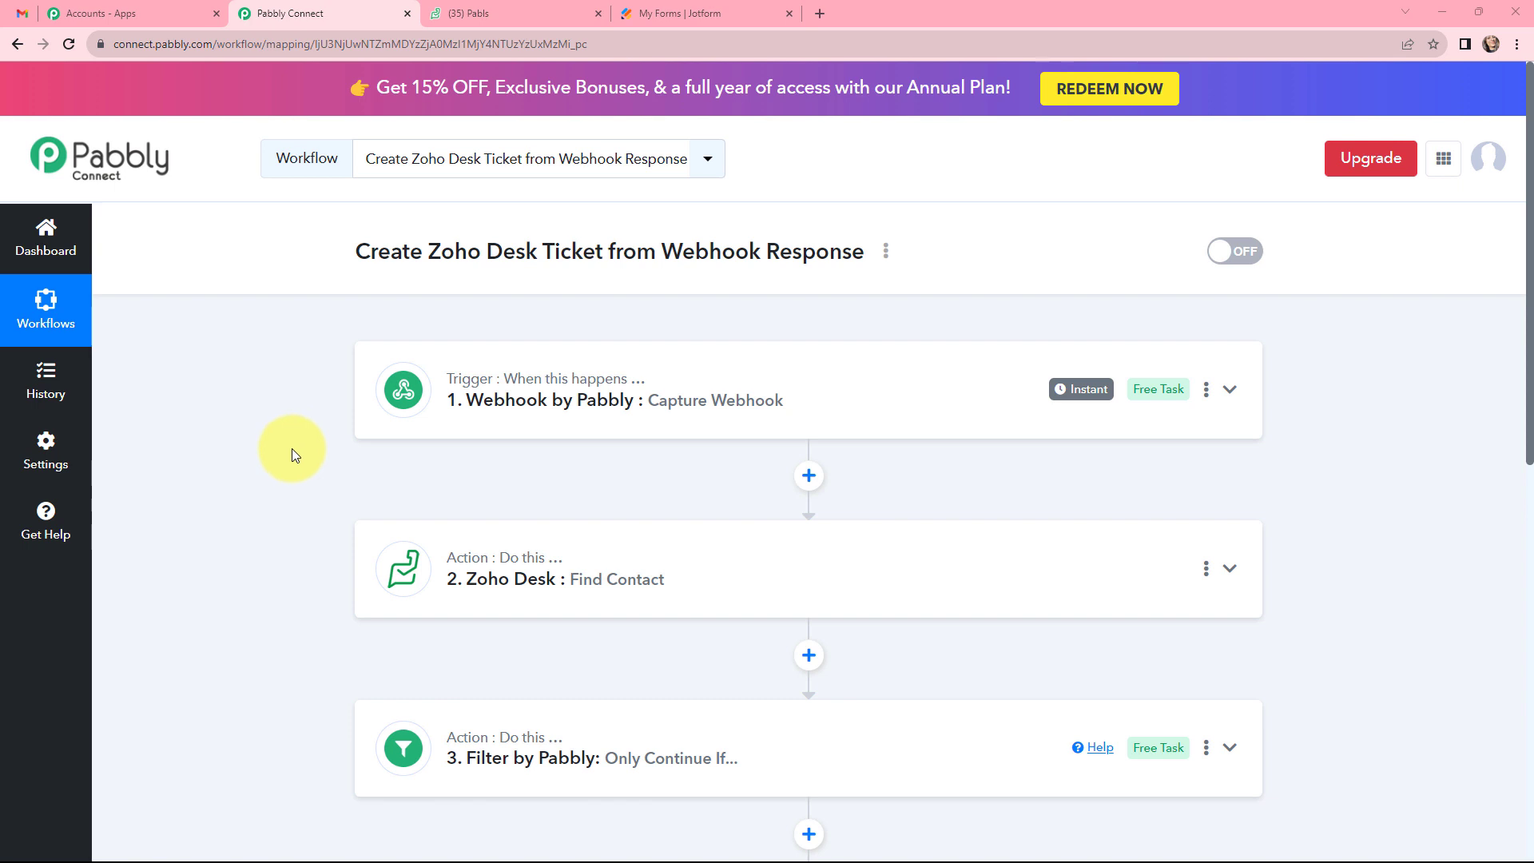
- Review the sequence of steps in the Create Zoho Desk Ticket from Webhook Response workflow, from trigger to Create New Ticket
scroll(331, 400, down, 1)
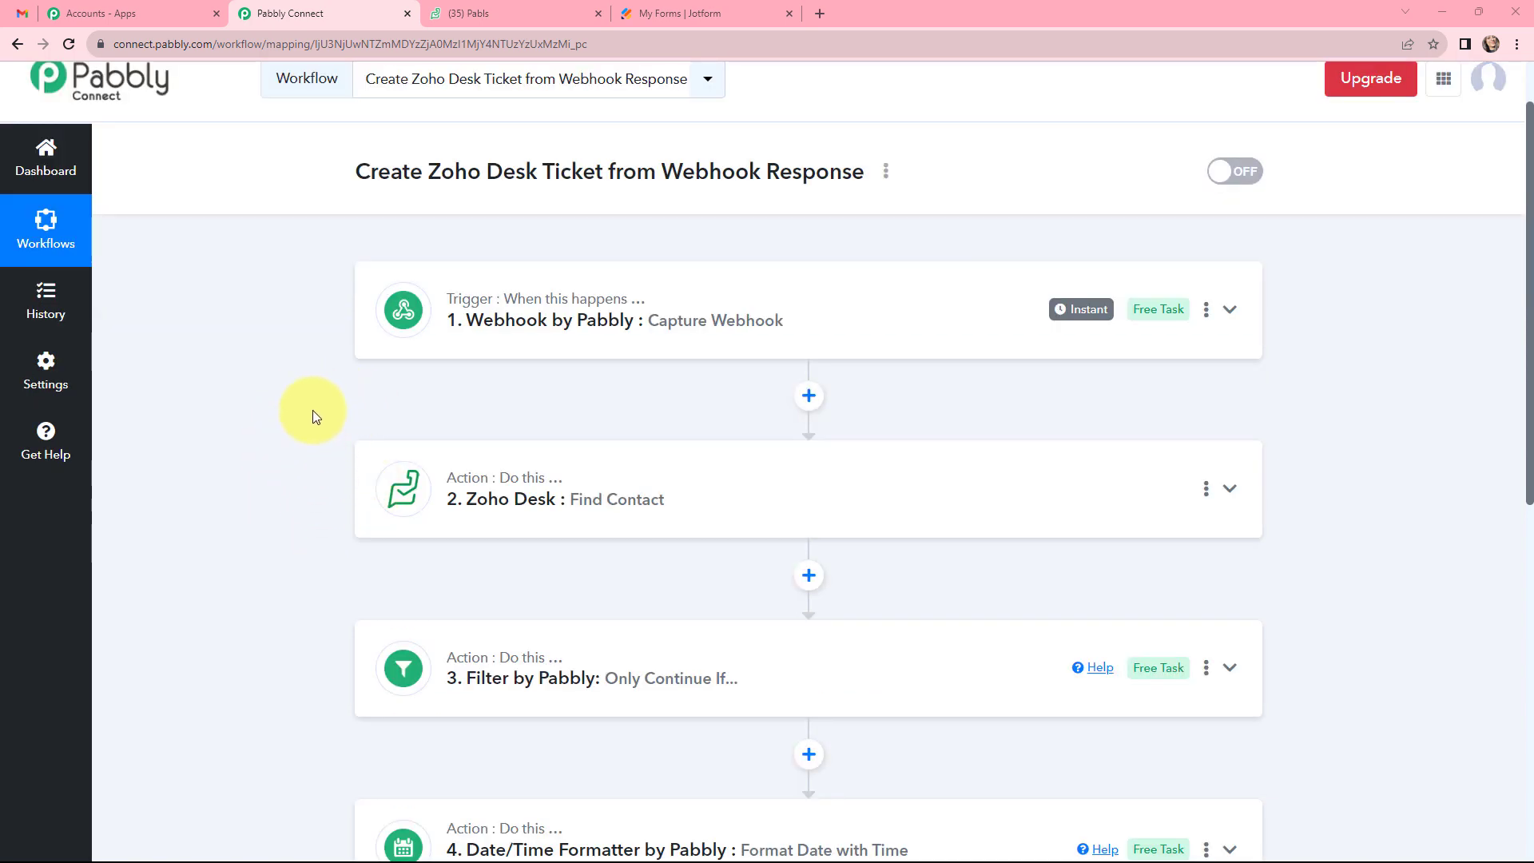
scroll(313, 410, down, 1)
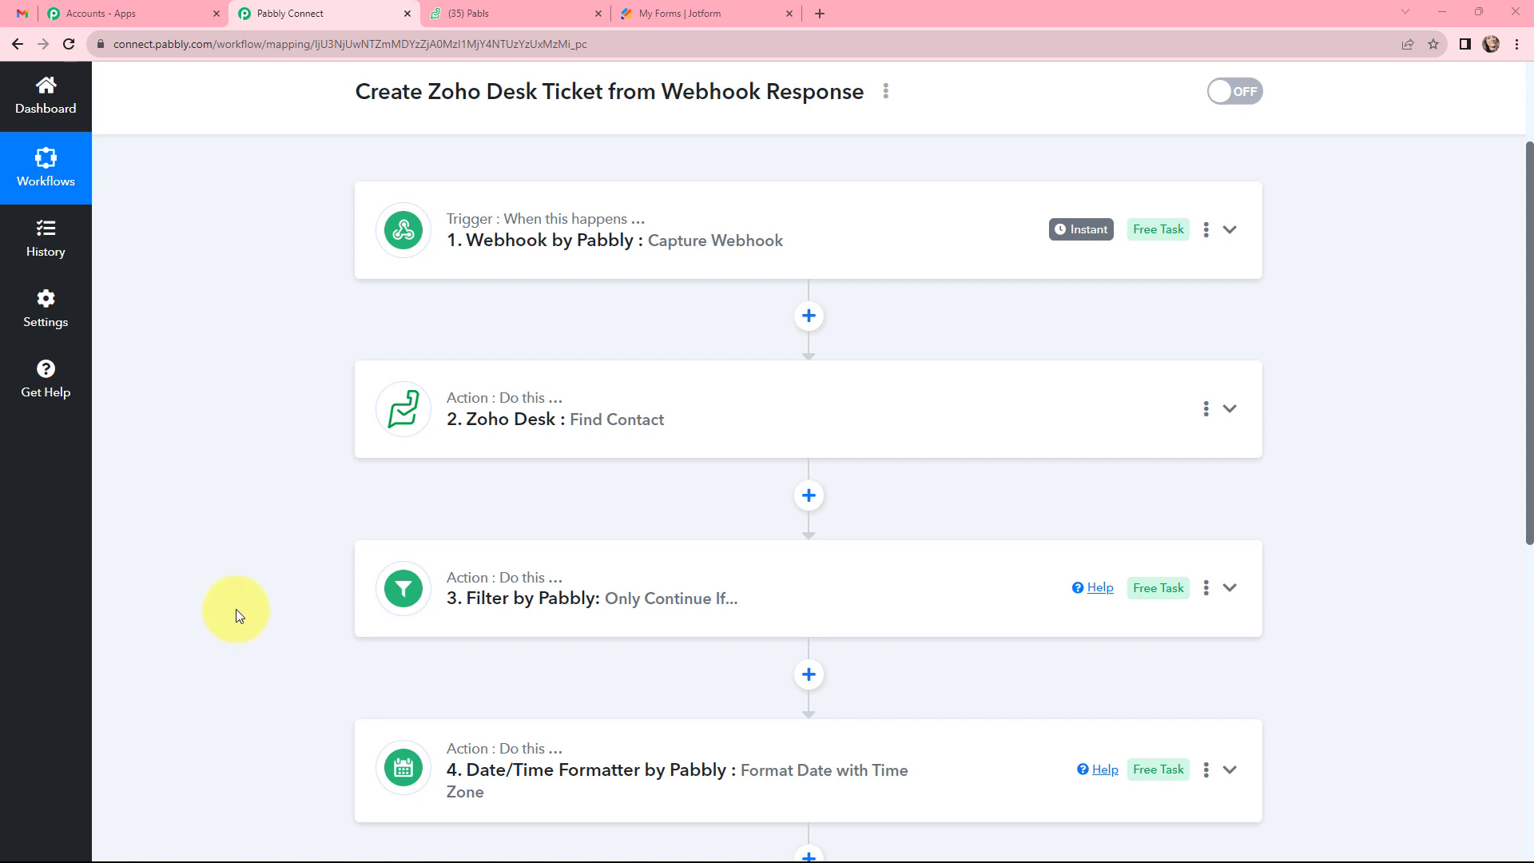
scroll(358, 508, down, 3)
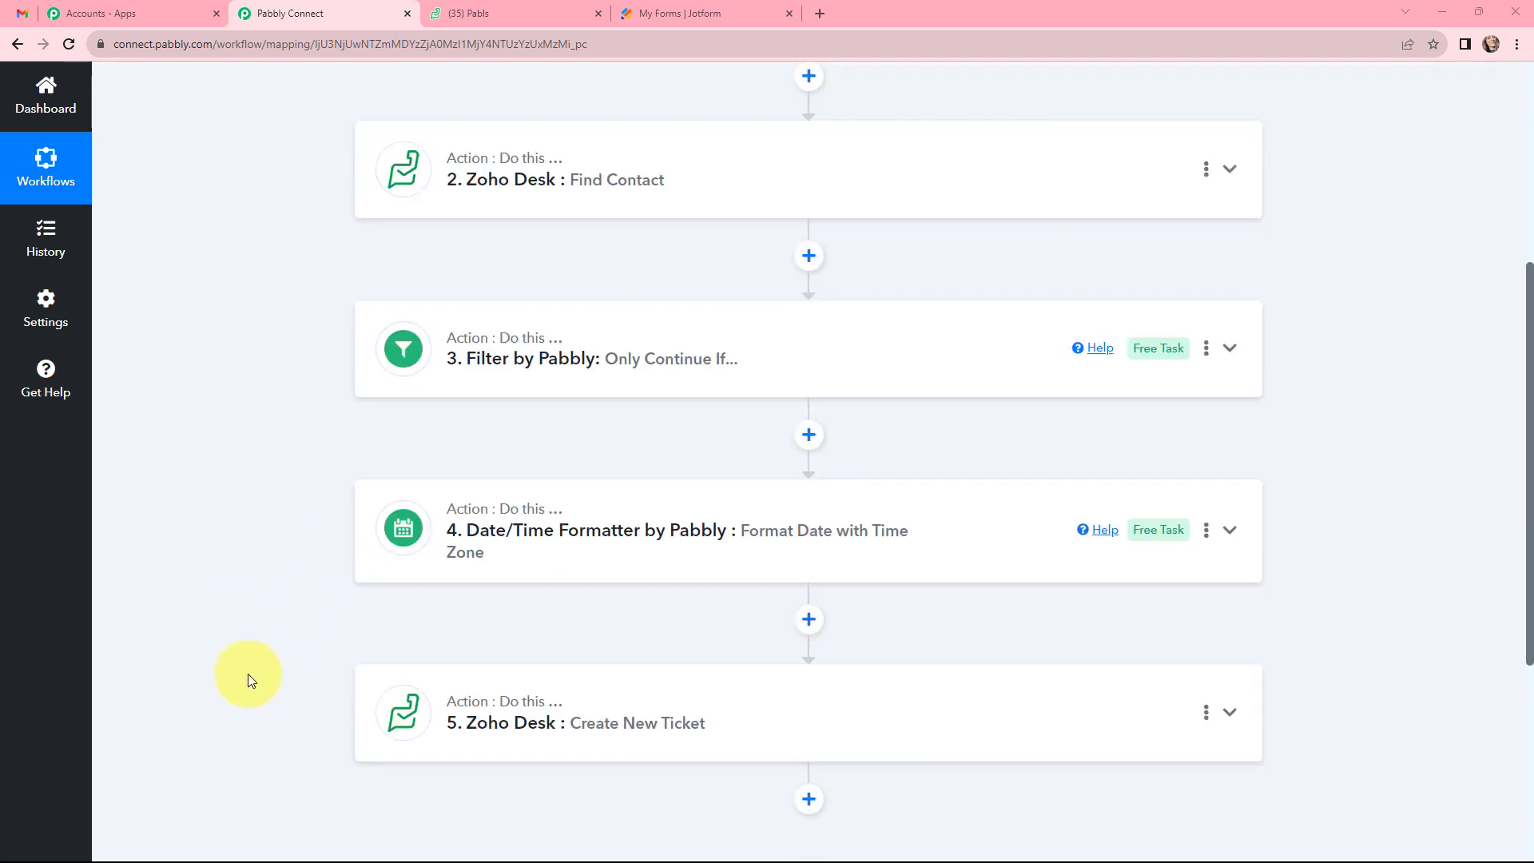